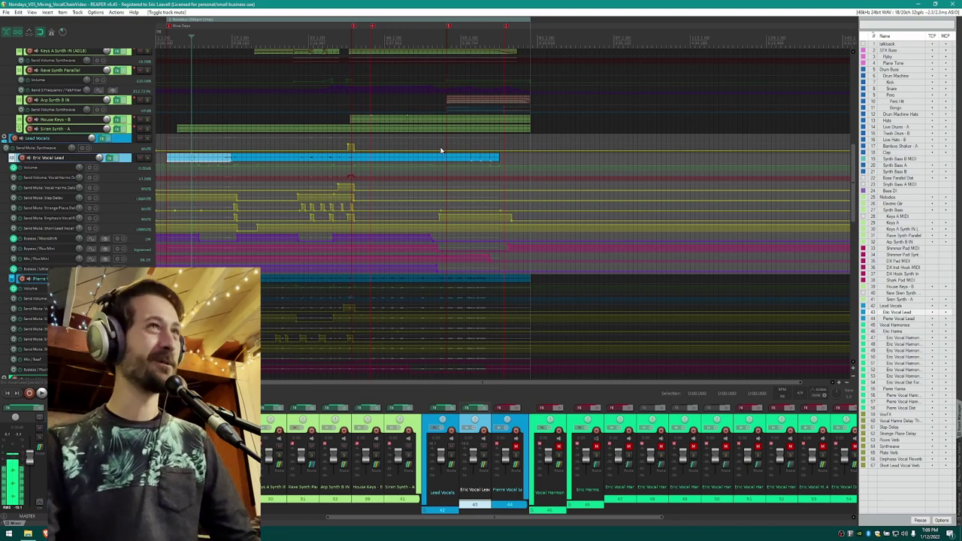
Enlarge the height of vocal track 43 and zoom in on its waveform at the first verse.
scroll(441, 150, "up", 15)
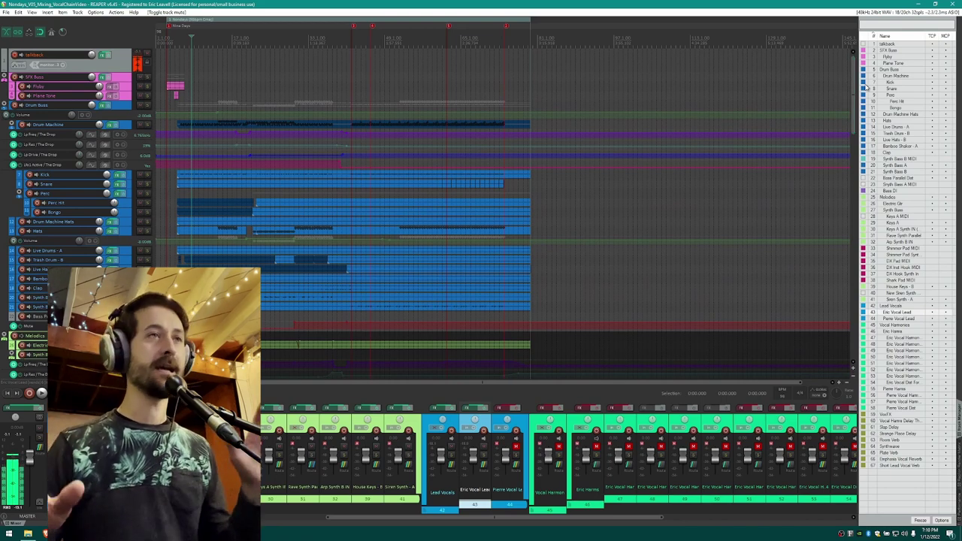
scroll(336, 147, "down", 10)
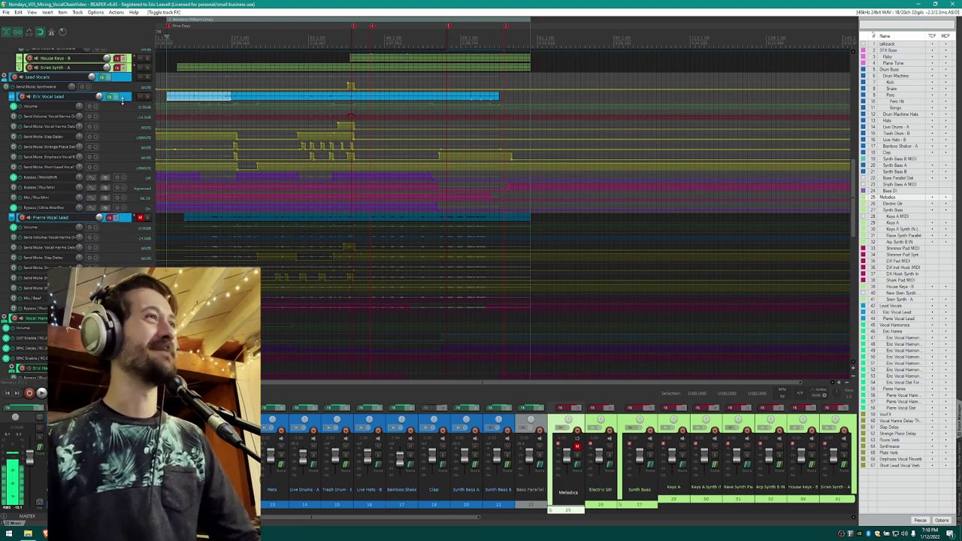
left_click_drag(122, 105, 112, 236)
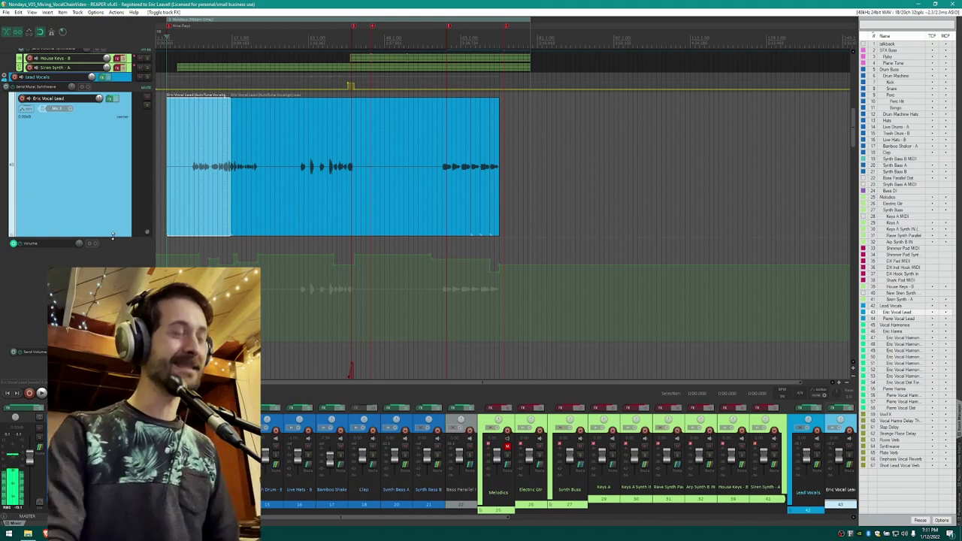
scroll(264, 178, "up", 3)
Review the FX chains of track 43 and the Lead Vocals folder, along with track 43's routing and sends.
key("shift+f")
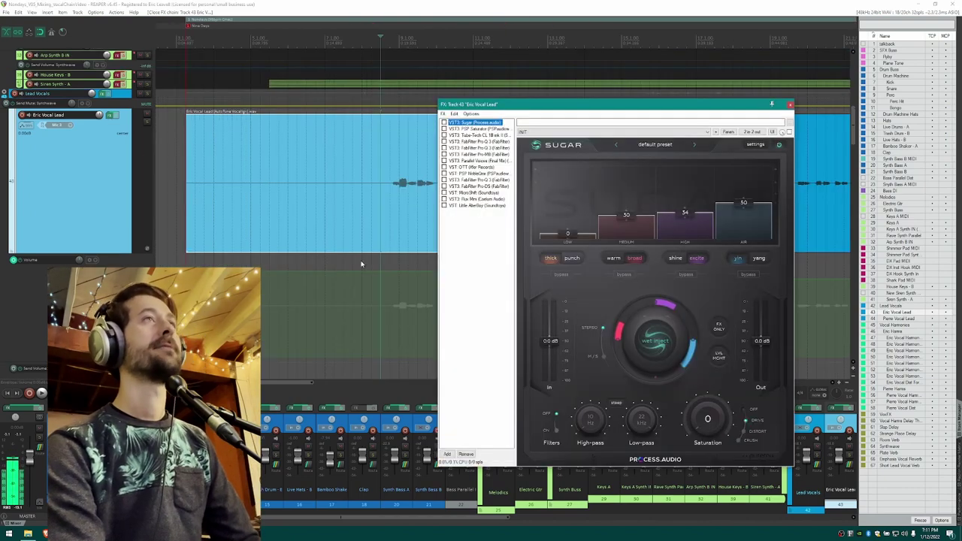
key("Escape")
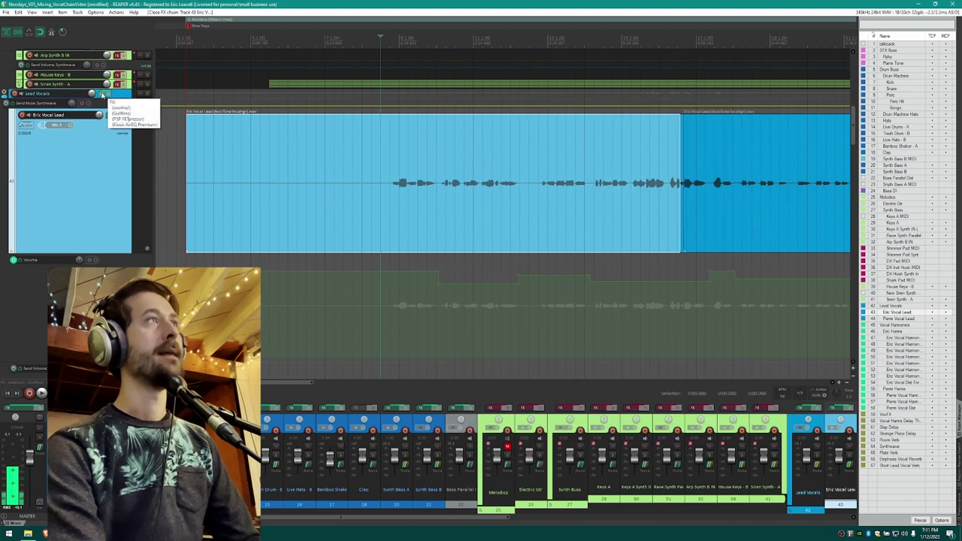
left_click(52, 95)
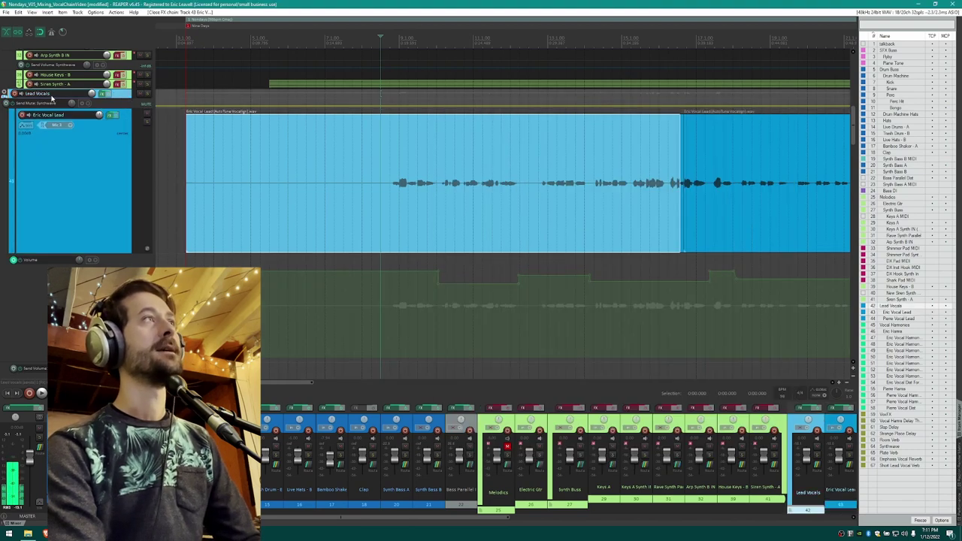
left_click(105, 95)
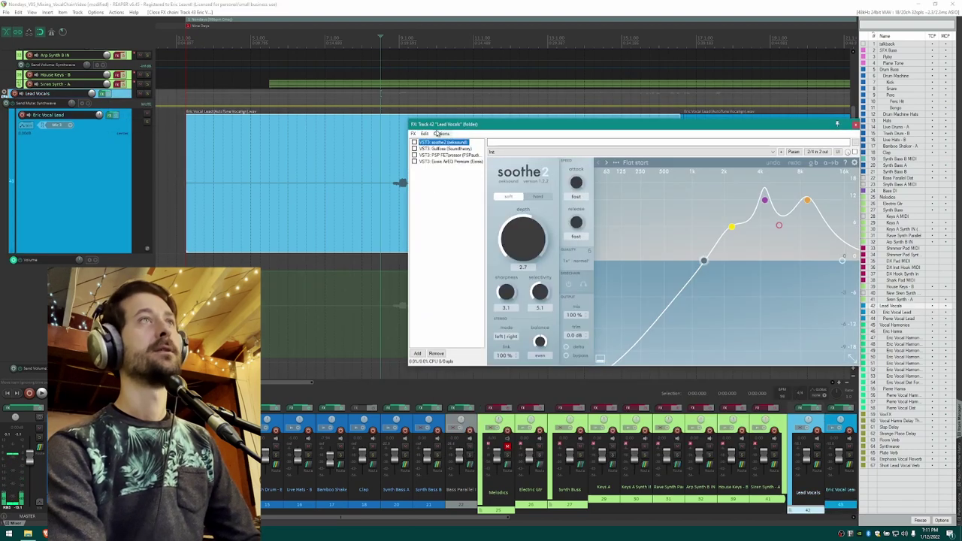
key("Escape")
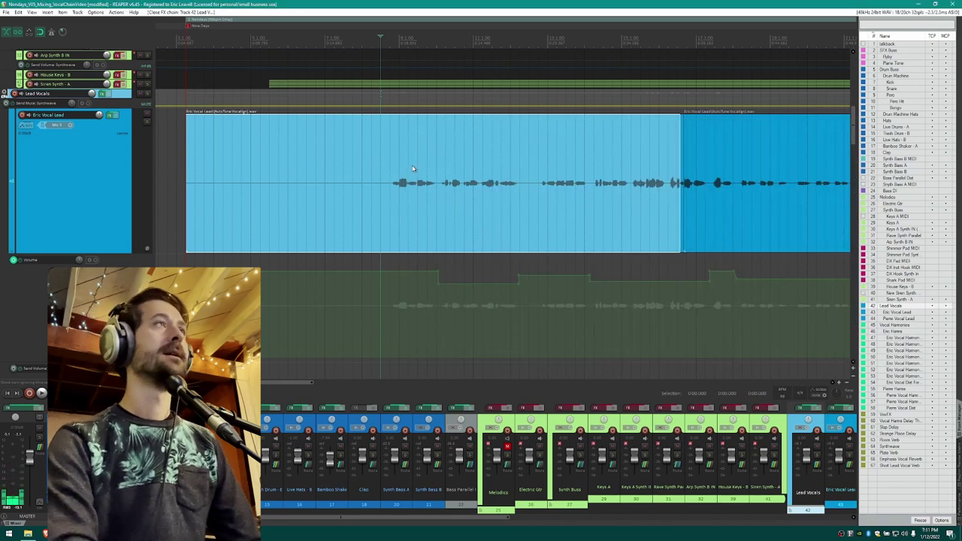
left_click(109, 115)
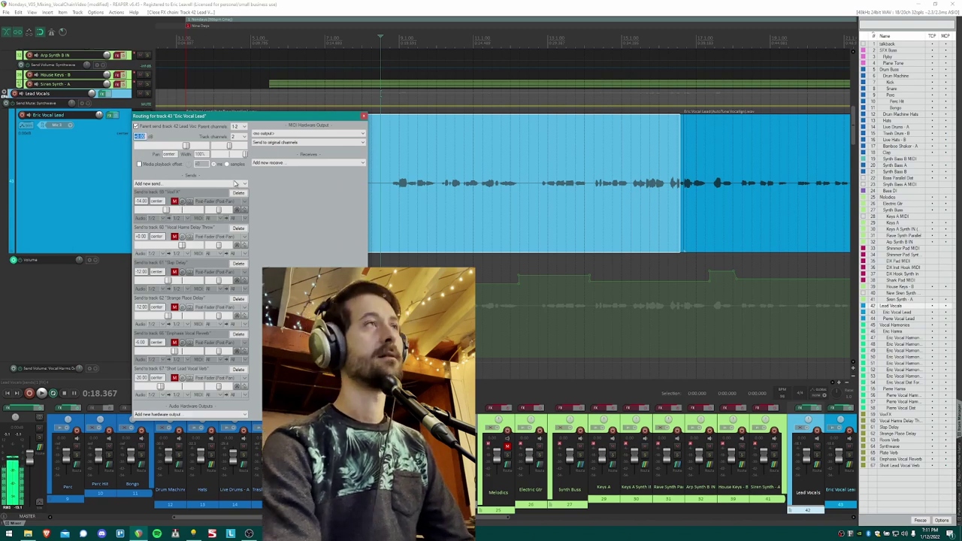
left_click(363, 116)
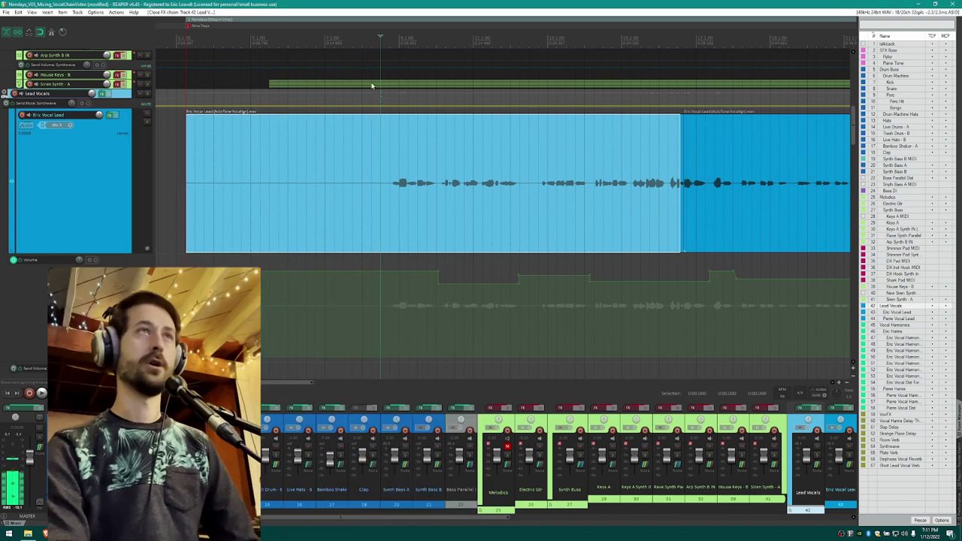
Listen briefly to vocal track 43 in solo, ending with playback stopped and the track unsoloed.
left_click(146, 122)
key("space")
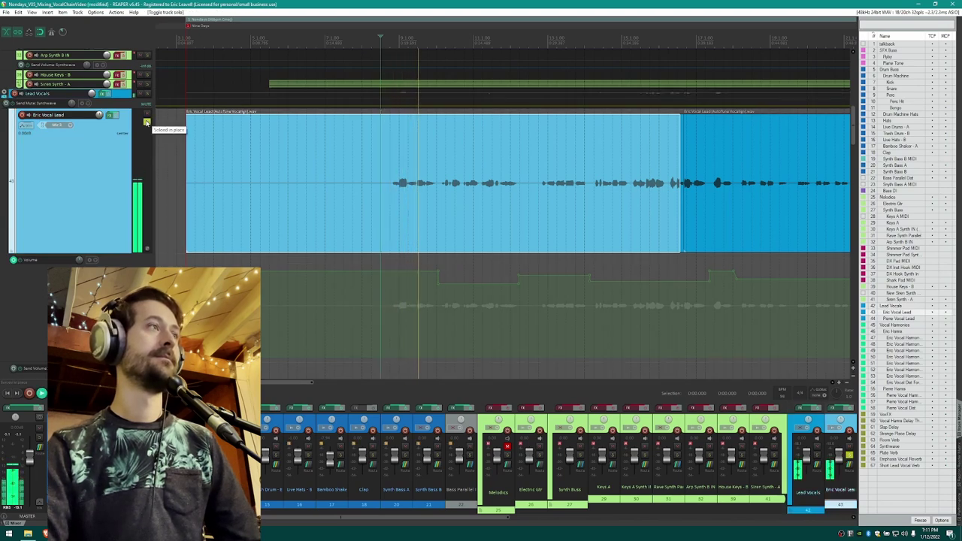
left_click(146, 121)
key("space")
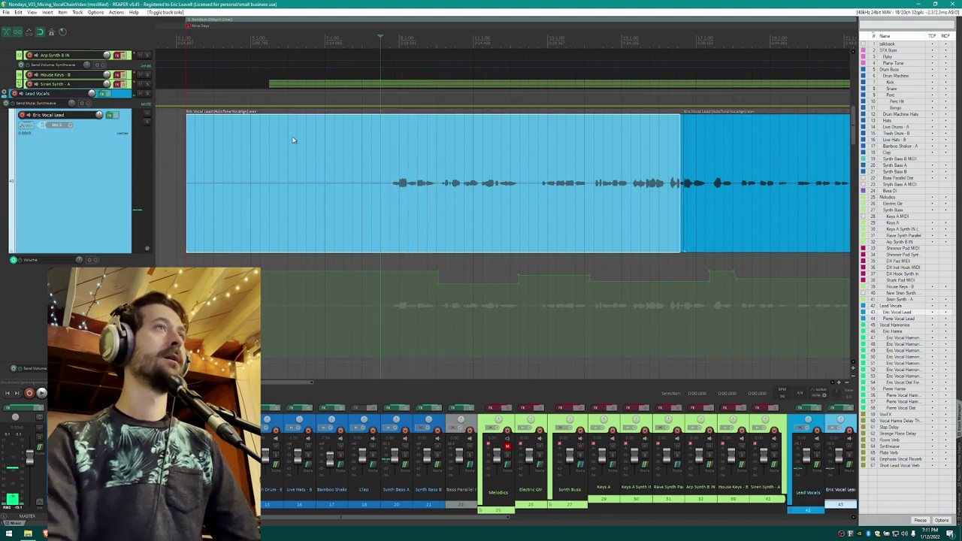
Make a time selection over the first phrase of vocal track 43, starting just before the vocal enters.
left_click(389, 192)
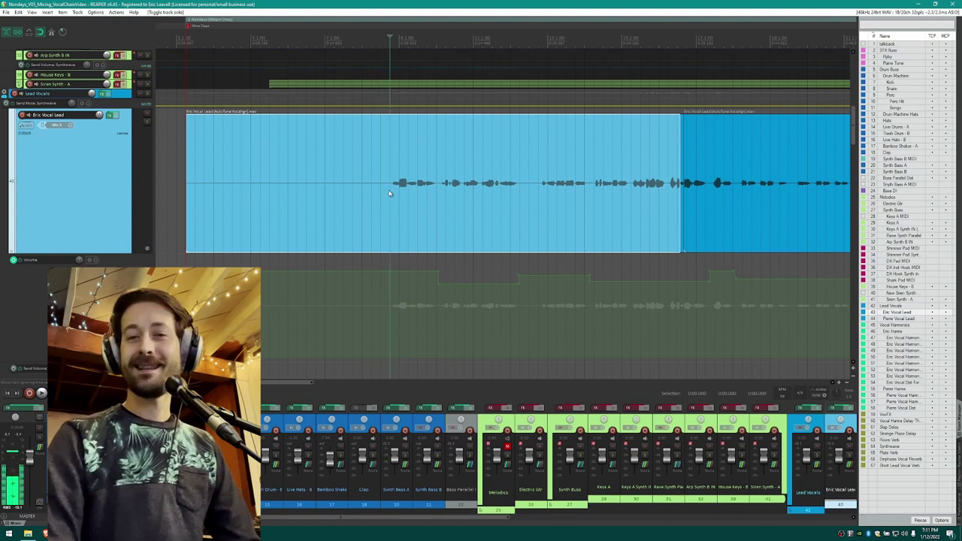
scroll(451, 188, "up", 4)
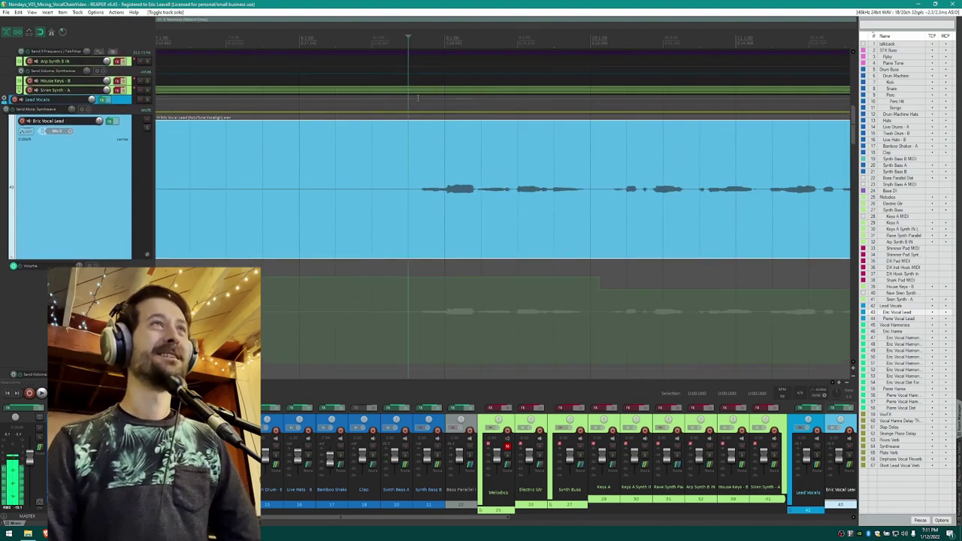
left_click_drag(412, 103, 620, 114)
scroll(282, 295, "down", 5)
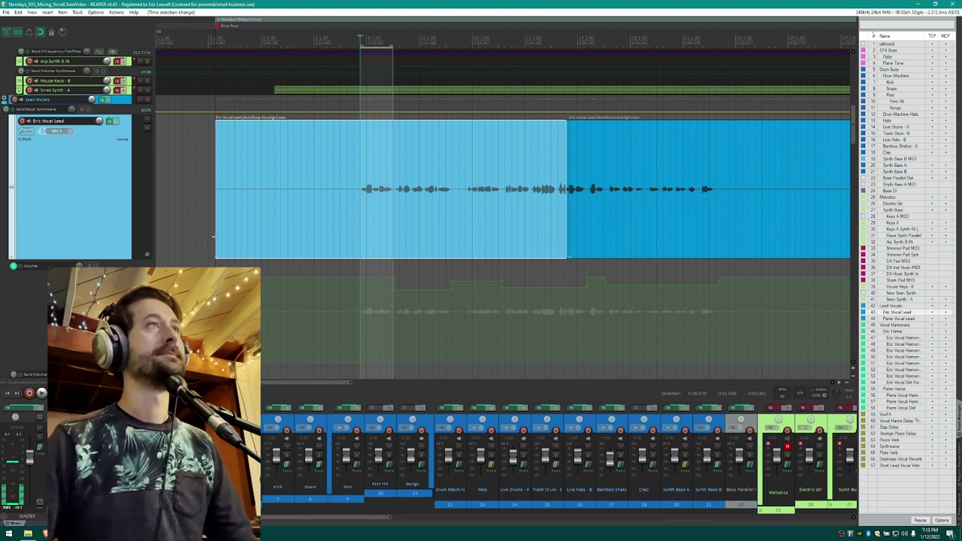
Solo vocal track 43 and open its FX chain to examine Sugar's Low, Medium, High and Air bands.
left_click(113, 122)
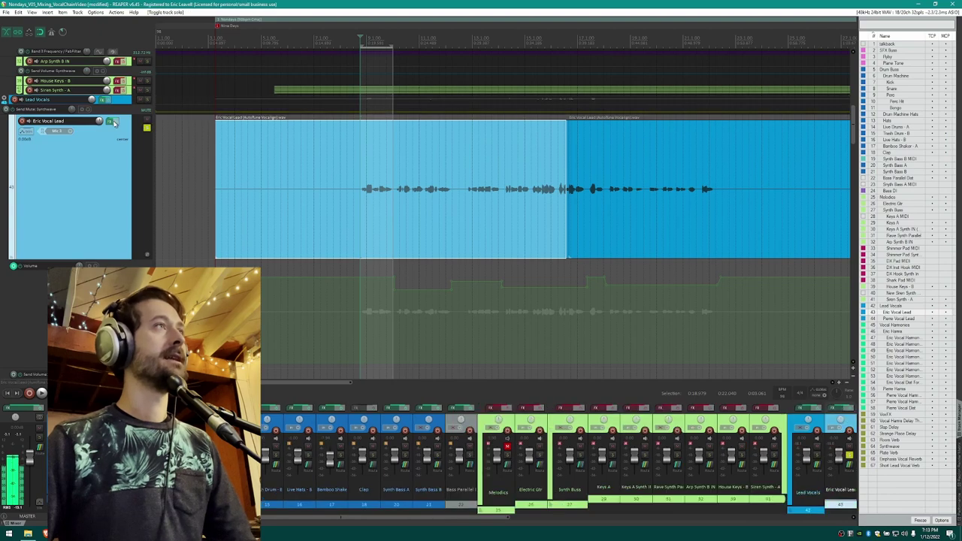
left_click(114, 124)
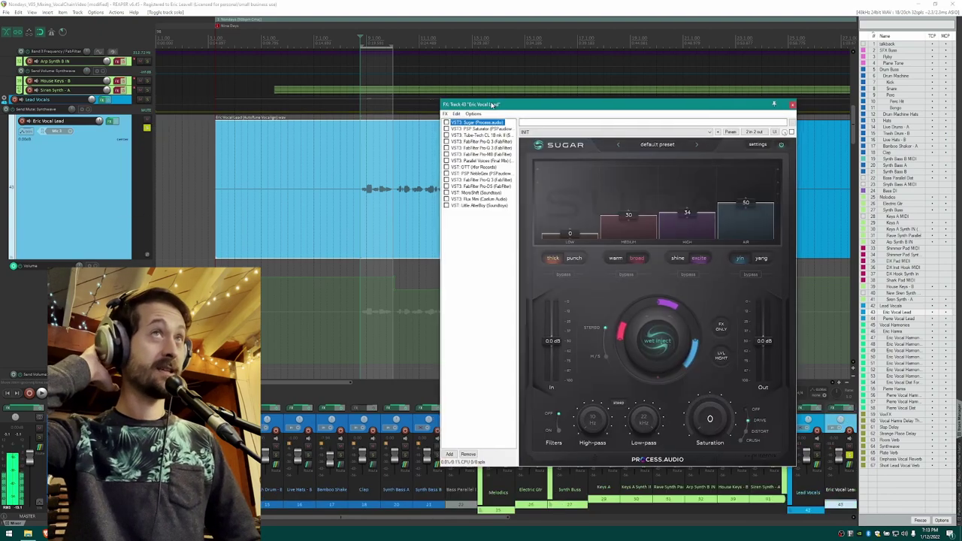
left_click_drag(492, 105, 538, 85)
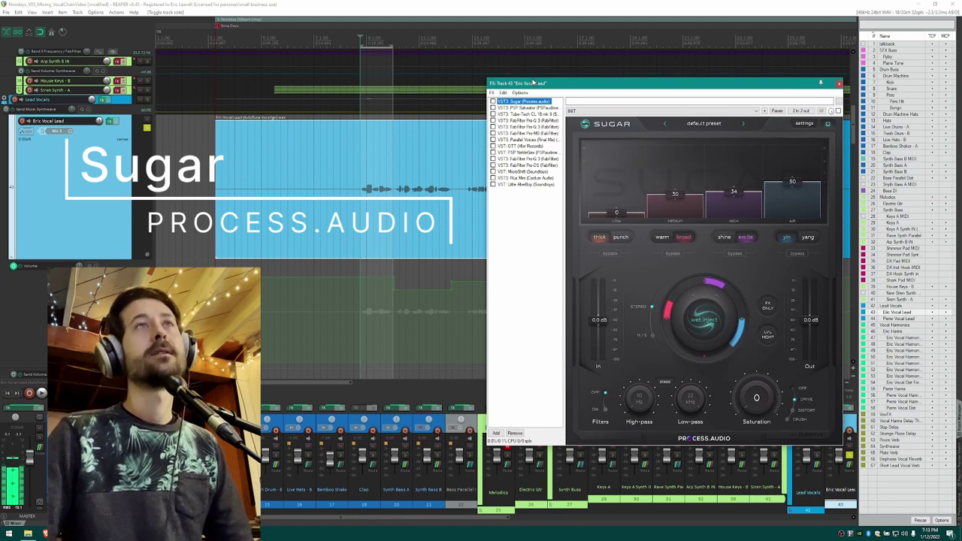
mouse_move(707, 272)
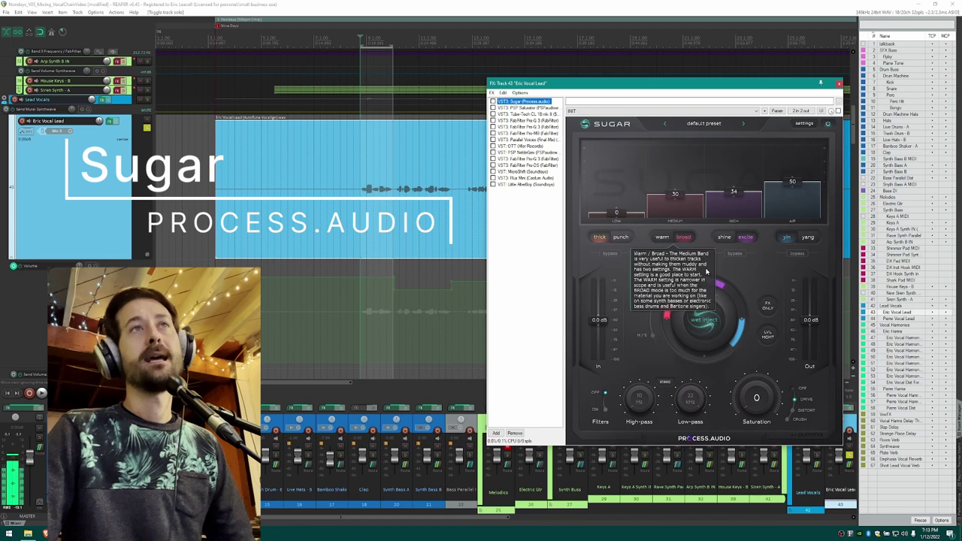
mouse_move(758, 190)
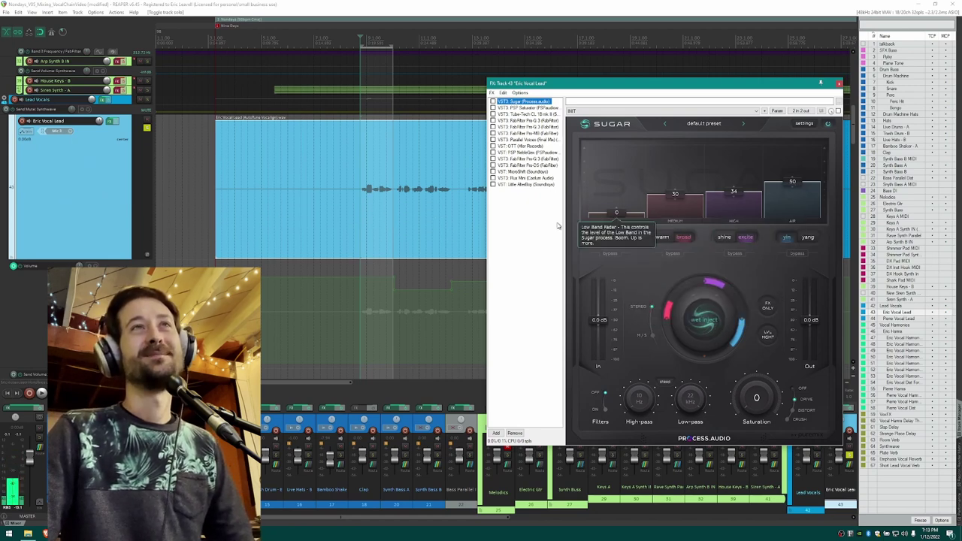
mouse_move(792, 183)
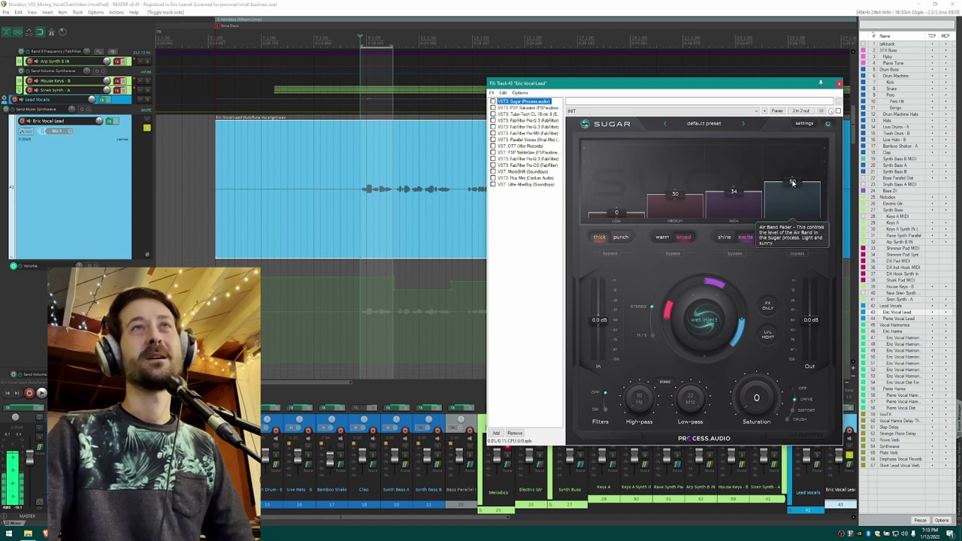
left_click_drag(740, 88, 746, 85)
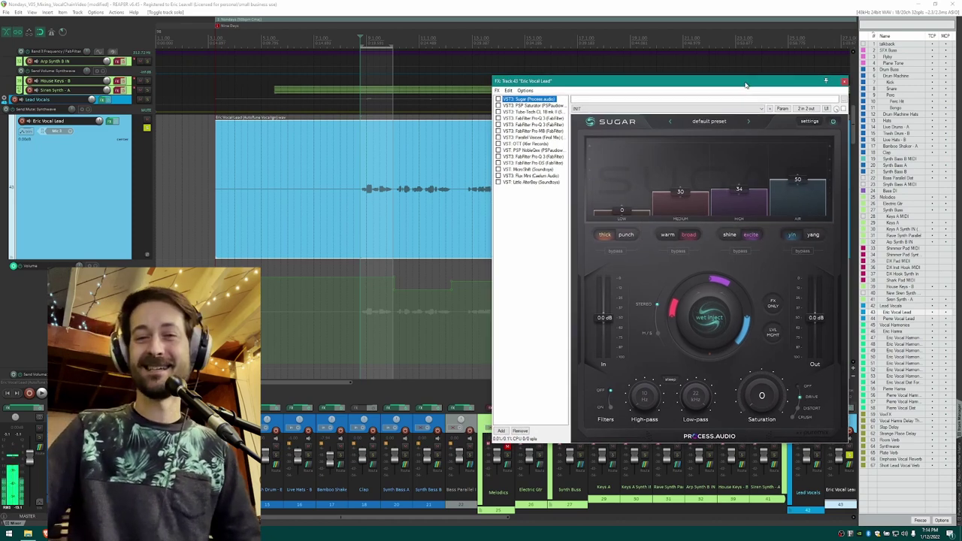
Play the selected phrase dry, with all plugins bypassed and the FX window moved aside from the waveform.
scroll(431, 213, "up", 3)
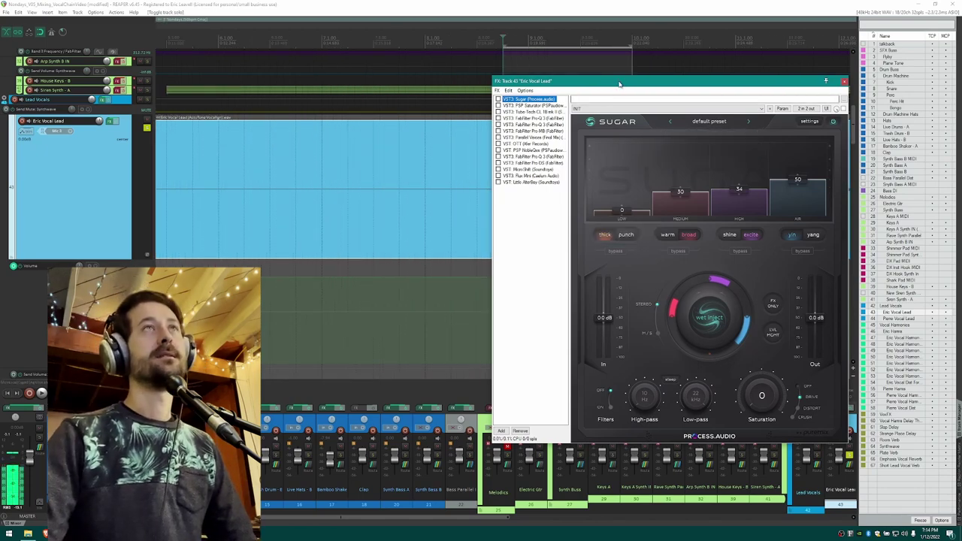
left_click_drag(618, 84, 758, 154)
scroll(395, 165, "right", 3)
key("space")
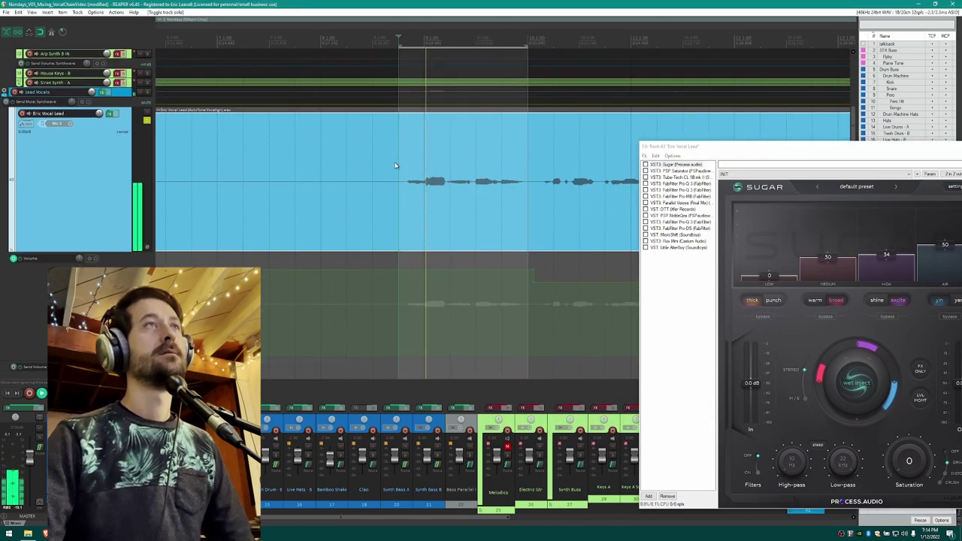
key("space")
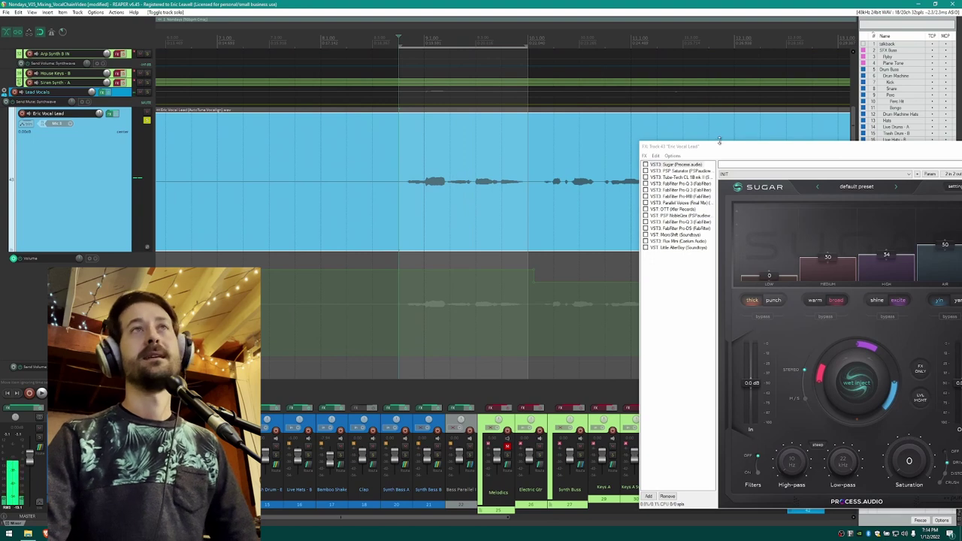
left_click_drag(719, 146, 575, 98)
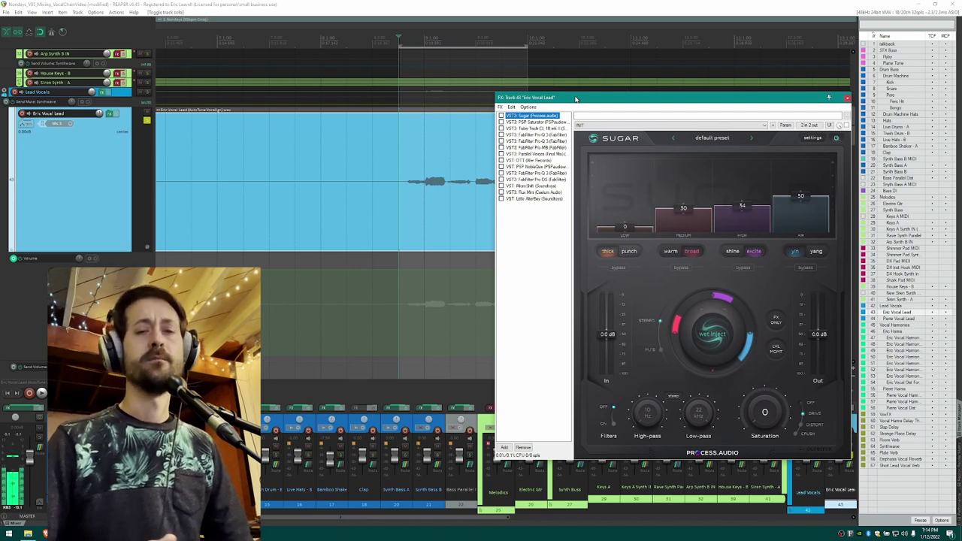
Enable Sugar on track 43 and compare the looped phrase with the plugin's processing off and on.
left_click(567, 12)
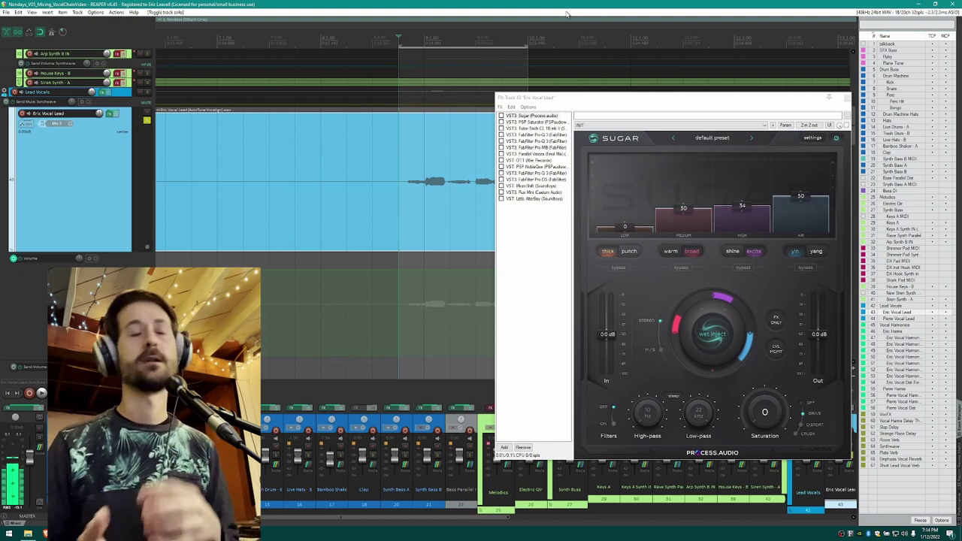
scroll(325, 182, "right", 2)
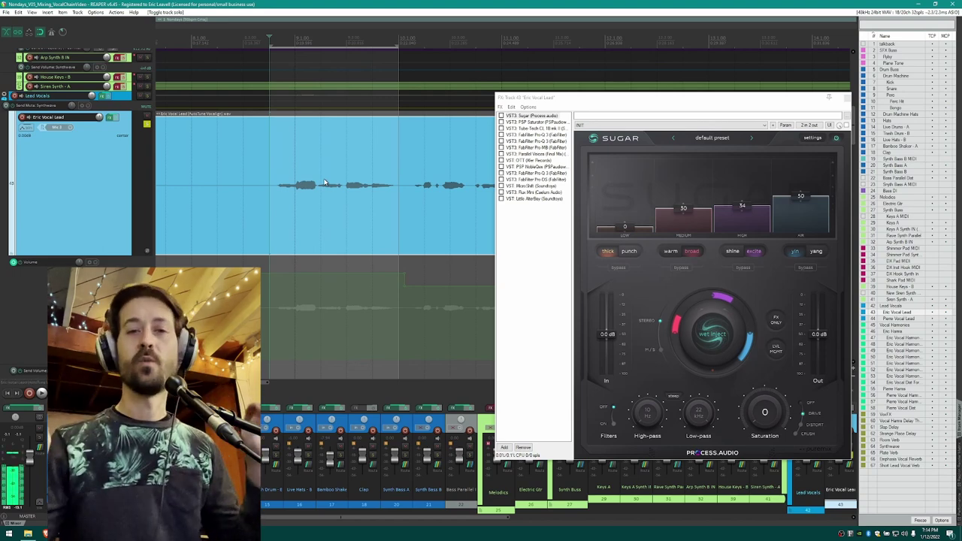
key("space")
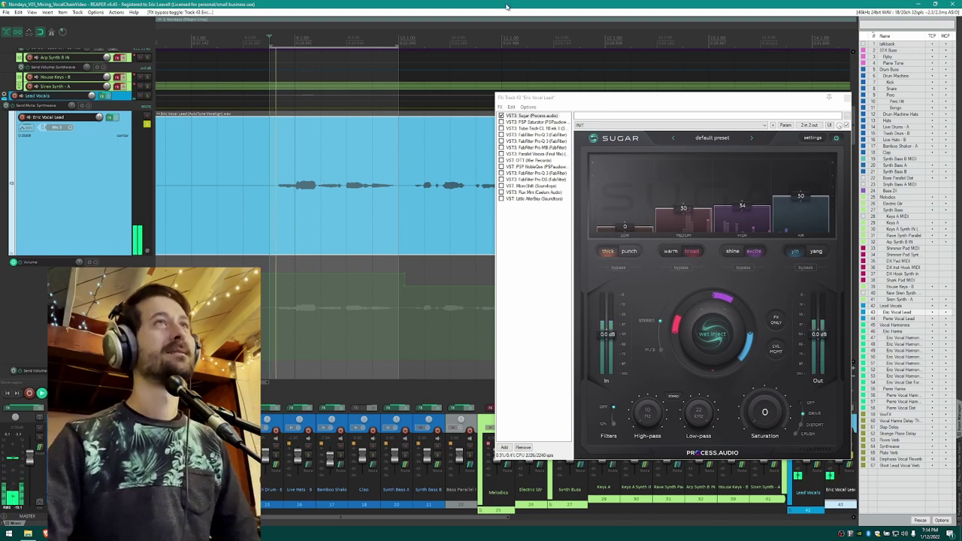
left_click(836, 138)
left_click(835, 138)
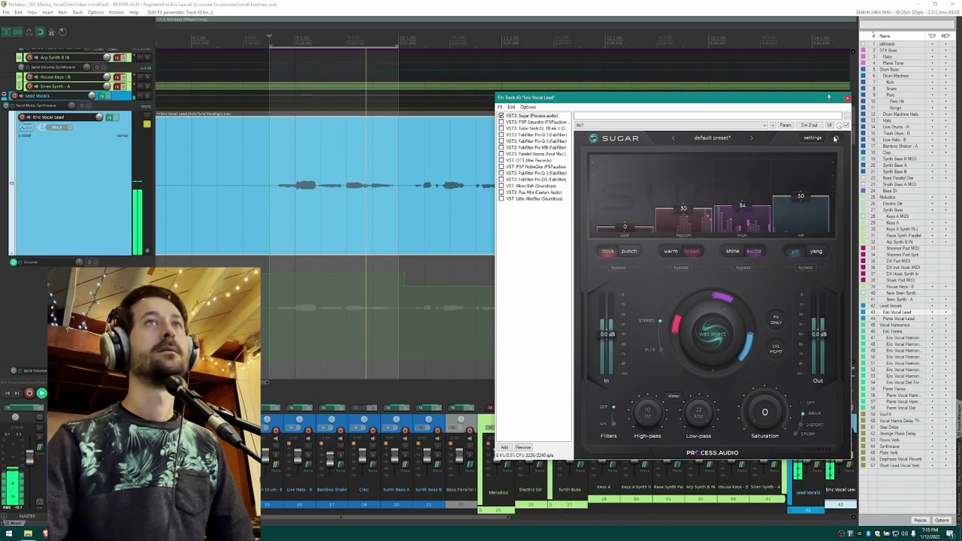
key("space")
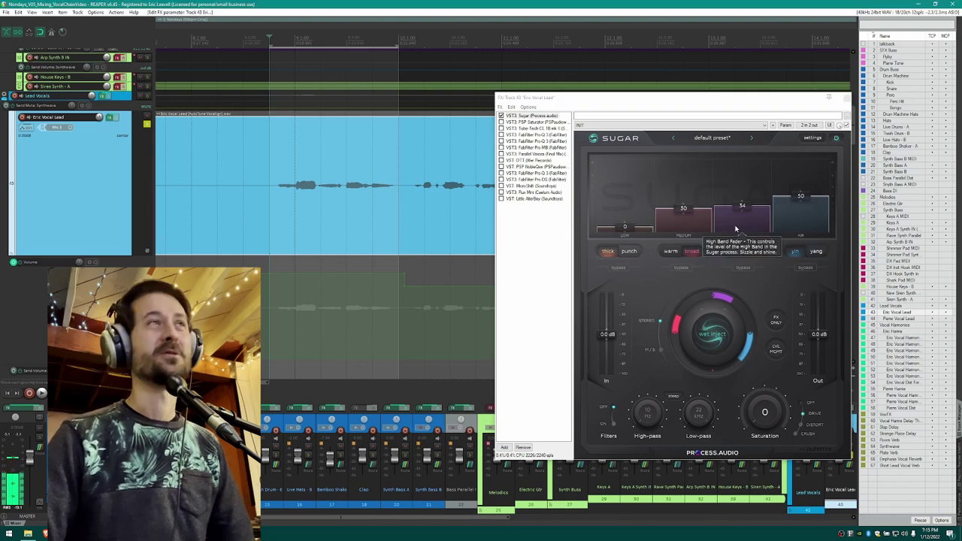
Try Sugar's High band at 85 during looped playback and return it to 34.
key("space")
left_click_drag(801, 196, 743, 184)
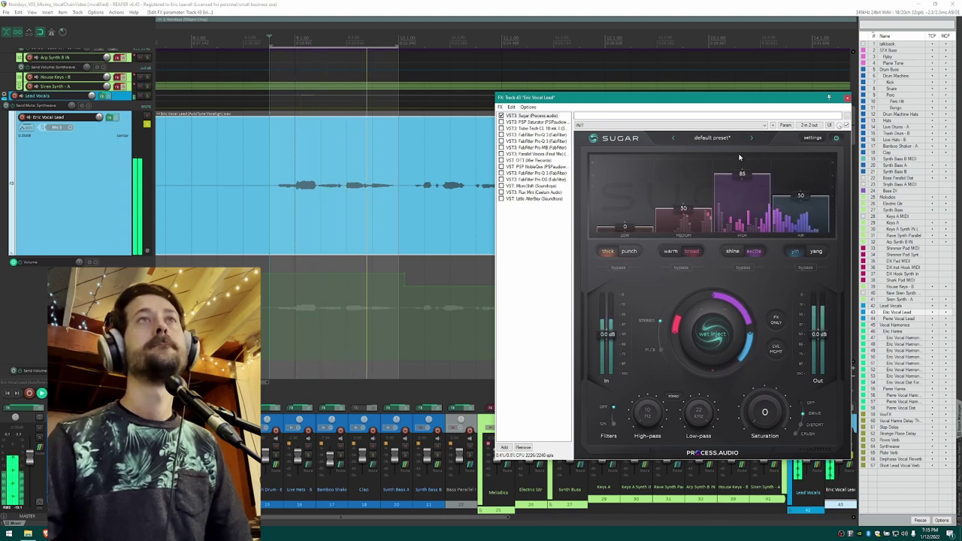
key("space")
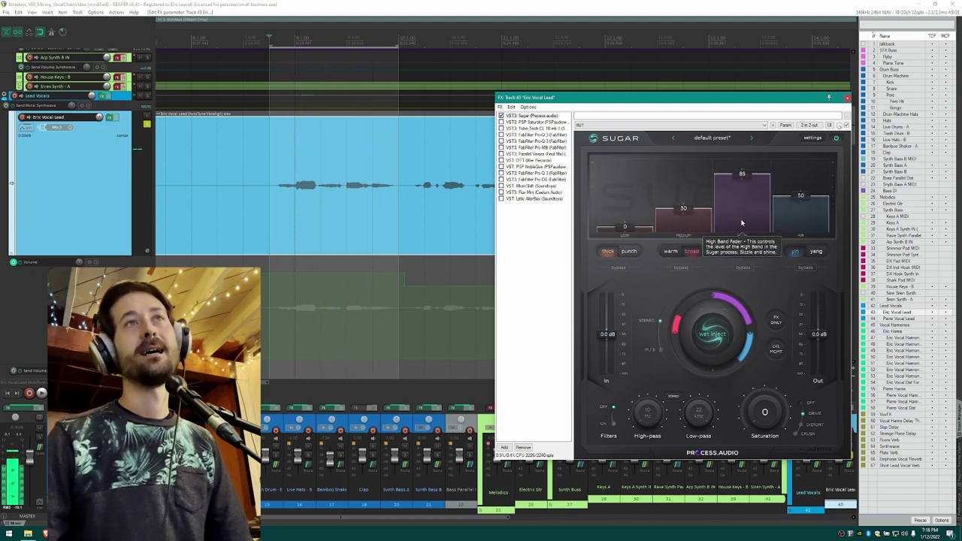
left_click_drag(742, 182, 742, 204)
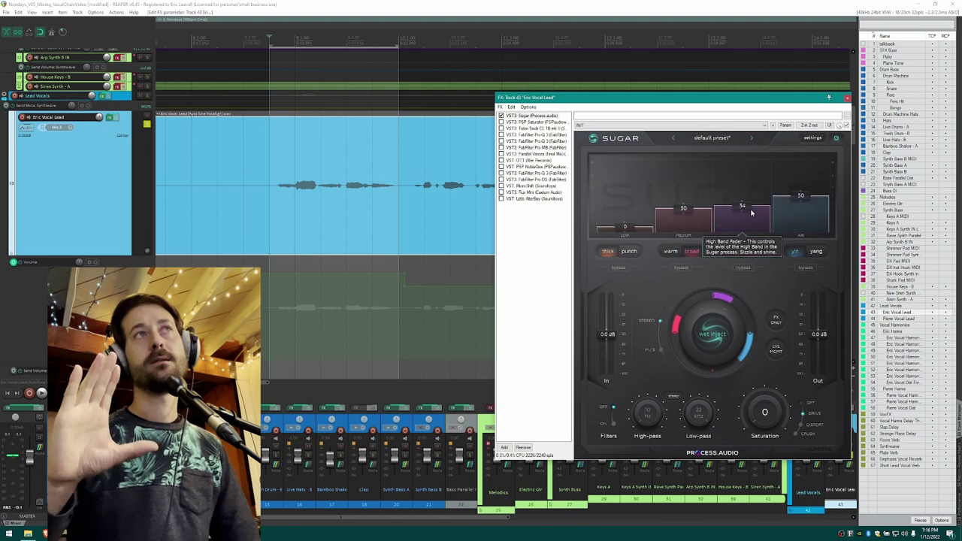
left_click(523, 118)
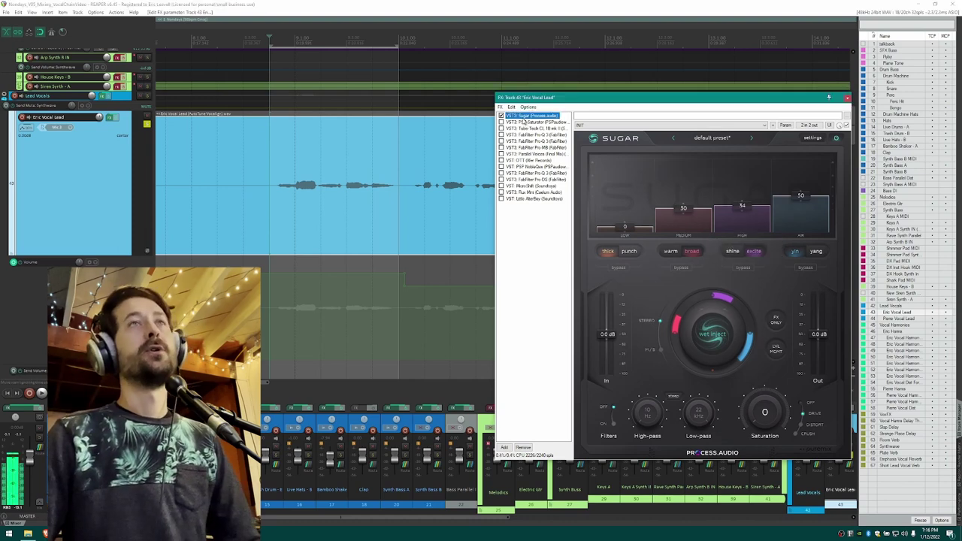
Examine PSP Saturator's saturation, warmth, softness and mix settings on track 43, glancing back at Sugar for comparison.
left_click(523, 123)
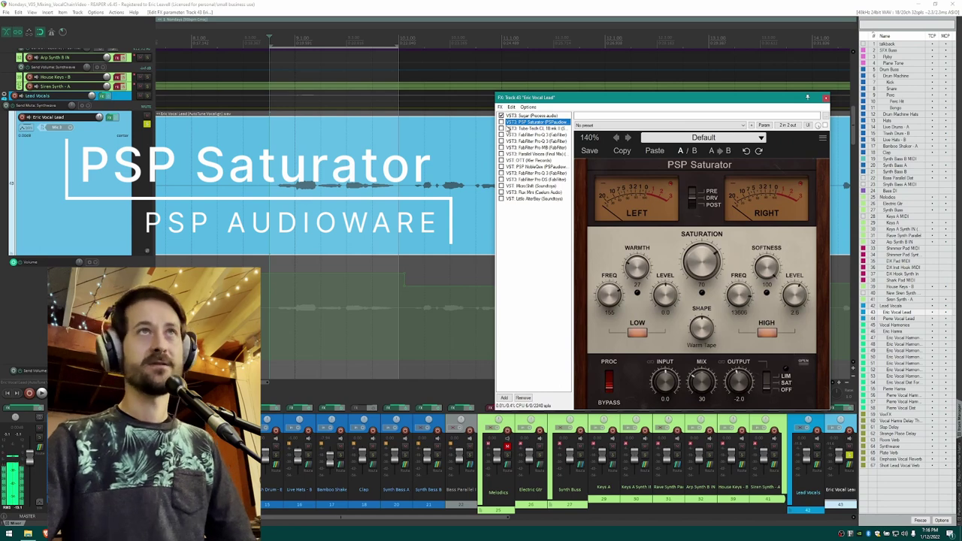
left_click(515, 116)
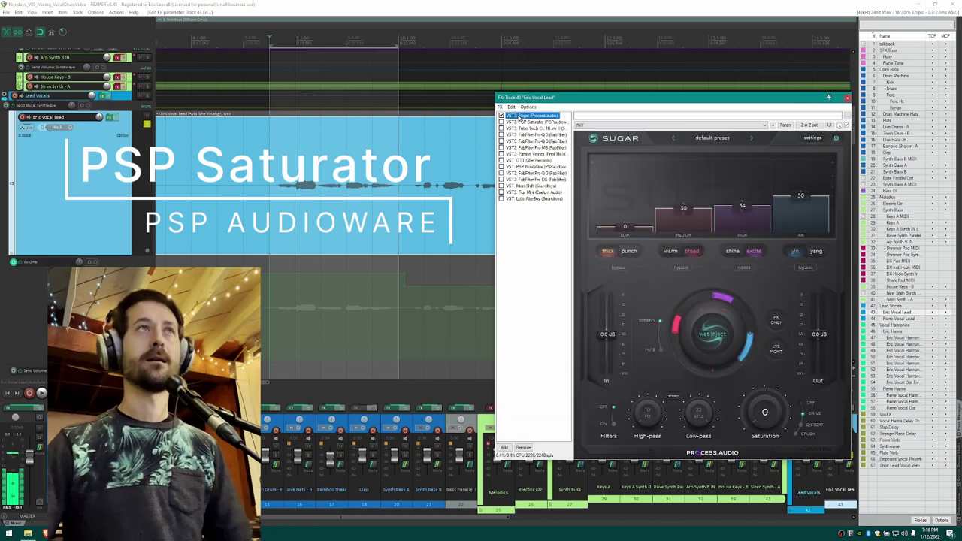
left_click(524, 121)
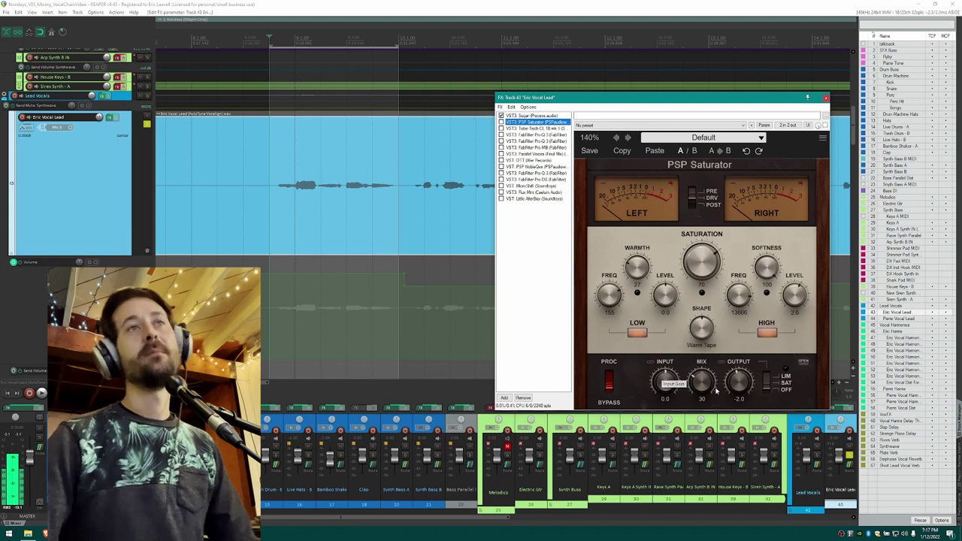
left_click(693, 380)
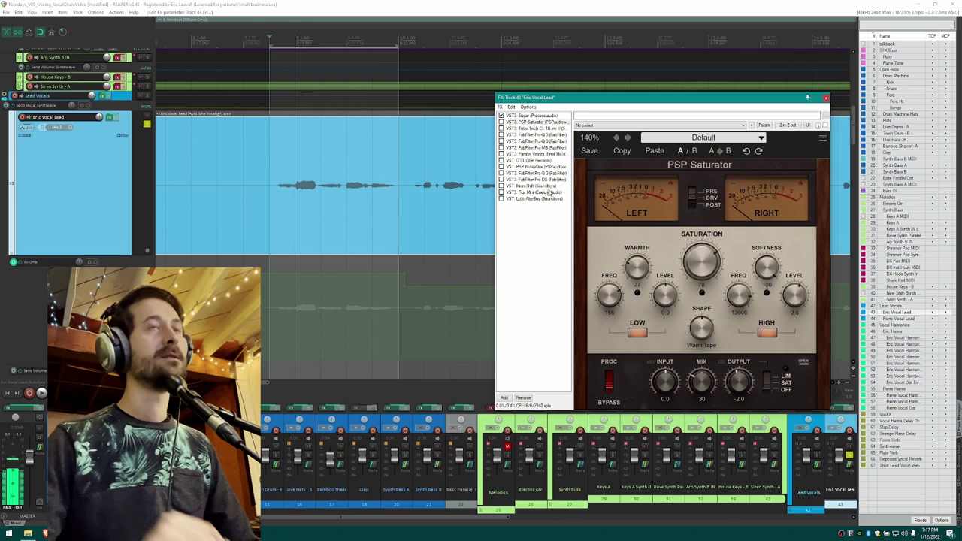
Enable PSP Saturator on track 43 and compare the looped phrase with its processing bypassed and active.
left_click(501, 123)
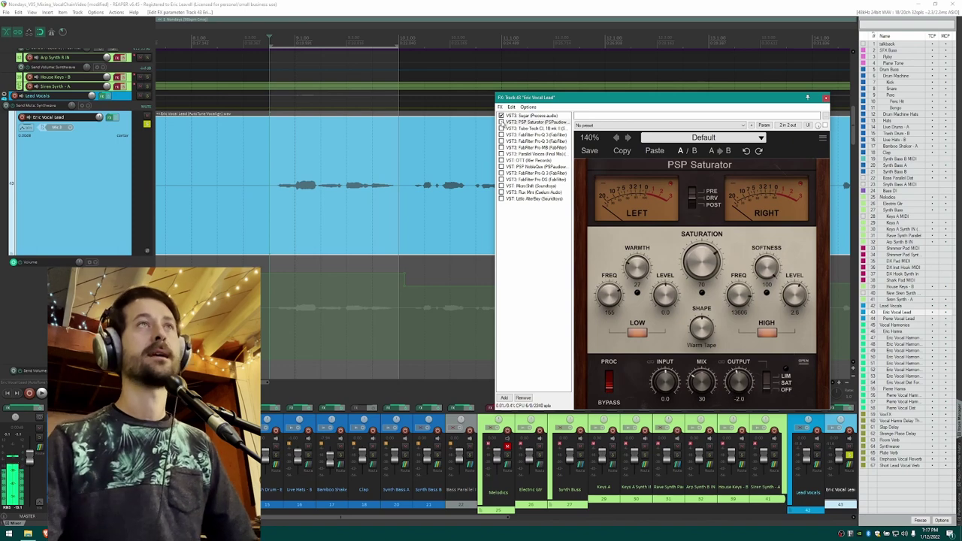
left_click(609, 381)
key("space")
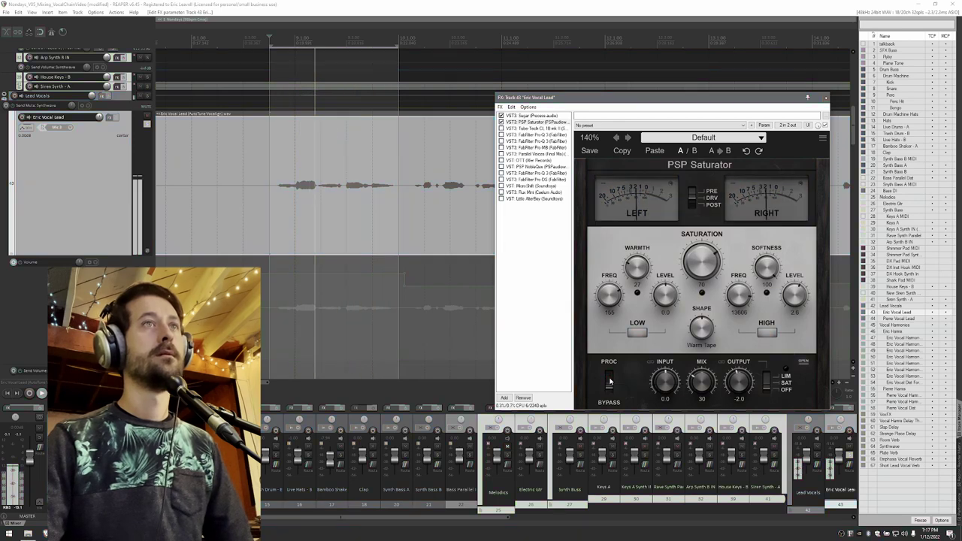
left_click(423, 229)
key("space")
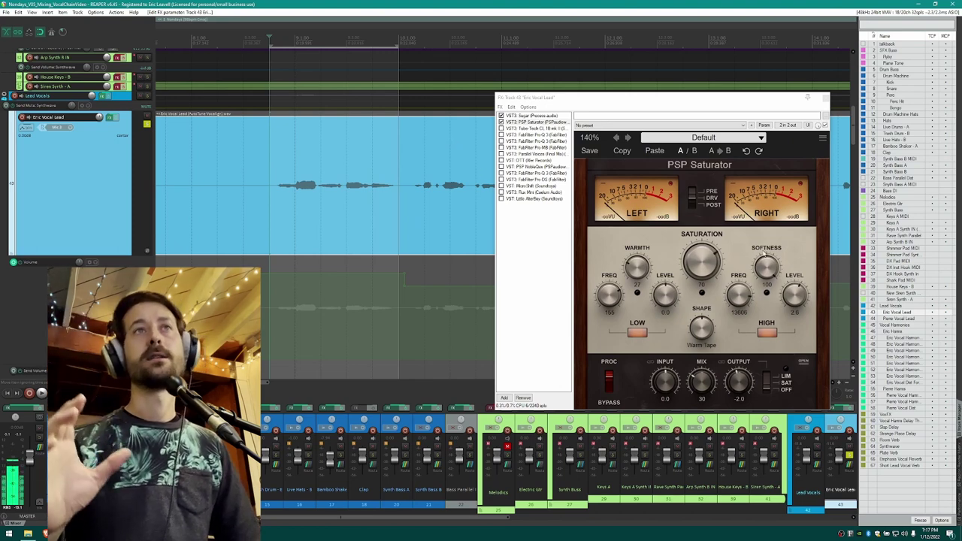
Try the Modern Tape saturation shape in PSP Saturator.
left_click_drag(773, 266, 777, 231)
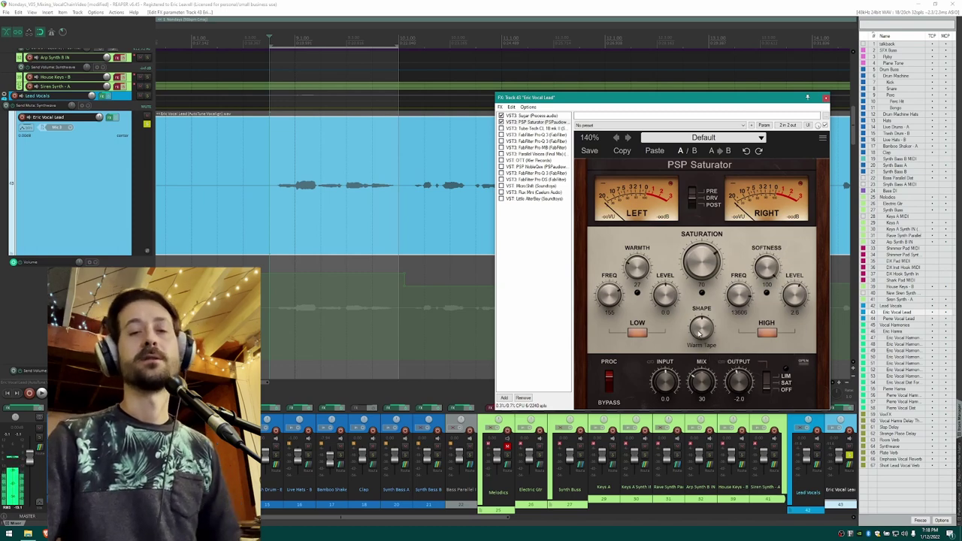
scroll(699, 324, "up", 2)
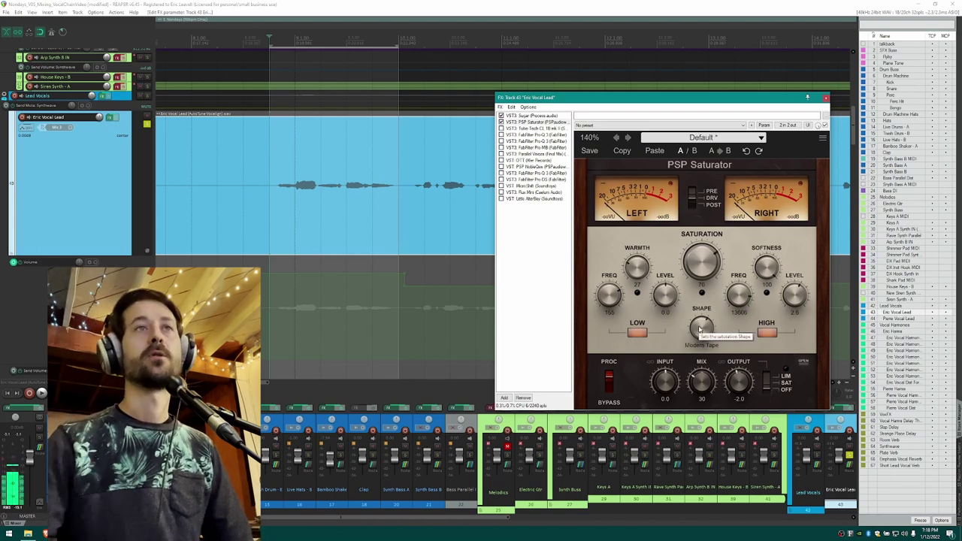
Show the Tube-Tech CL 1B compressor, move the FX window off the waveform, and reselect the vocal phrase ending at bar 10.
left_click(533, 127)
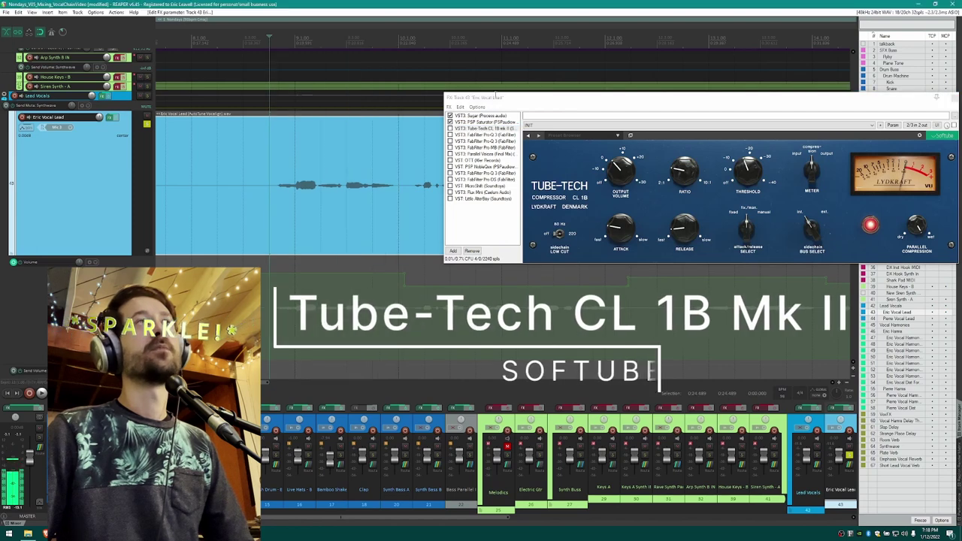
left_click_drag(496, 96, 445, 92)
scroll(290, 187, "up", 2)
left_click(246, 216)
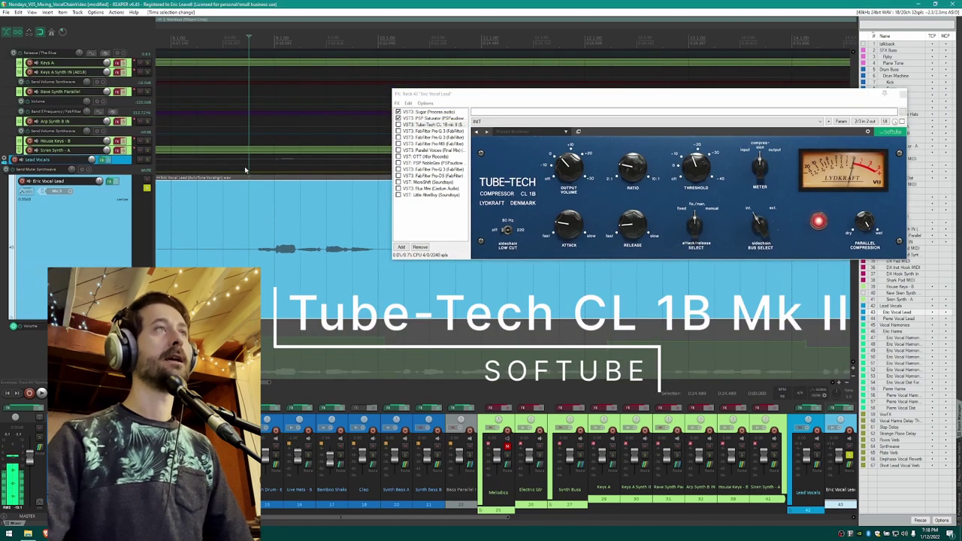
left_click_drag(248, 168, 377, 172)
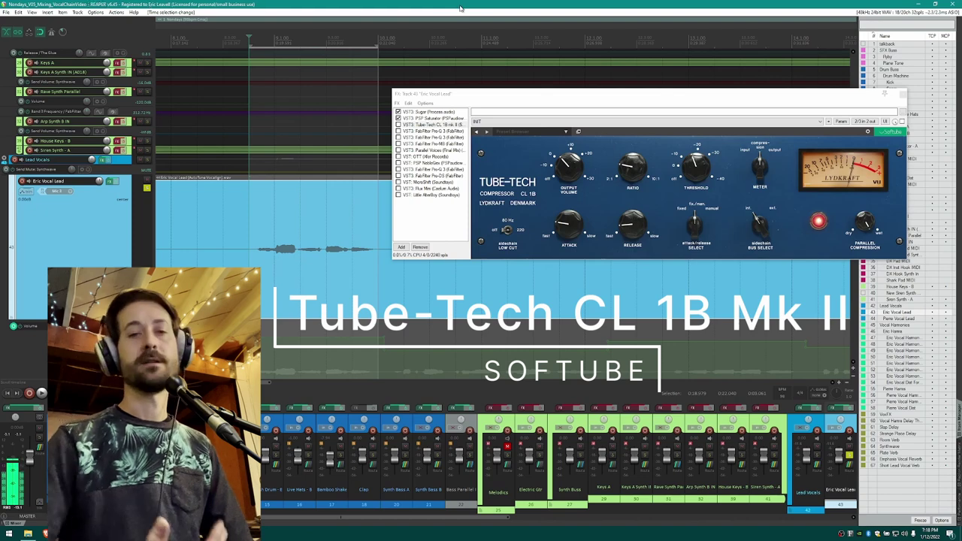
View the PSP FETpressor on vocal track 44 below the Tube-Tech for comparison, and close it.
right_click(755, 179)
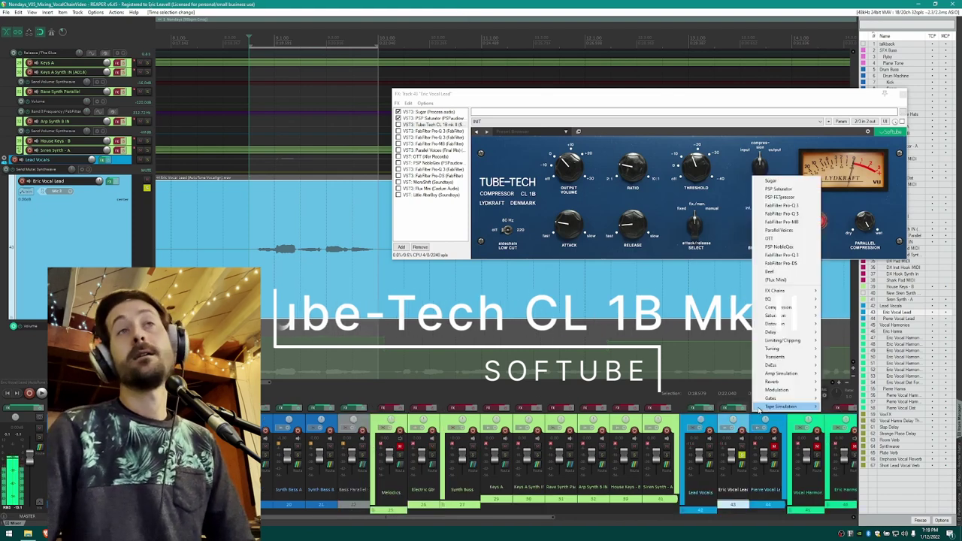
left_click(780, 196)
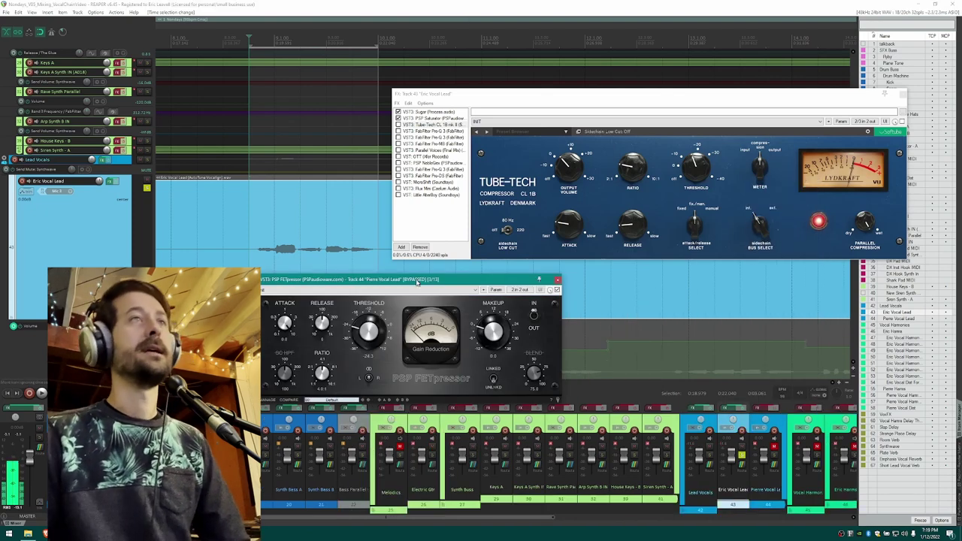
left_click_drag(418, 290, 499, 273)
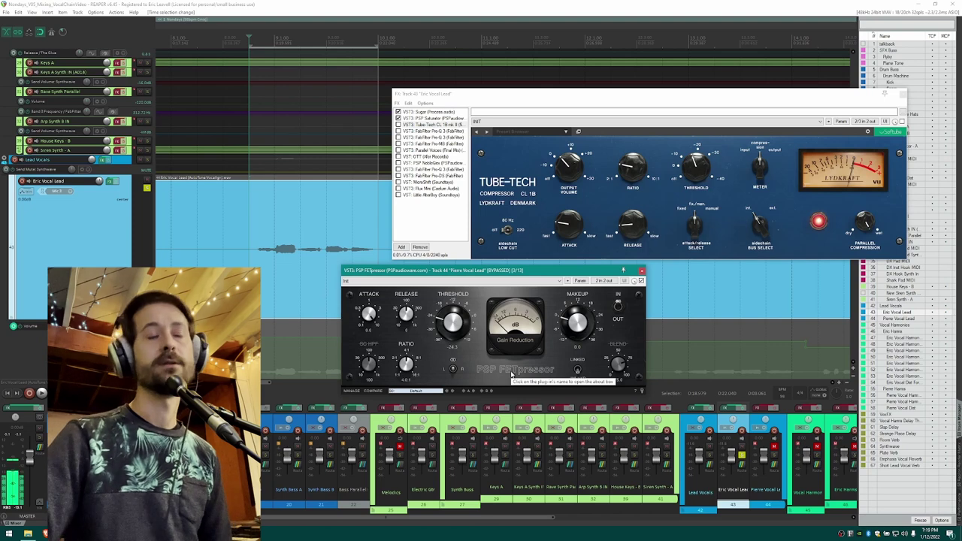
key("Escape")
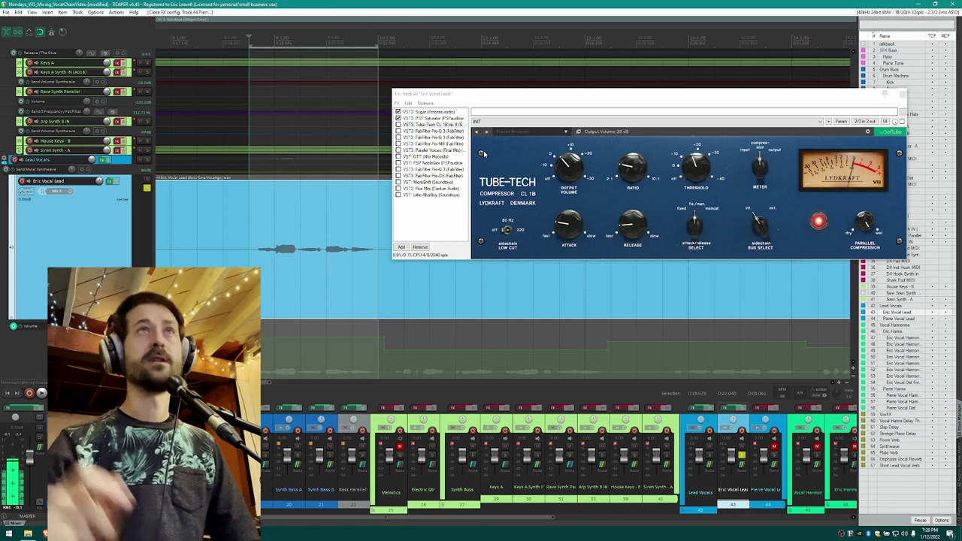
Enable the Tube-Tech CL 1B on track 43 and compare the looped phrase with the compressor off and on.
left_click(397, 124)
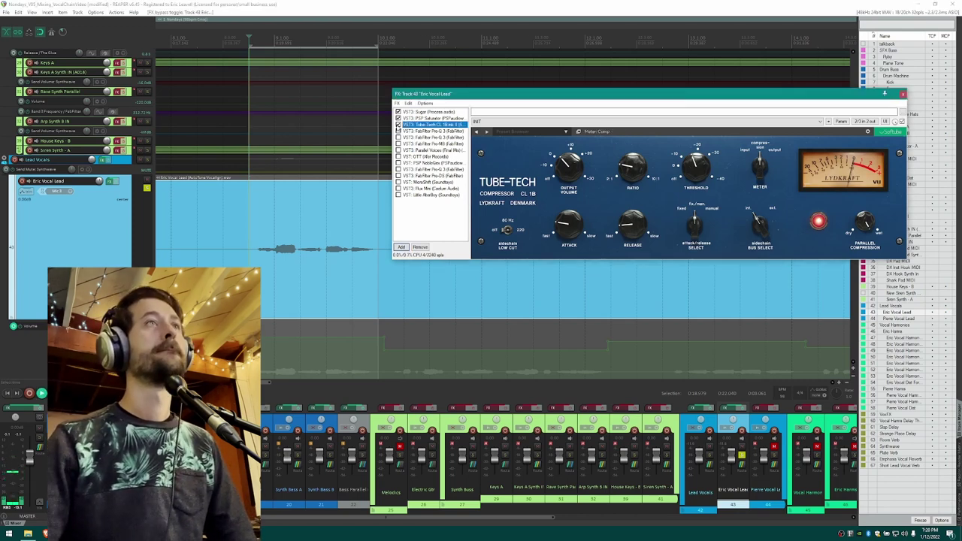
left_click(398, 125)
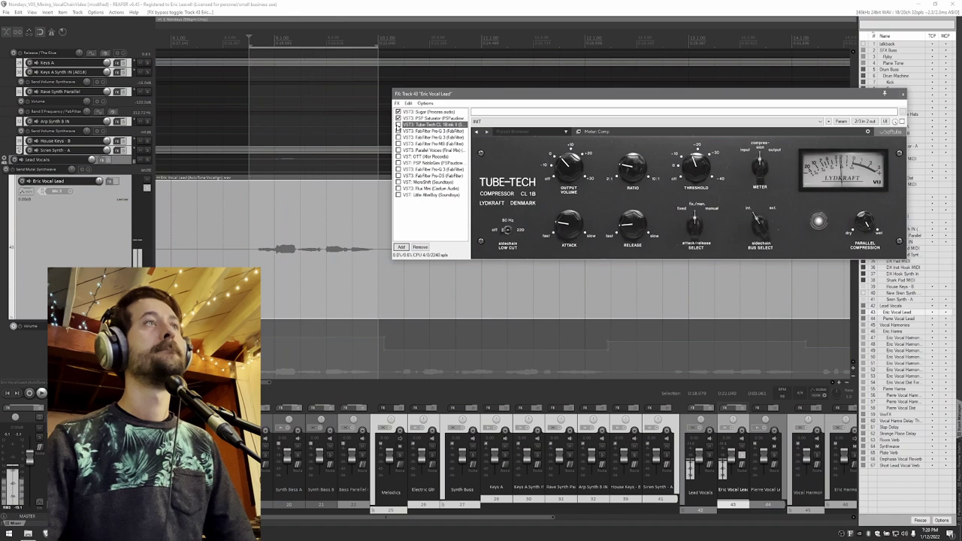
left_click(398, 125)
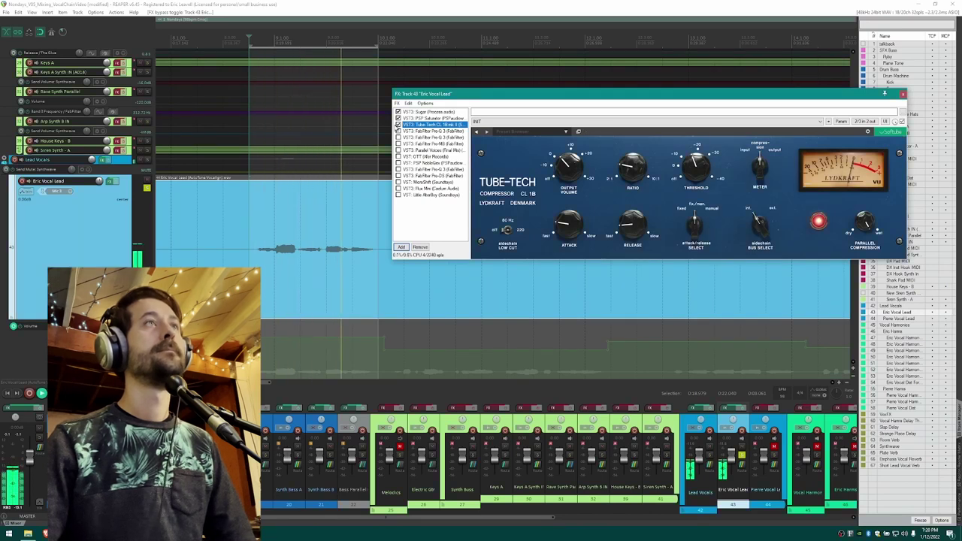
left_click(458, 7)
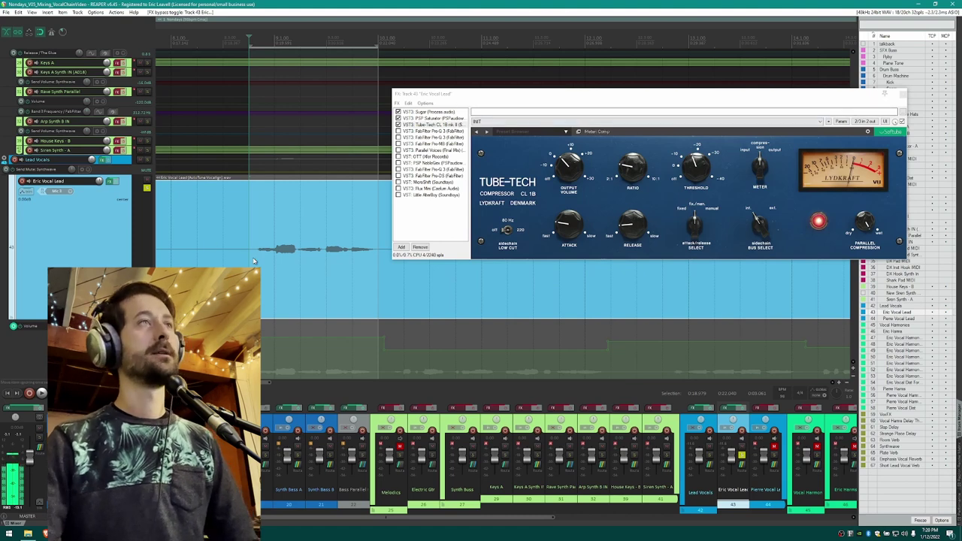
scroll(284, 233, "down", 2)
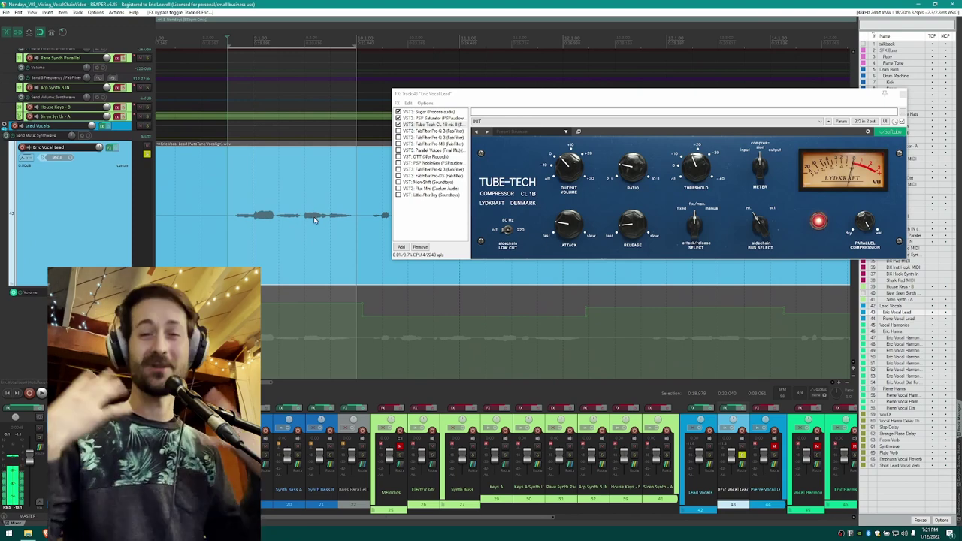
key("space")
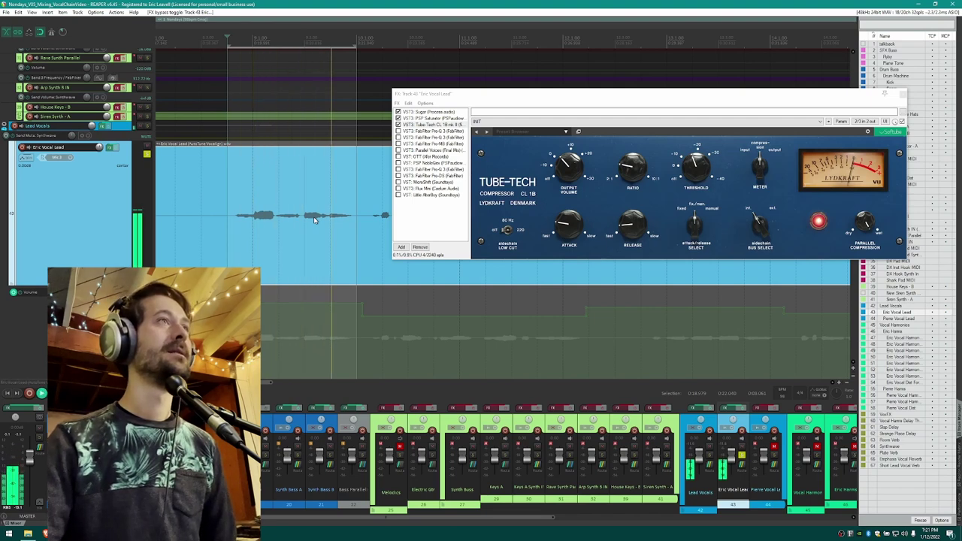
Review the order of Sugar, PSP Saturator, Tube-Tech CL 1B and the first Pro-Q 3 in track 43's chain.
left_click(421, 131)
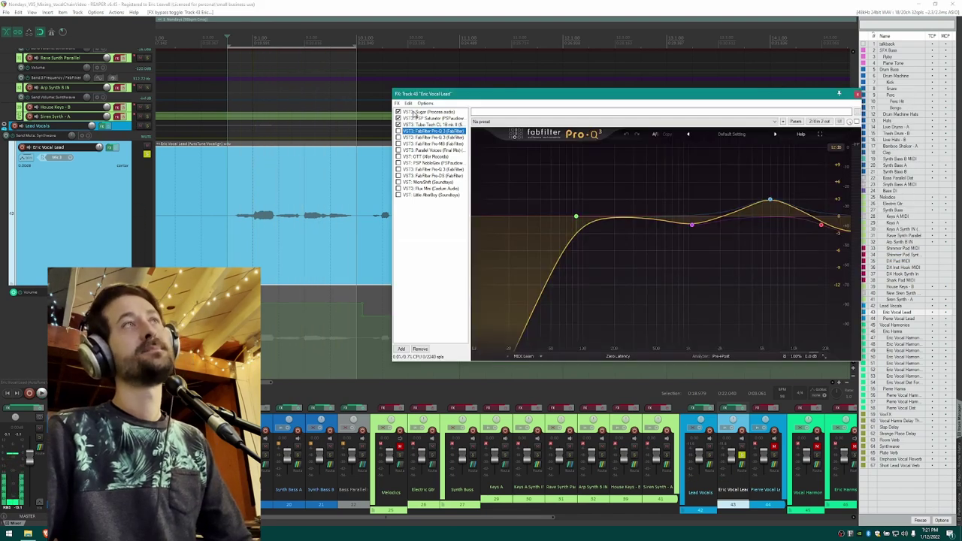
left_click(415, 112)
left_click(425, 124)
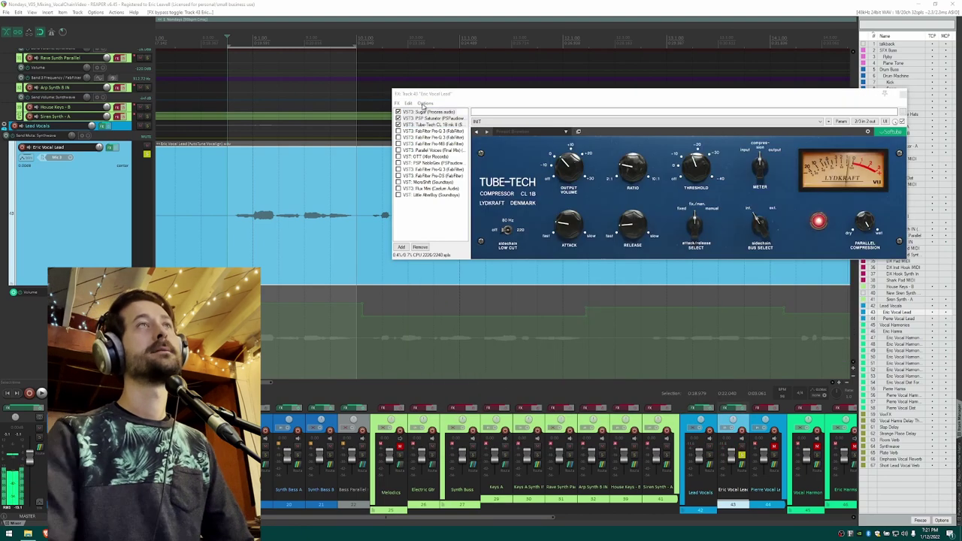
left_click(425, 118)
left_click(404, 20)
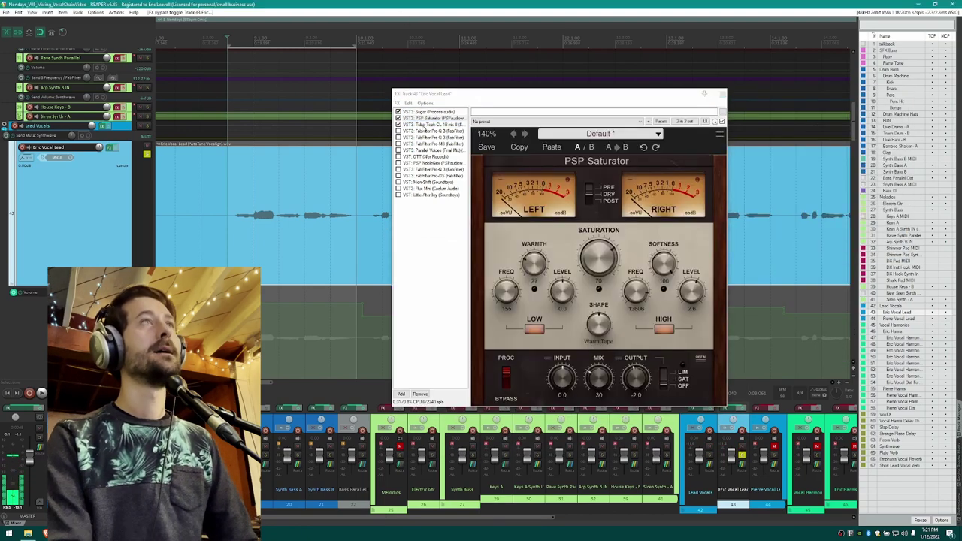
left_click(425, 125)
left_click(427, 124)
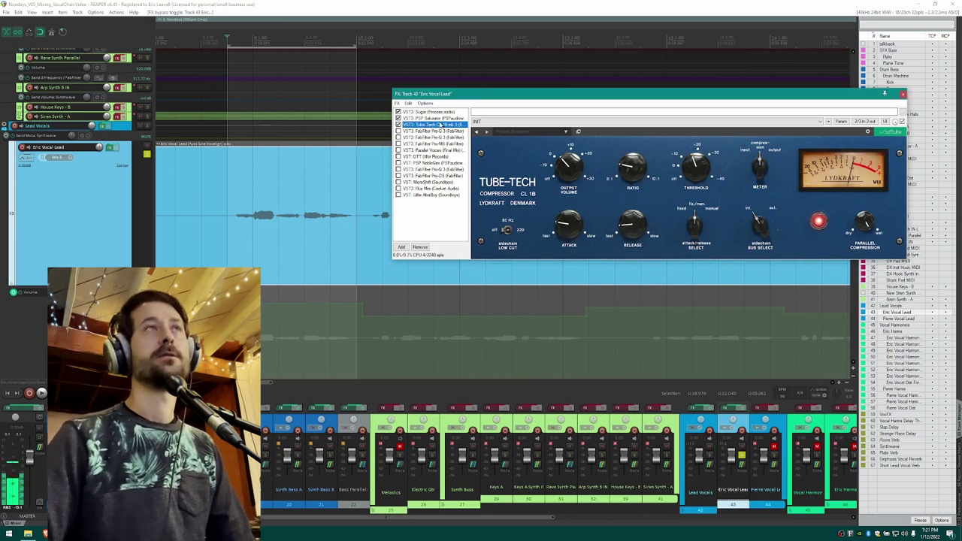
mouse_move(440, 126)
left_mouse_down()
mouse_move(443, 153)
mouse_move(434, 129)
left_mouse_up()
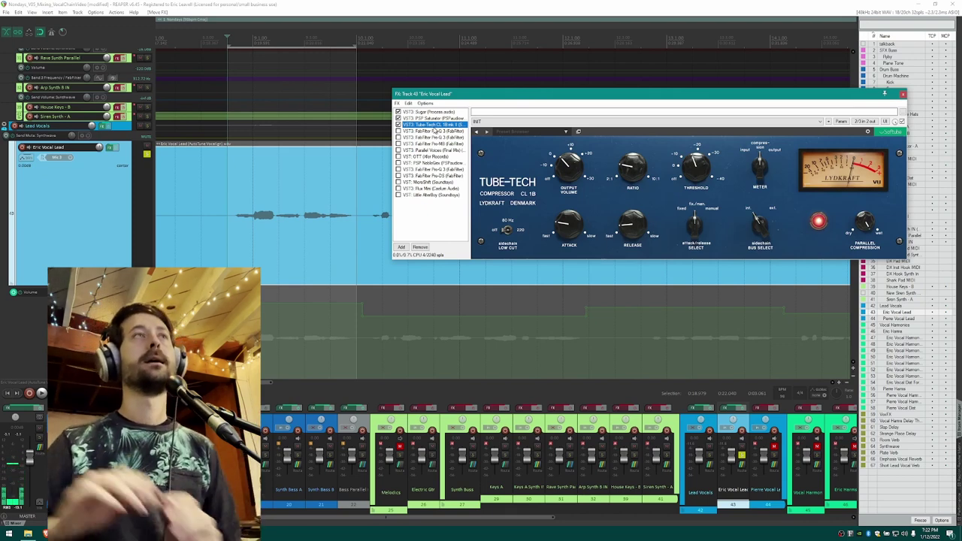
left_click(425, 118)
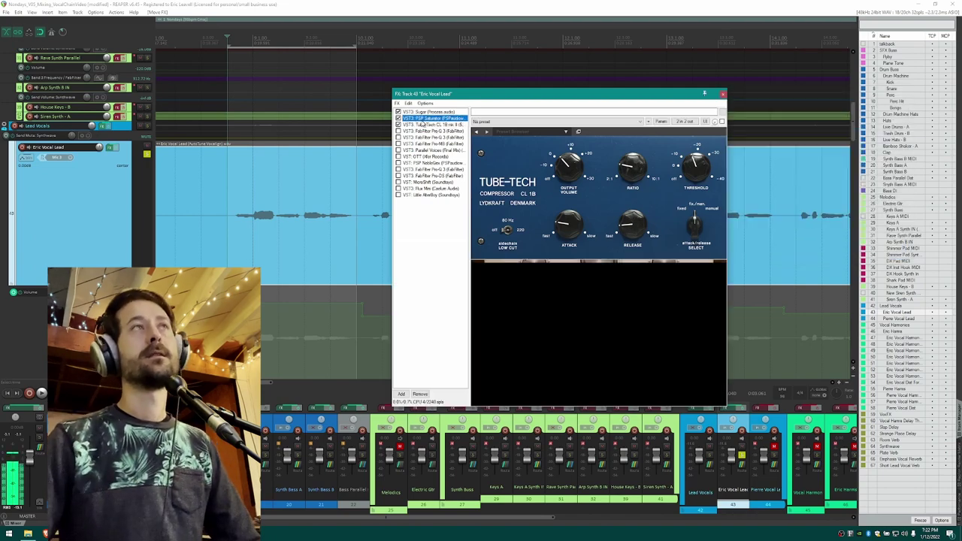
left_click(427, 118)
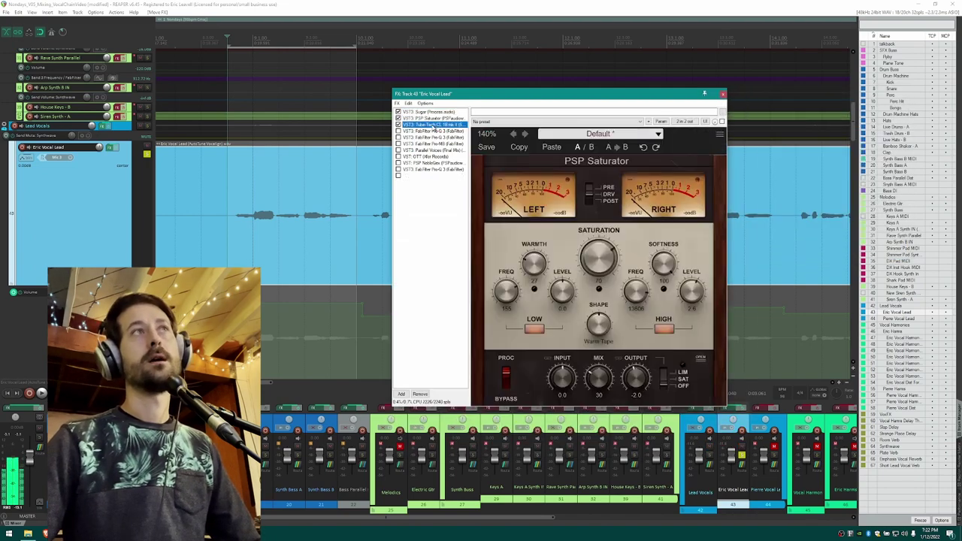
left_click(431, 124)
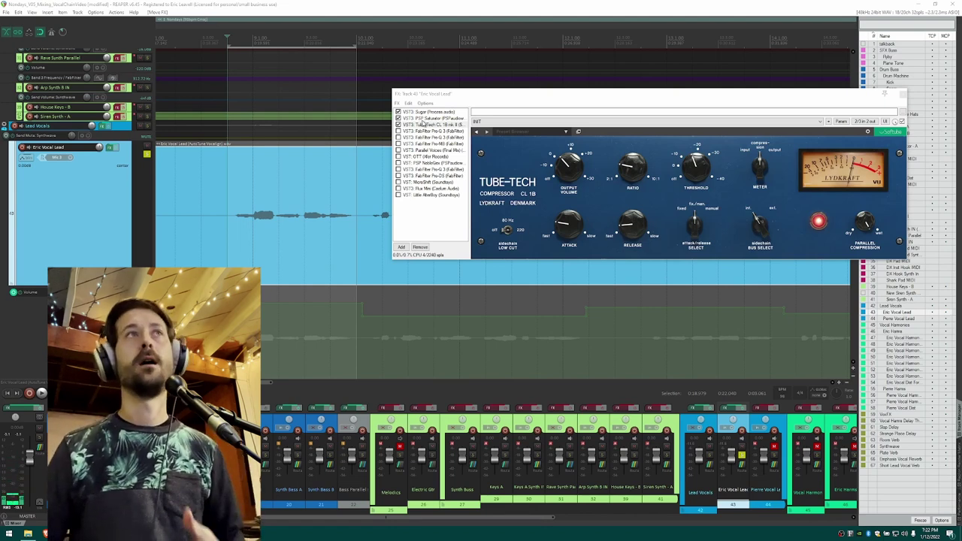
Open both early FabFilter Pro-Q 3 instances in floating windows and arrange them so the first EQ curve is fully visible.
left_click(414, 131)
left_click(414, 131)
double_click(415, 138)
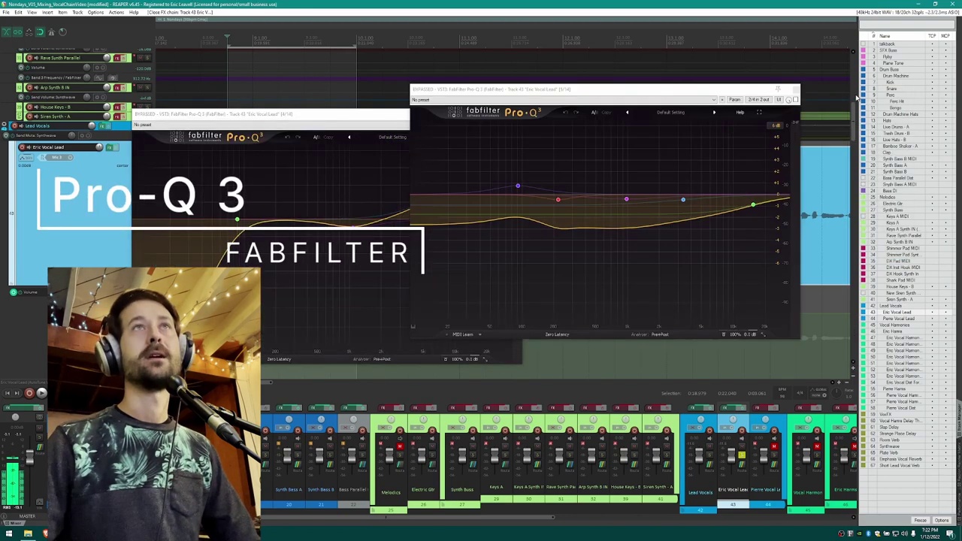
left_click_drag(663, 90, 795, 144)
left_click_drag(390, 117, 628, 95)
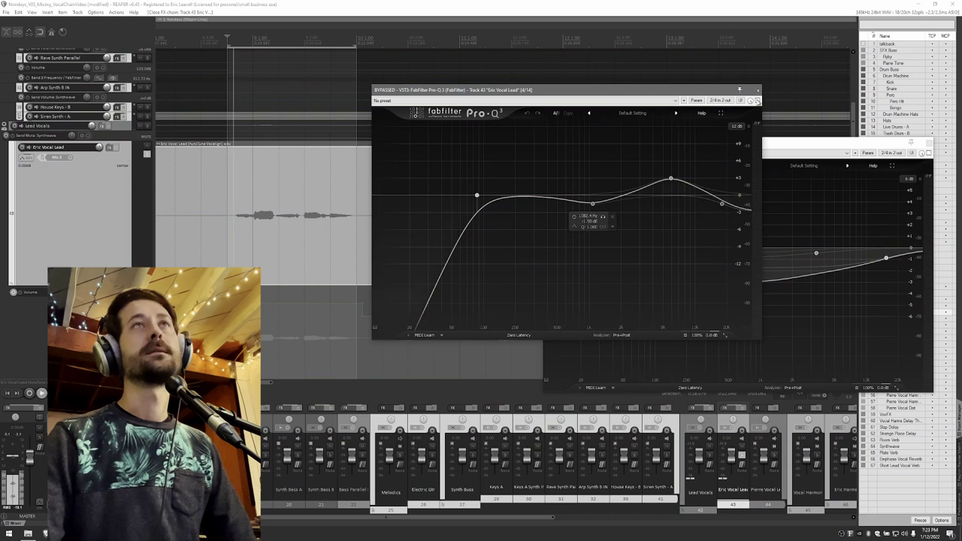
Enable the first Pro-Q 3 on track 43 and compare the looped phrase with the EQ on and off.
left_click(757, 100)
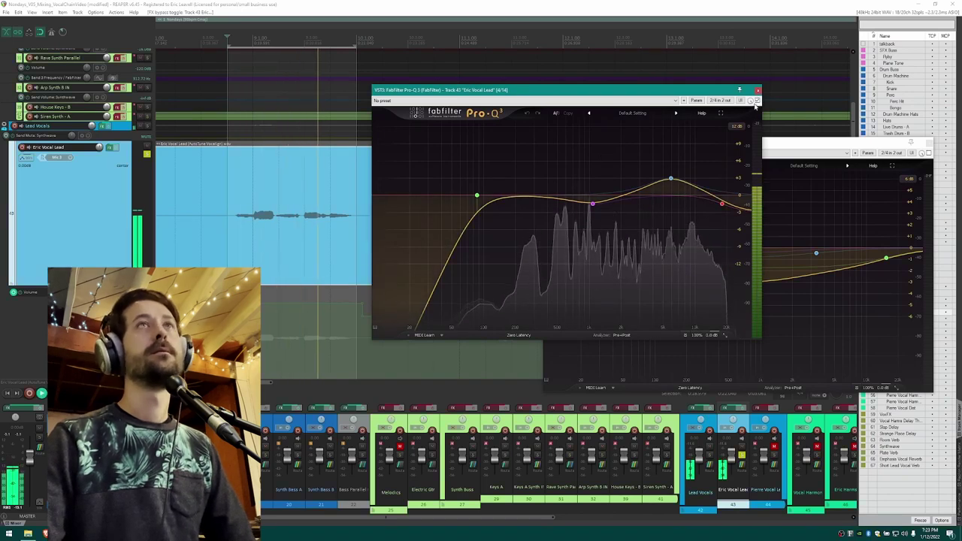
left_click(758, 100)
left_click(757, 100)
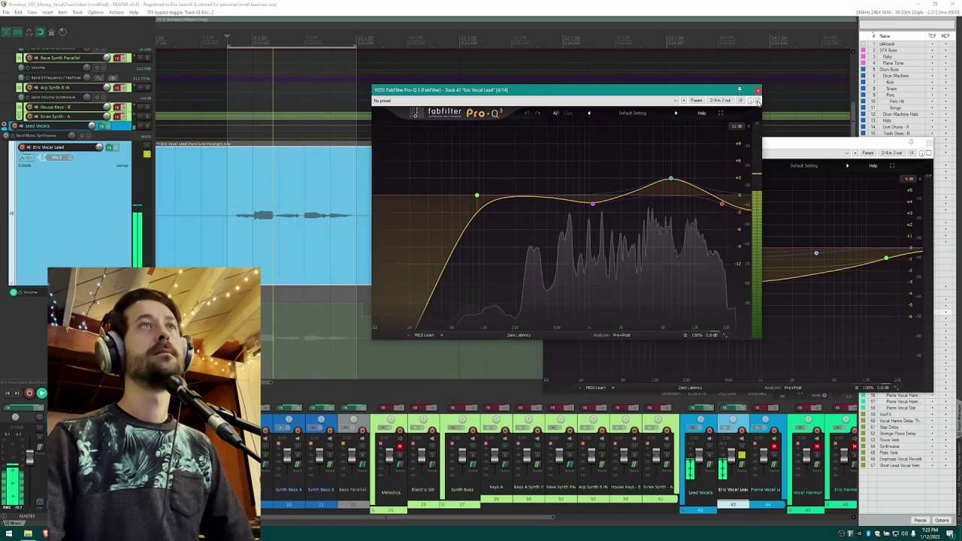
left_click(757, 100)
left_click(757, 100)
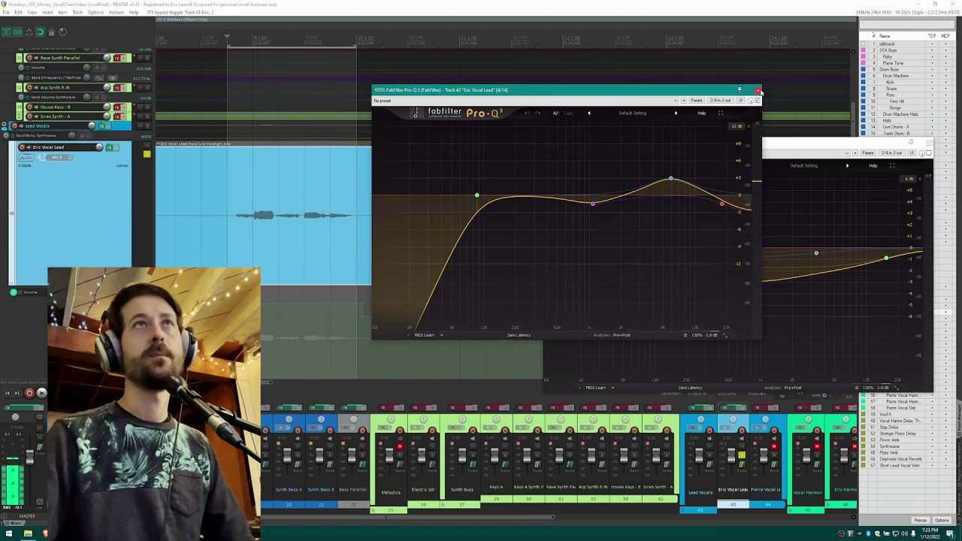
Close the first Pro-Q 3 window, reposition the second Pro-Q 3 window and examine the bands shaping its EQ curve.
left_click(757, 91)
left_click_drag(762, 146, 674, 91)
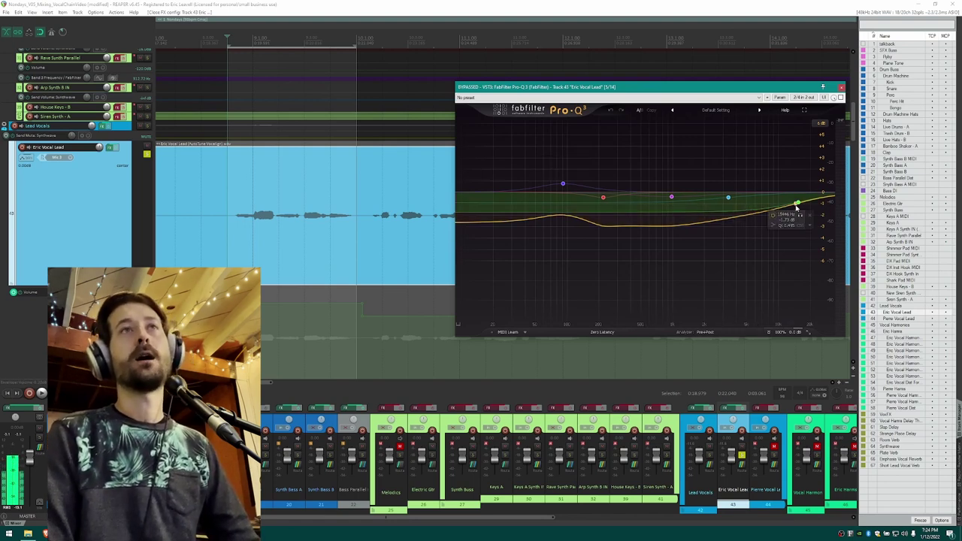
left_click(798, 204)
left_click(728, 197)
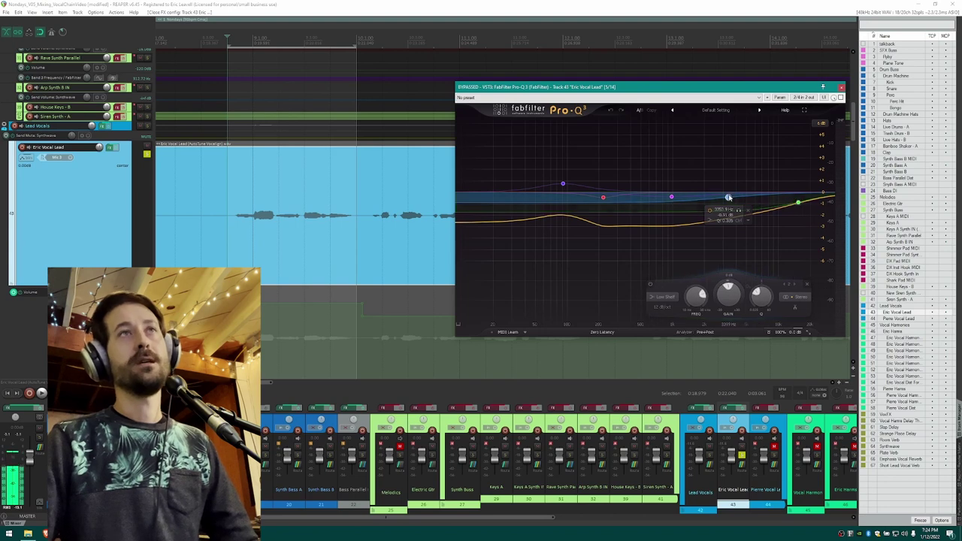
left_click(798, 204)
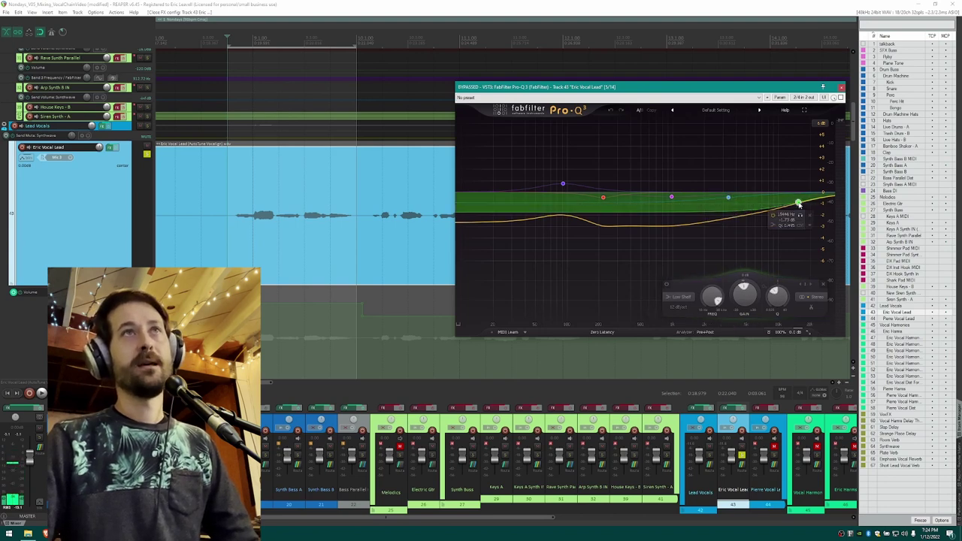
left_click(728, 199)
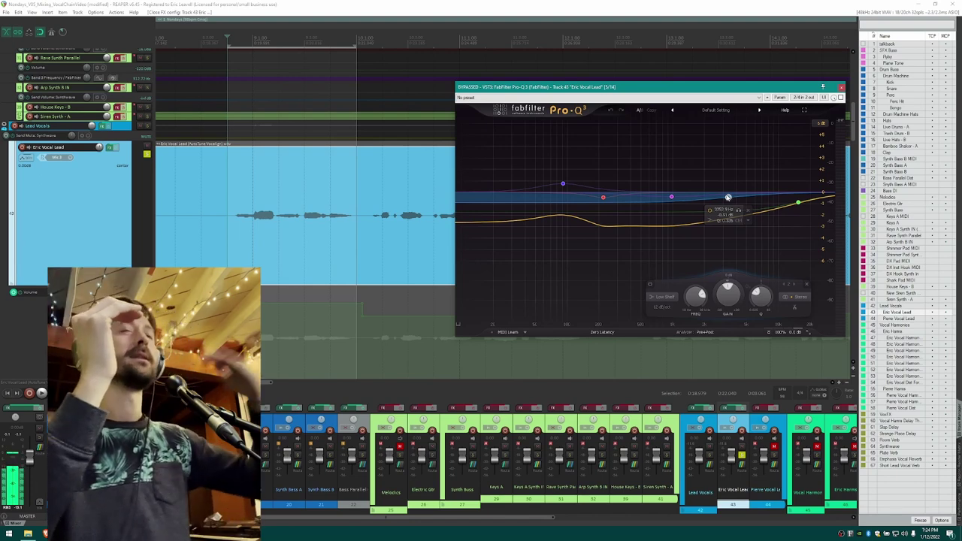
left_click(671, 198)
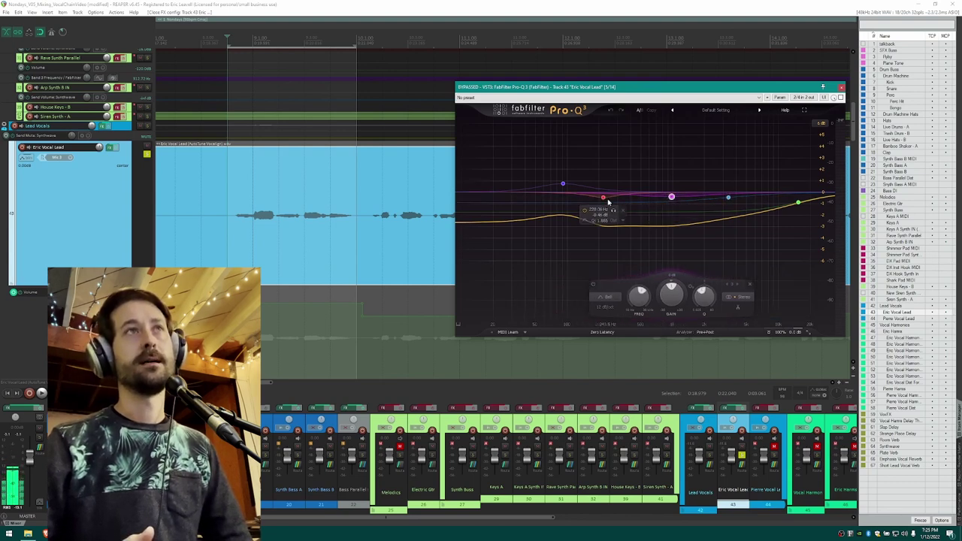
left_click(563, 184)
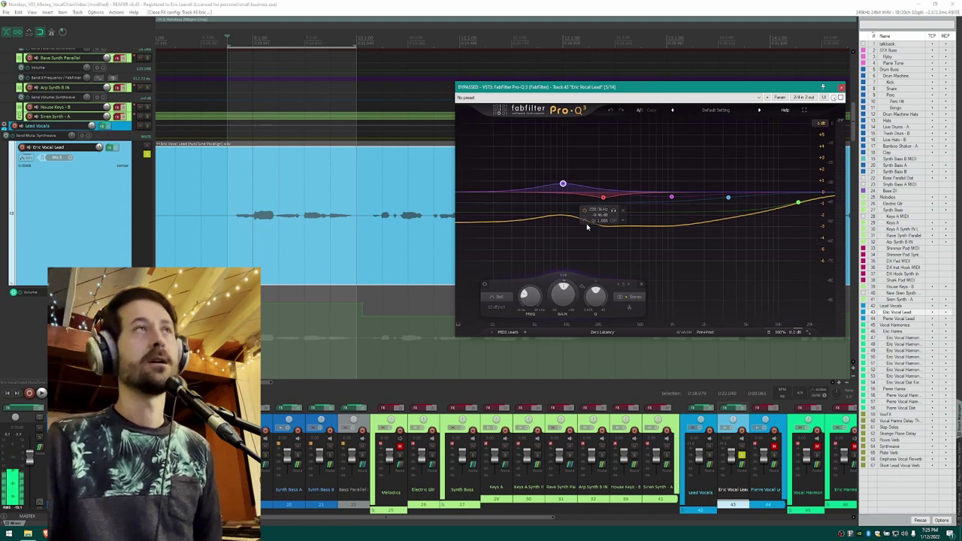
Enable the second Pro-Q 3 on track 43, compare the looped phrase with it on and off, and revisit its two upper bands.
key("space")
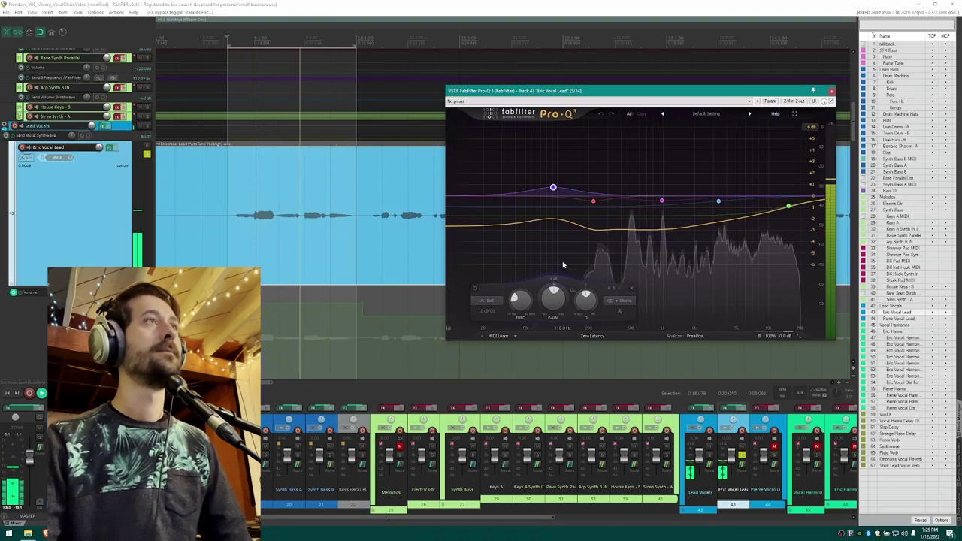
key("space")
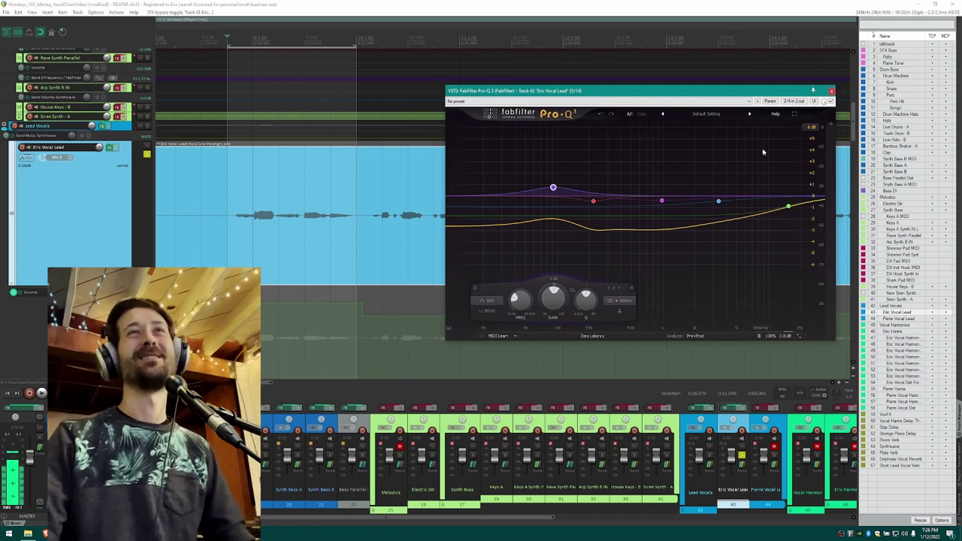
left_click(826, 103)
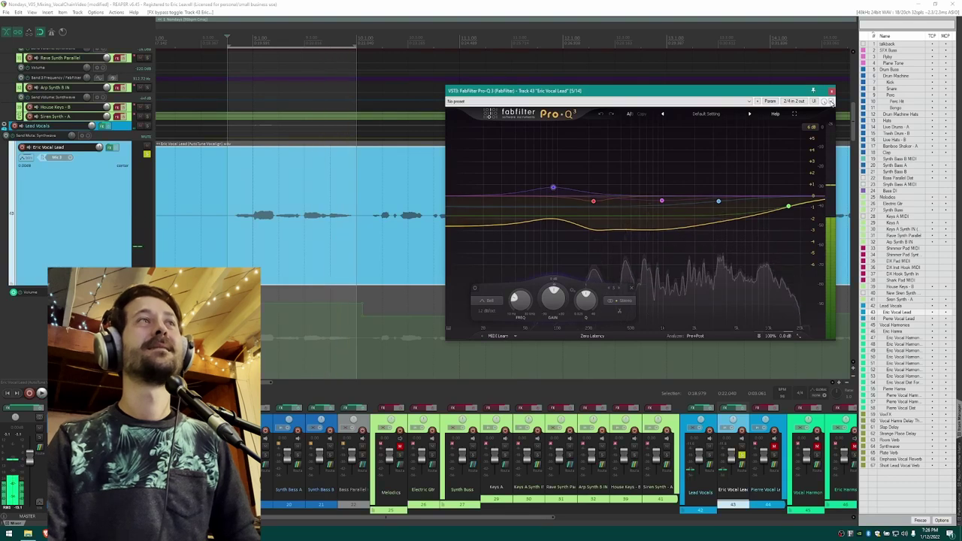
left_click(718, 201)
left_click(788, 206)
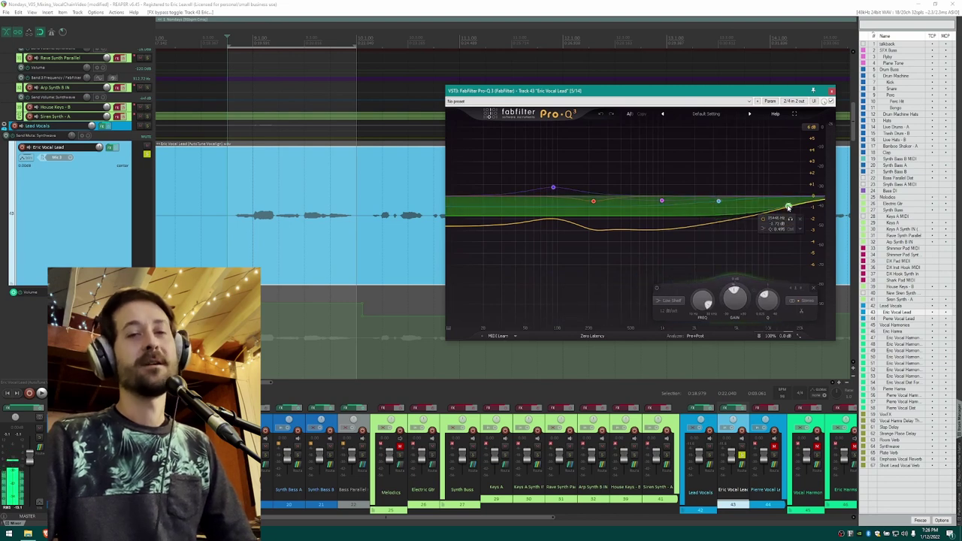
Open FabFilter Pro-MB in track 43's effects chain, enable it and play the looped phrase.
key("f")
left_click(414, 144)
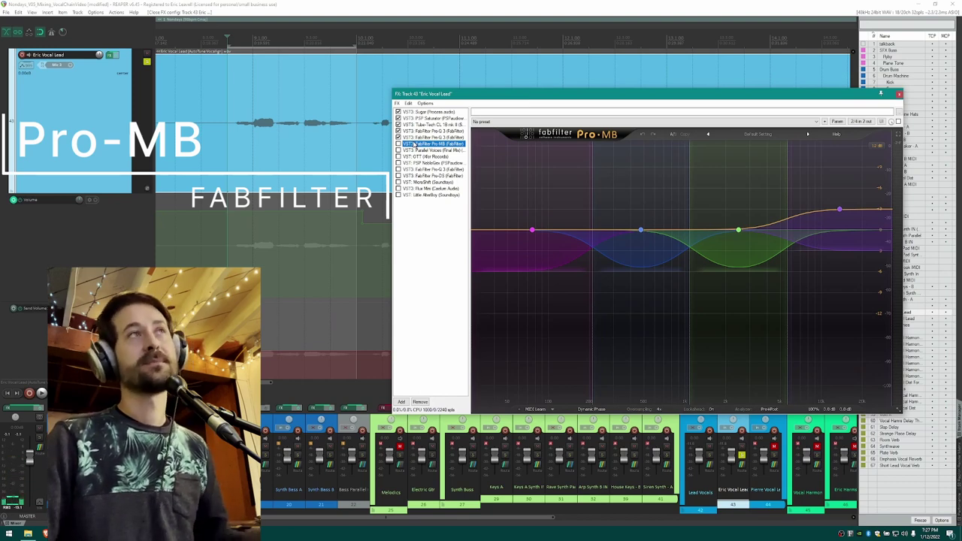
left_click(399, 144)
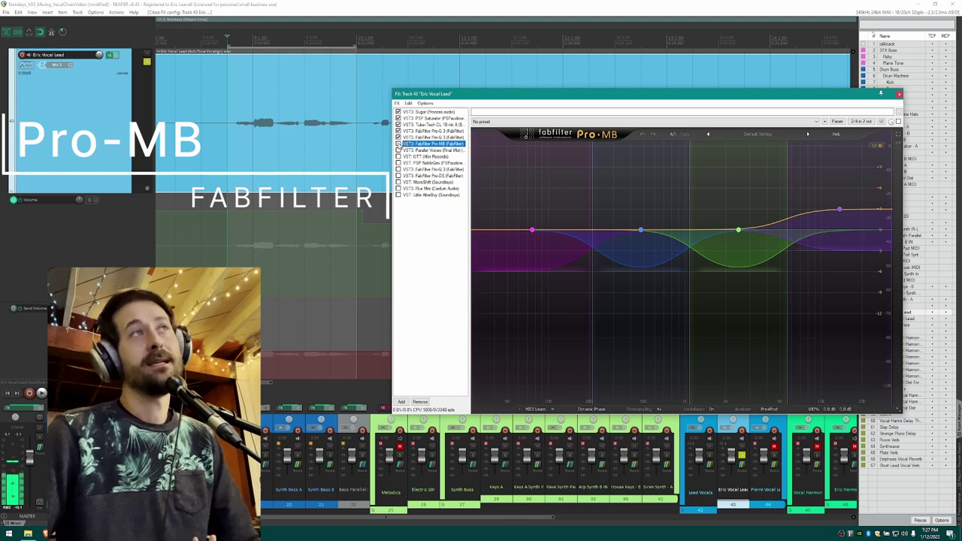
key("space")
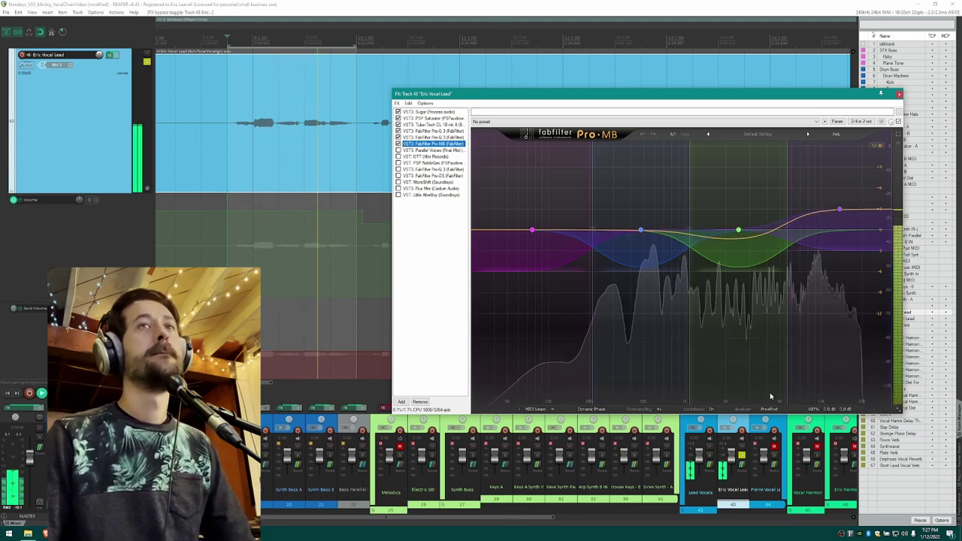
Compare the looped phrase with Pro-MB's own bypass on and off.
left_click(811, 400)
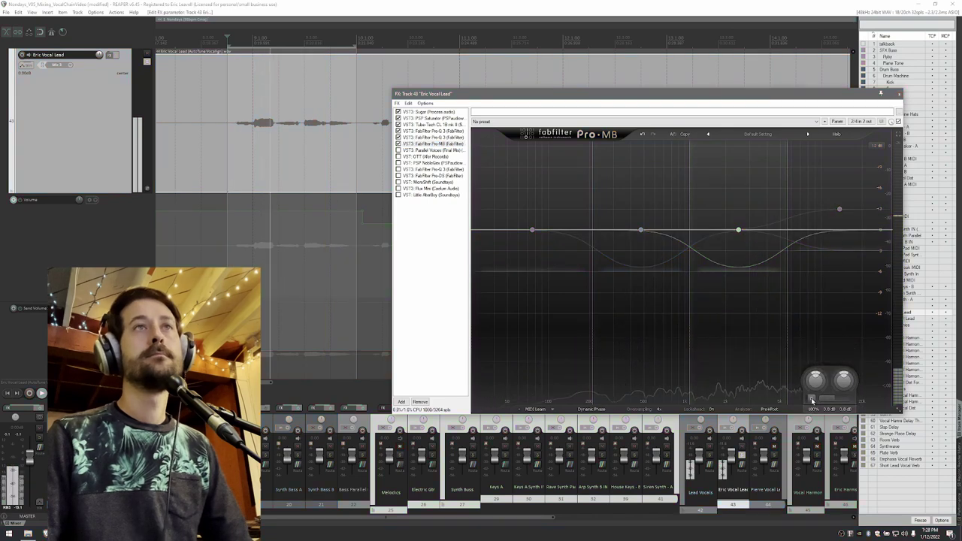
left_click(812, 399)
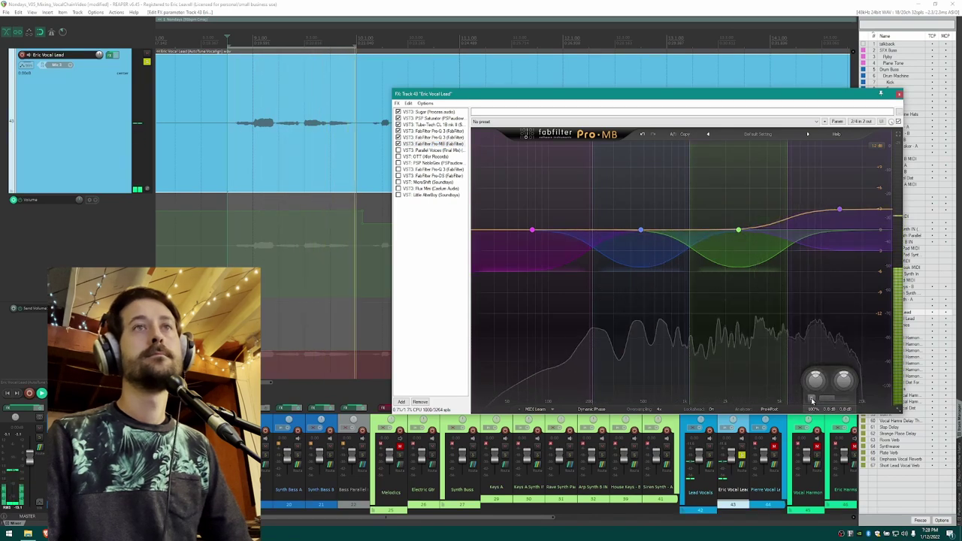
left_click(812, 399)
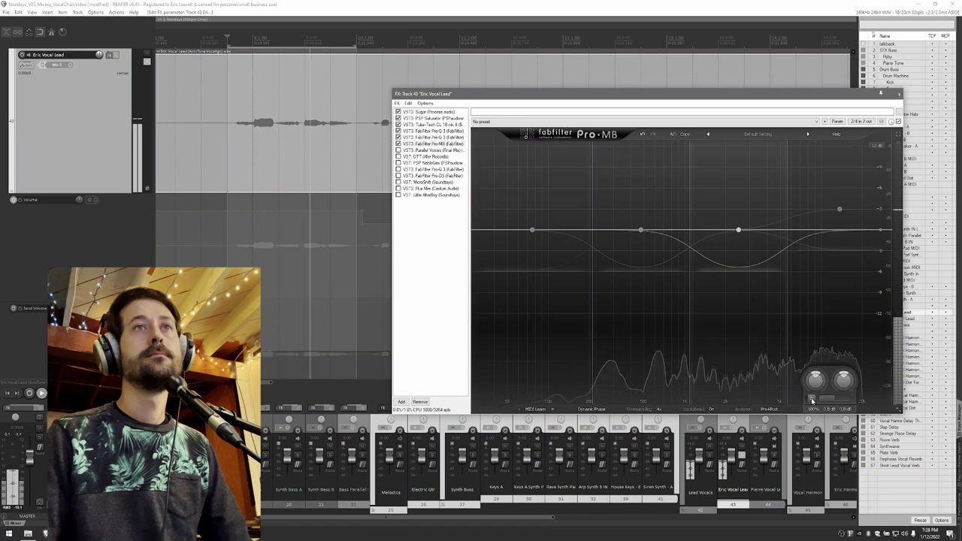
left_click(811, 400)
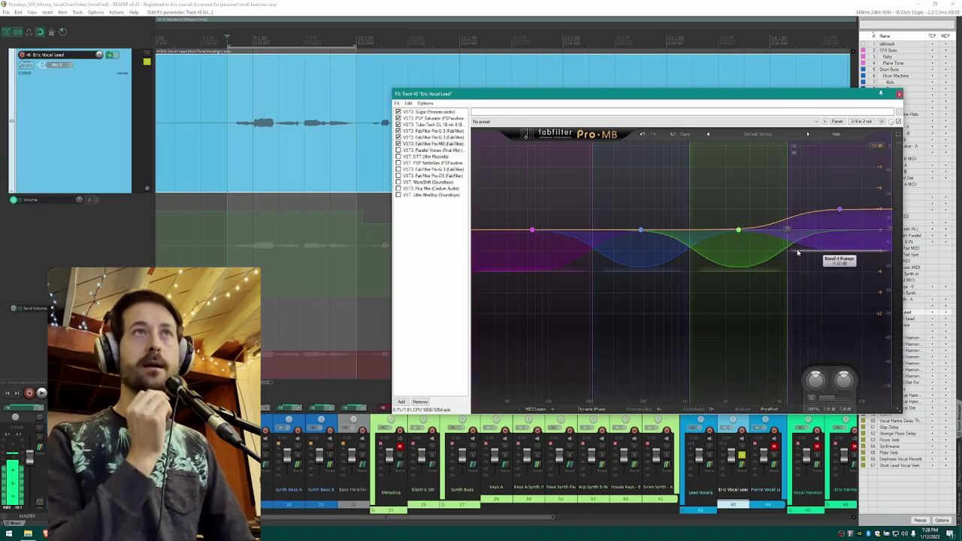
Review the curves of the two preceding Pro-Q 3 instances and return to Pro-MB.
left_click(426, 138)
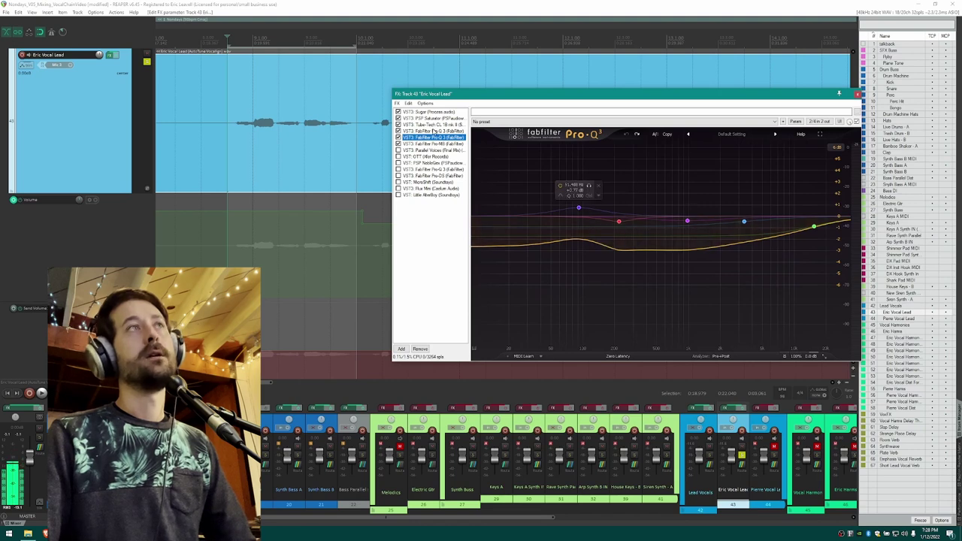
left_click(432, 131)
left_click(432, 144)
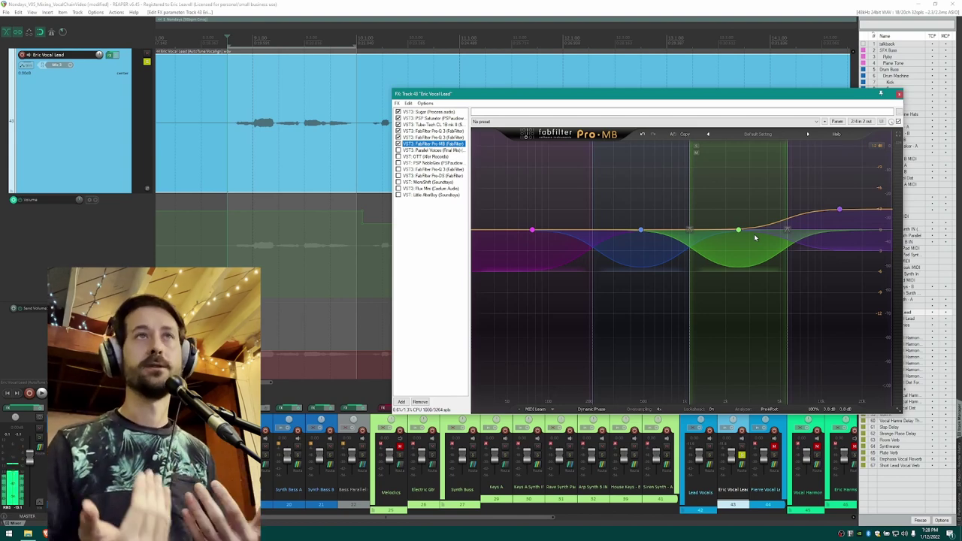
Solo Pro-MB's highest band and listen to the looped phrase through it.
left_click(838, 209)
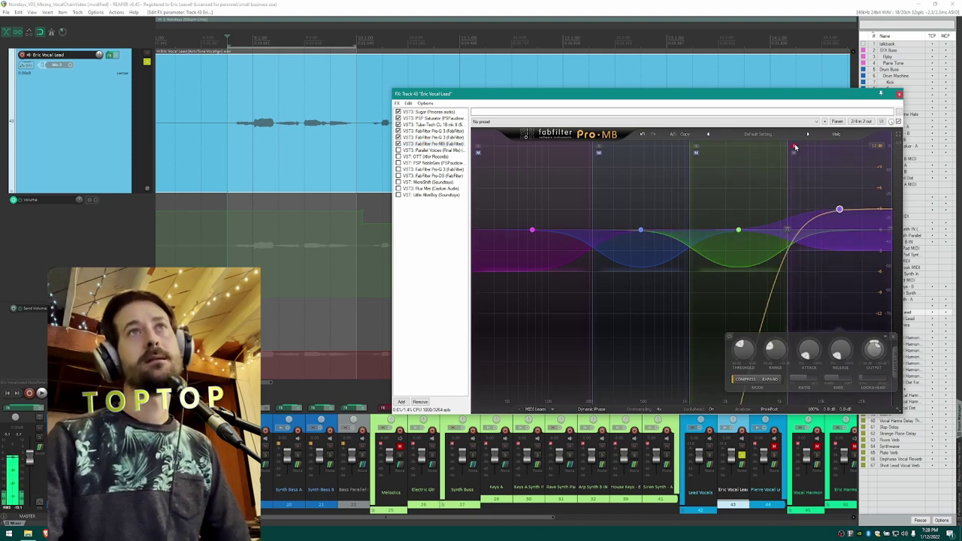
key("space")
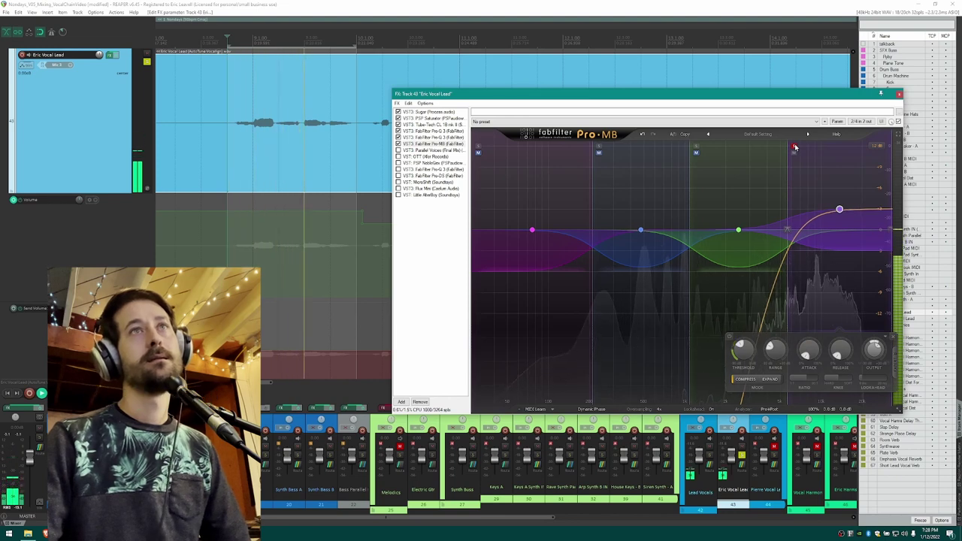
key("space")
left_click(736, 14)
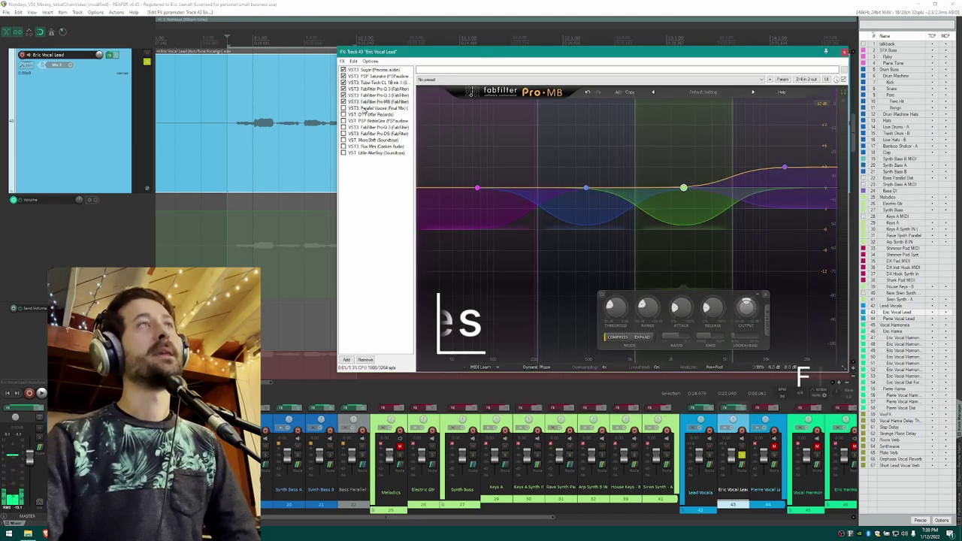
Show Parallel Voices from track 43's effects chain and reposition the effects window.
left_click(363, 109)
left_click(362, 115)
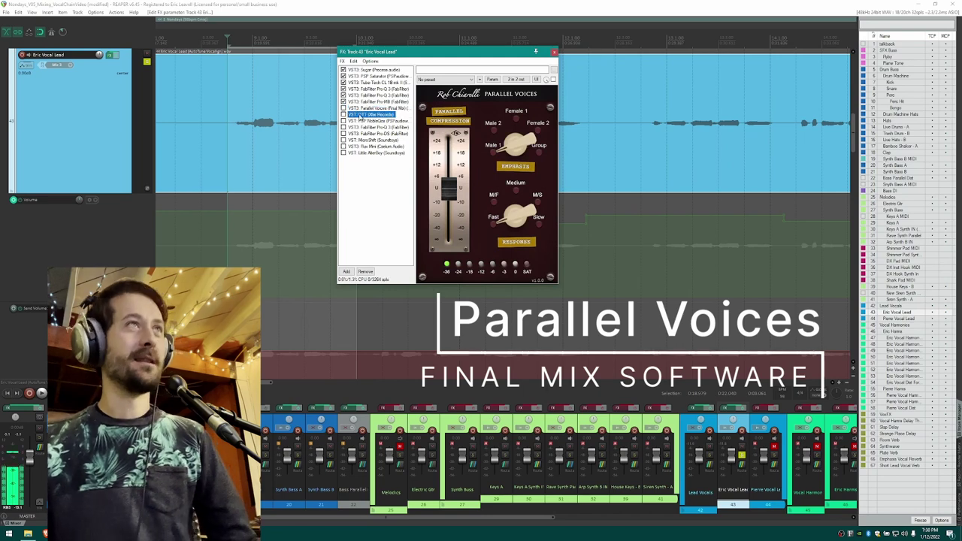
left_click(364, 109)
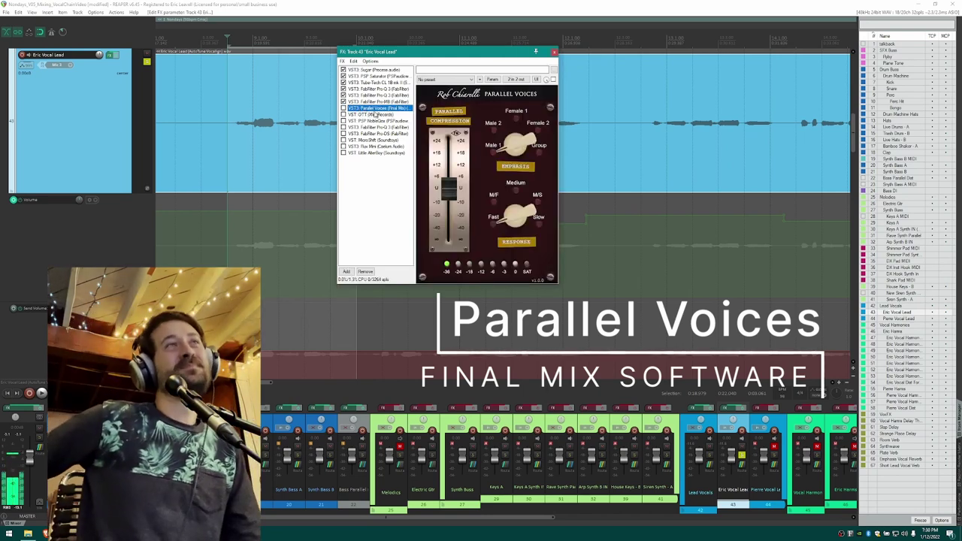
left_click_drag(432, 53, 533, 49)
left_click(476, 11)
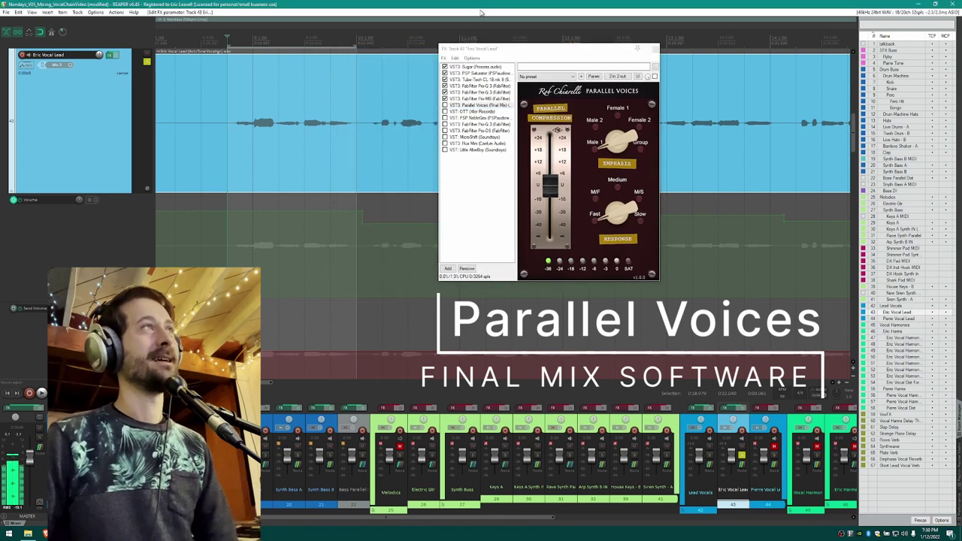
left_click(545, 57)
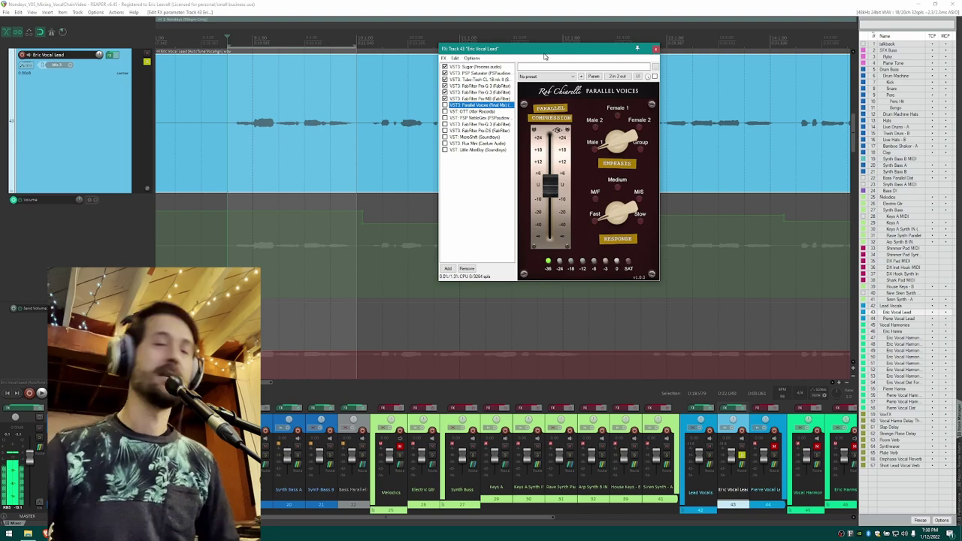
Review the Emphasis and Response controls of Parallel Voices, enable the plugin and audition the looped phrase.
left_click_drag(615, 141, 623, 180)
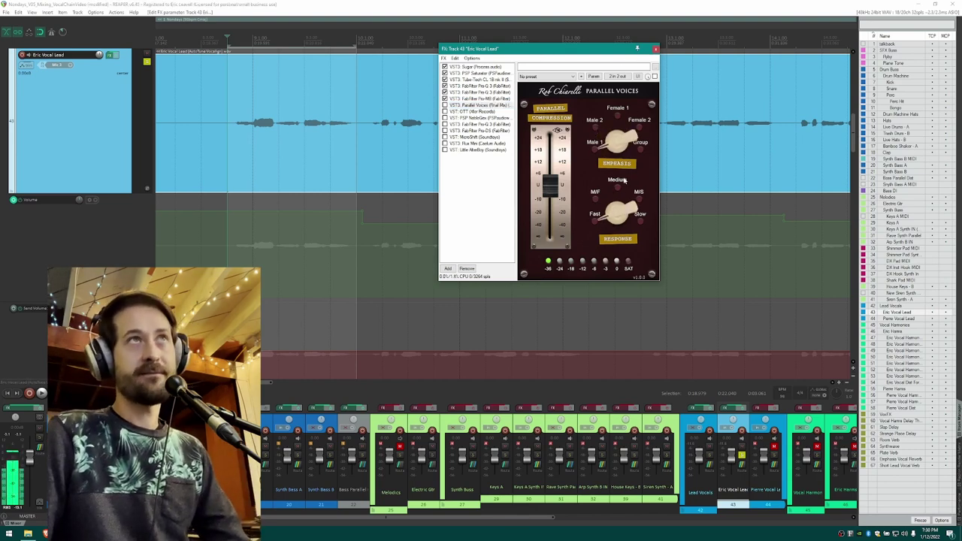
mouse_move(618, 136)
left_mouse_down()
mouse_move(605, 131)
mouse_move(617, 154)
mouse_move(627, 147)
left_mouse_up()
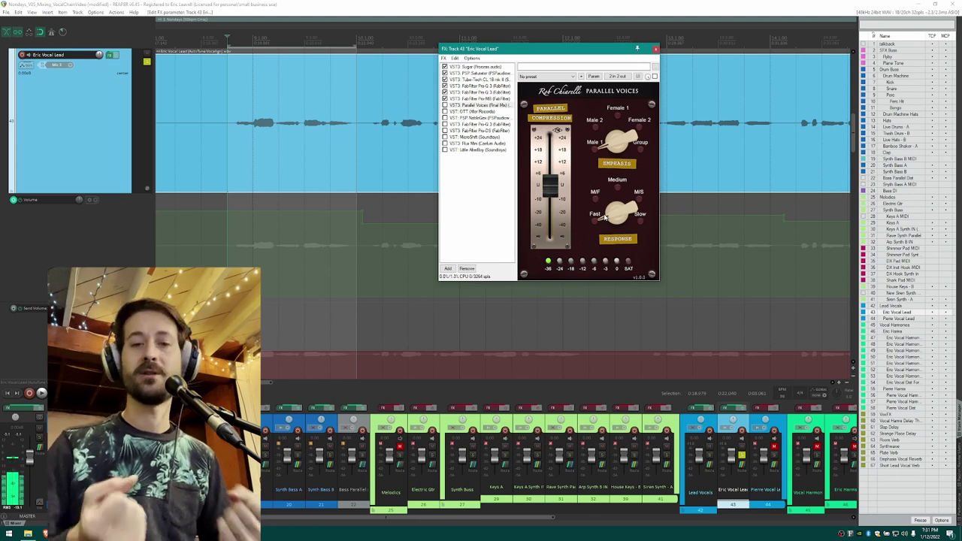
left_click(444, 104)
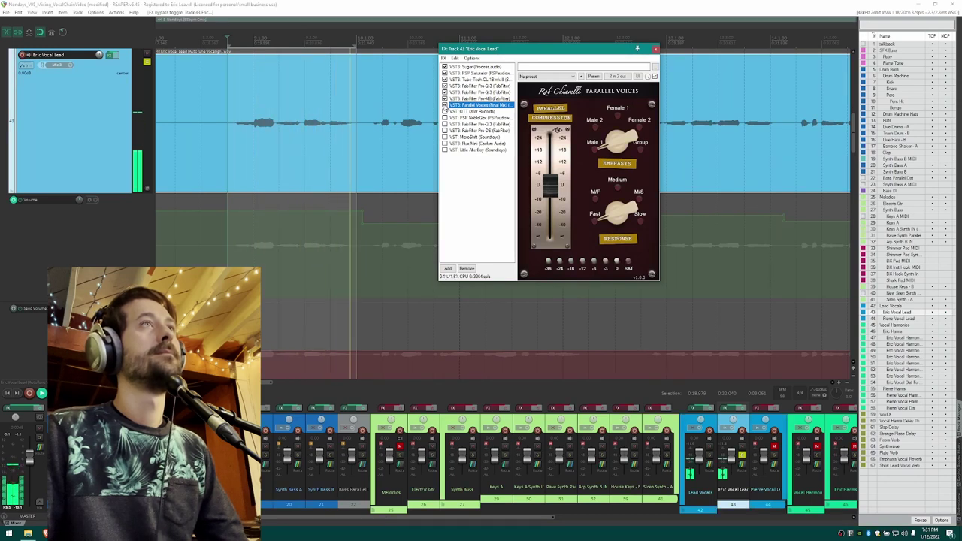
key("space")
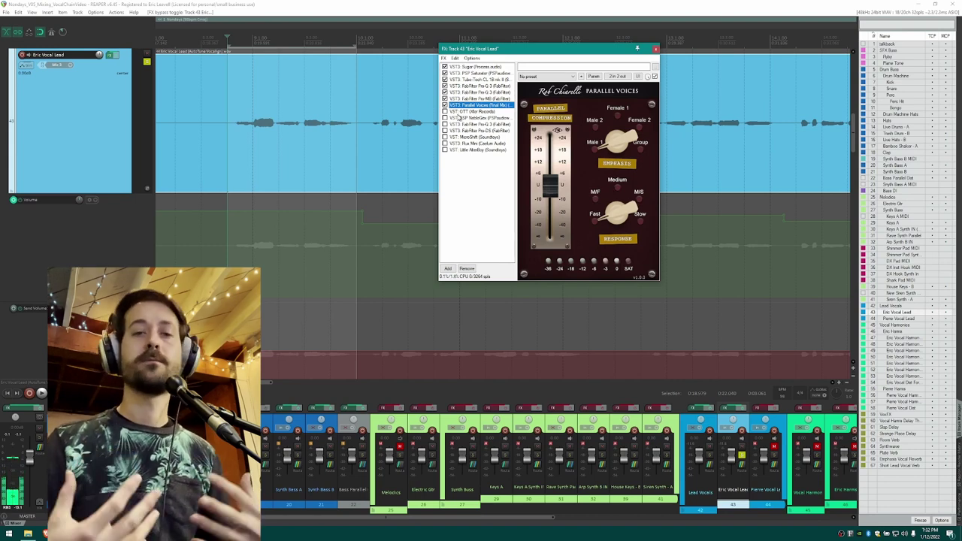
Show Xfer OTT from track 43's effects chain, reposition the effects window and review the compressor's settings.
left_click(458, 113)
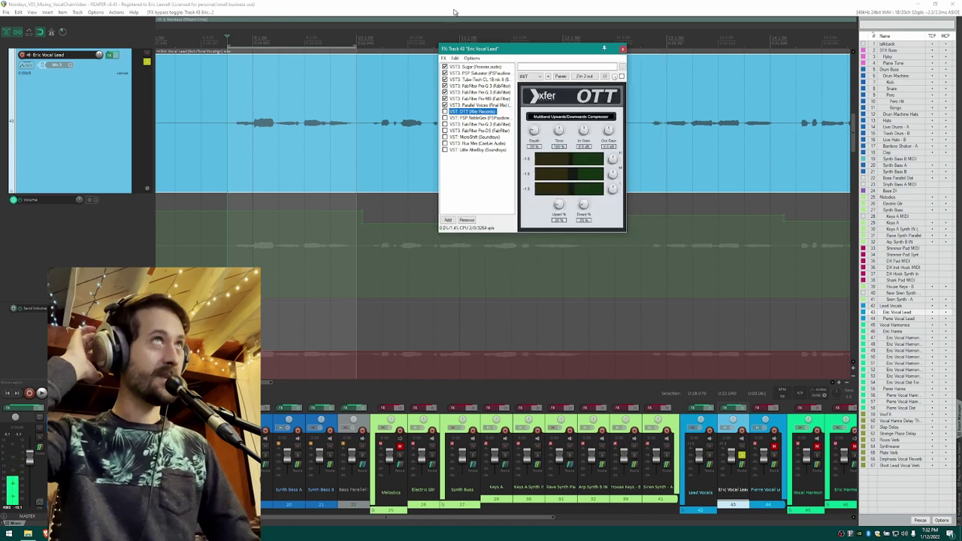
left_click(455, 5)
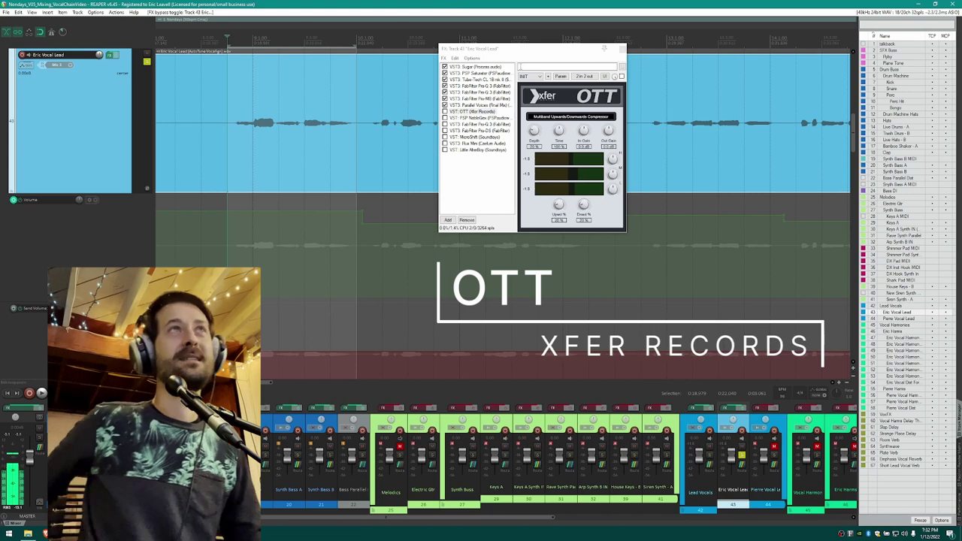
left_click_drag(511, 49, 564, 68)
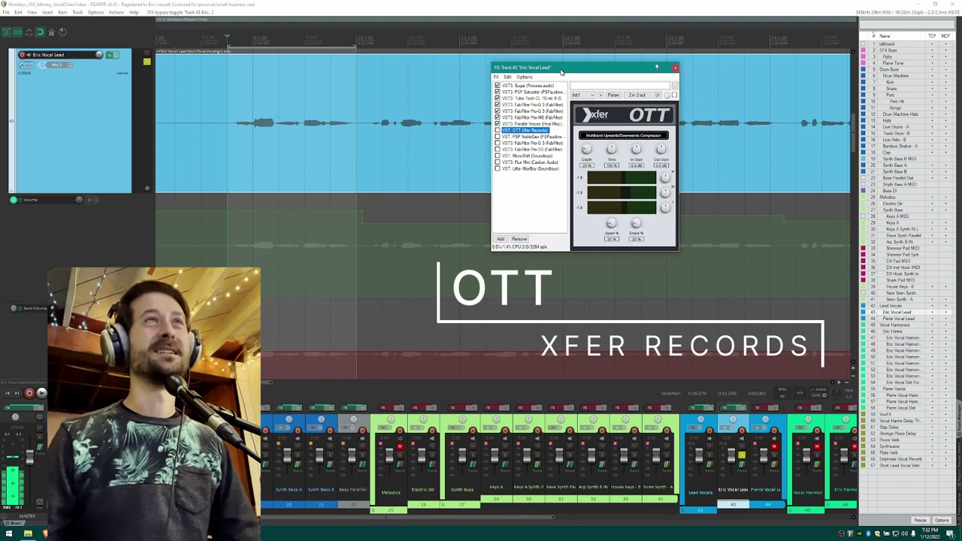
left_click_drag(562, 72, 577, 78)
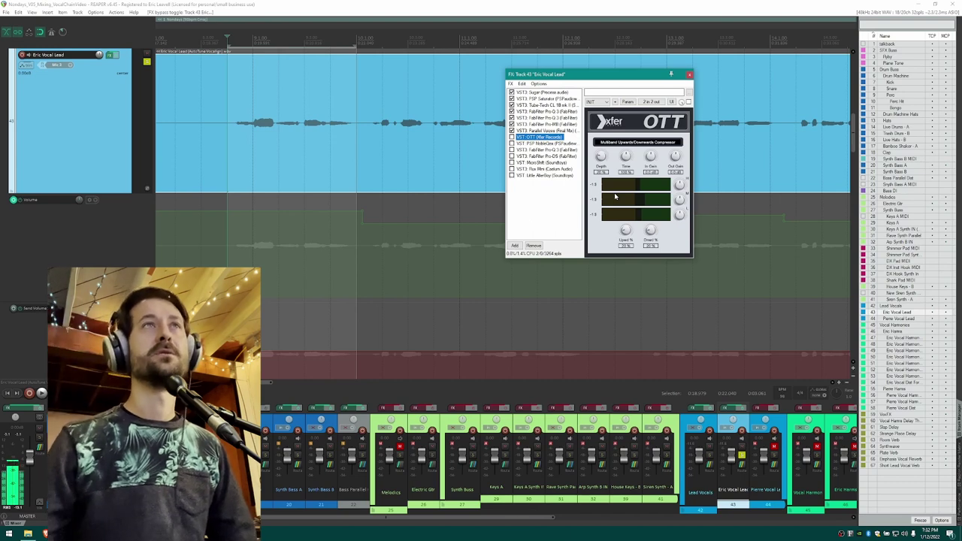
left_click(606, 101)
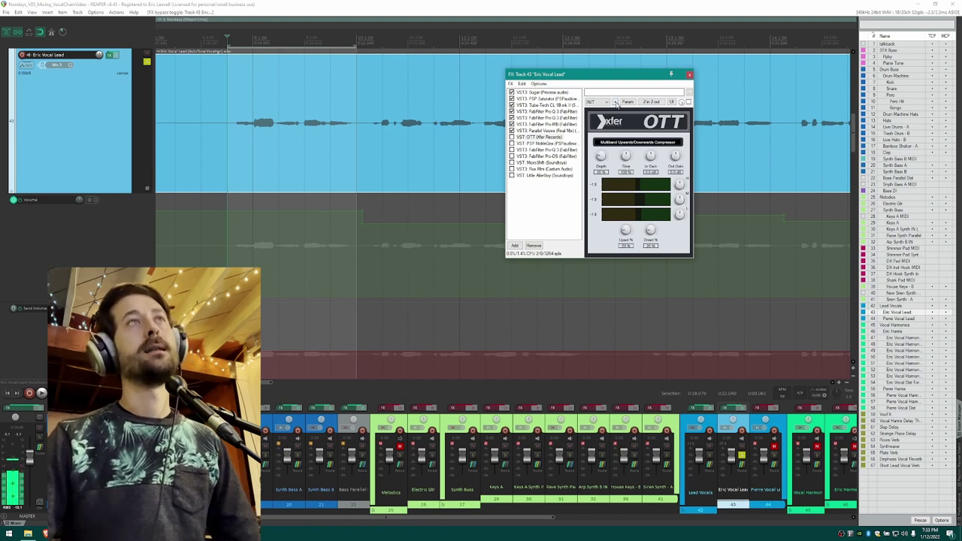
Switch track 43's effects chain view to Parallel Voices and back to OTT.
left_click(615, 102)
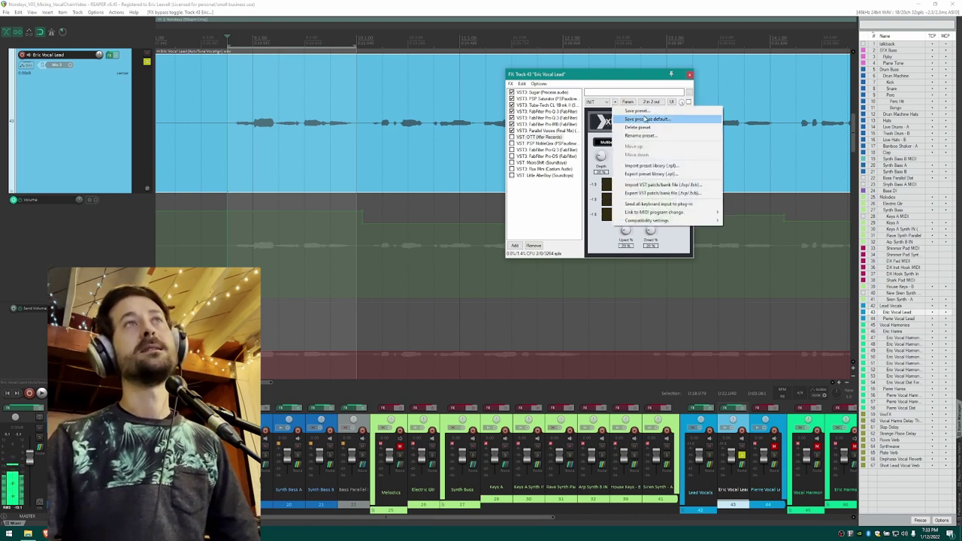
key("Escape")
key("Up")
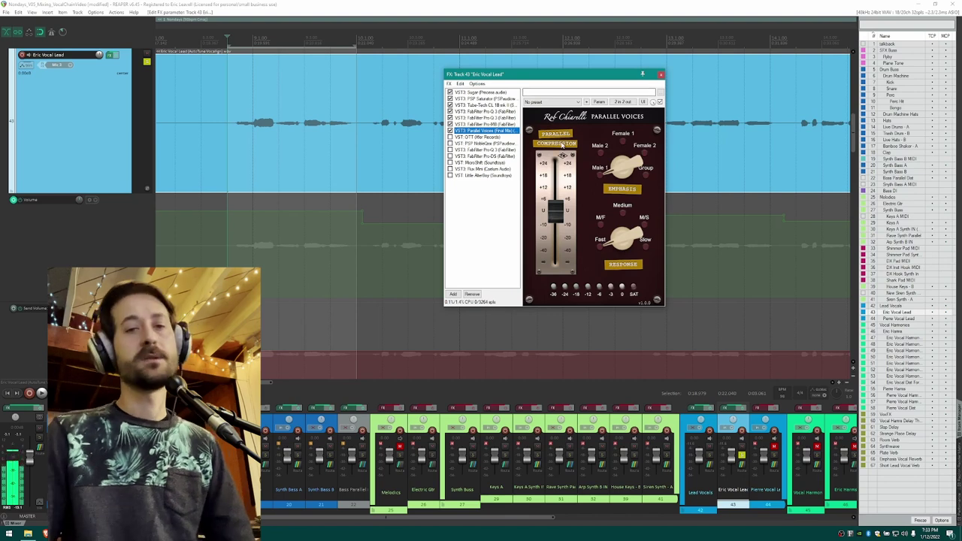
left_click(479, 137)
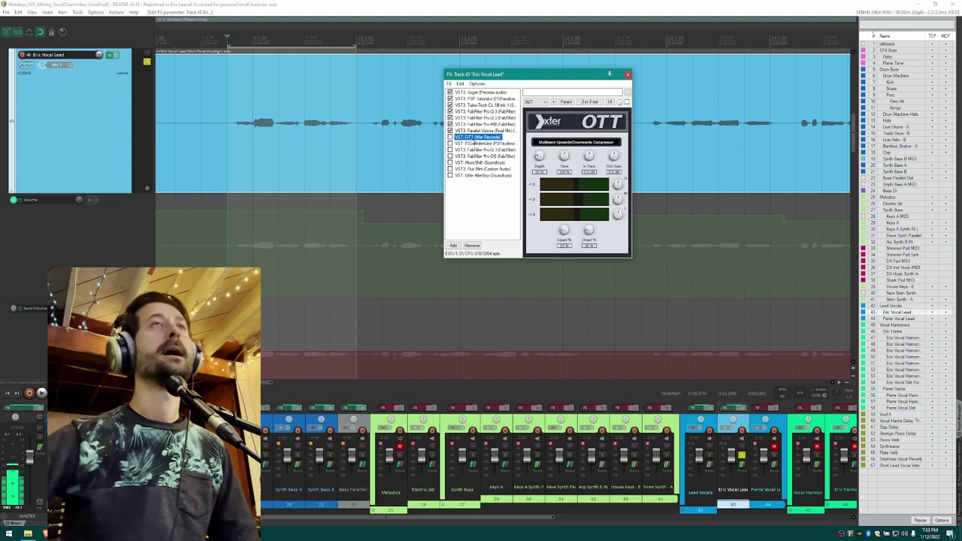
Bypass Parallel Voices, enable OTT and audition the looped phrase through OTT alone.
left_click(457, 130)
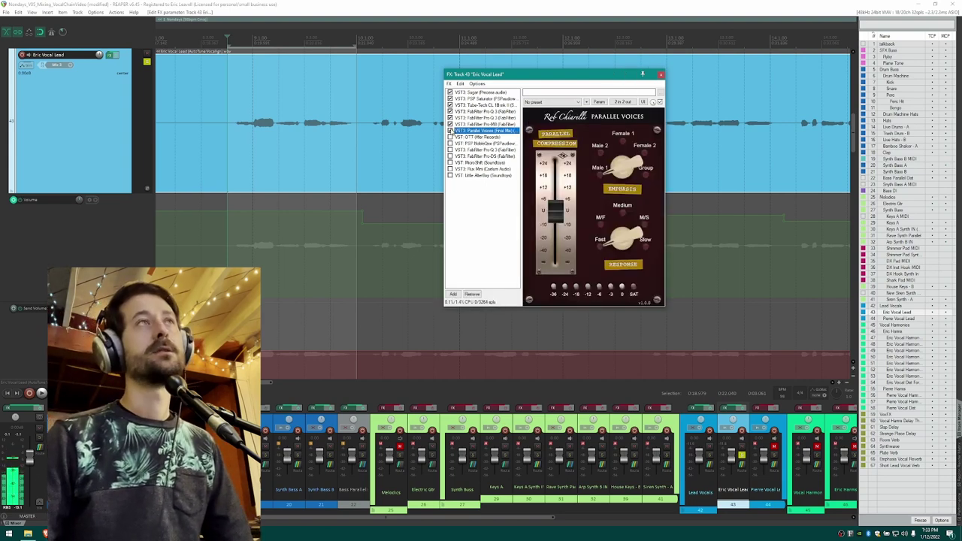
left_click(450, 131)
left_click(457, 137)
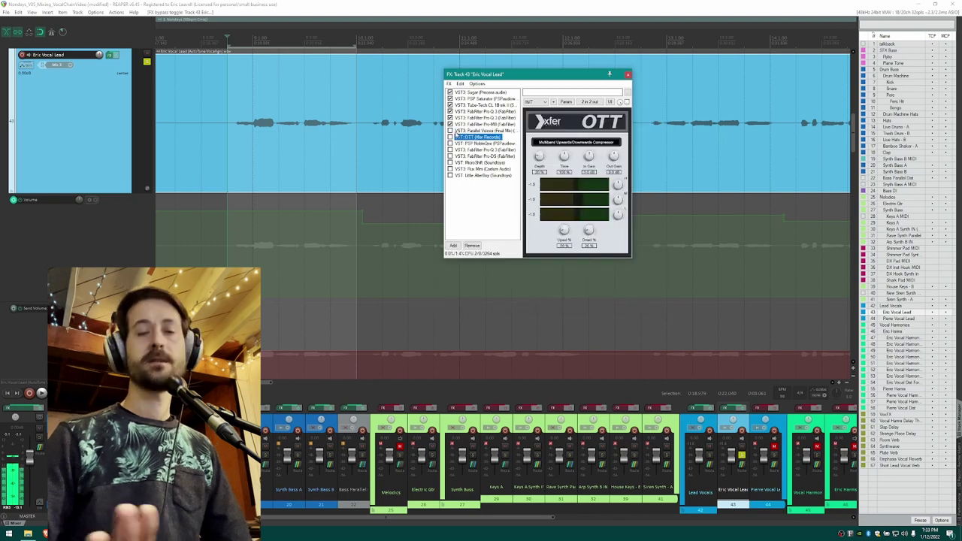
left_click(450, 137)
key("space")
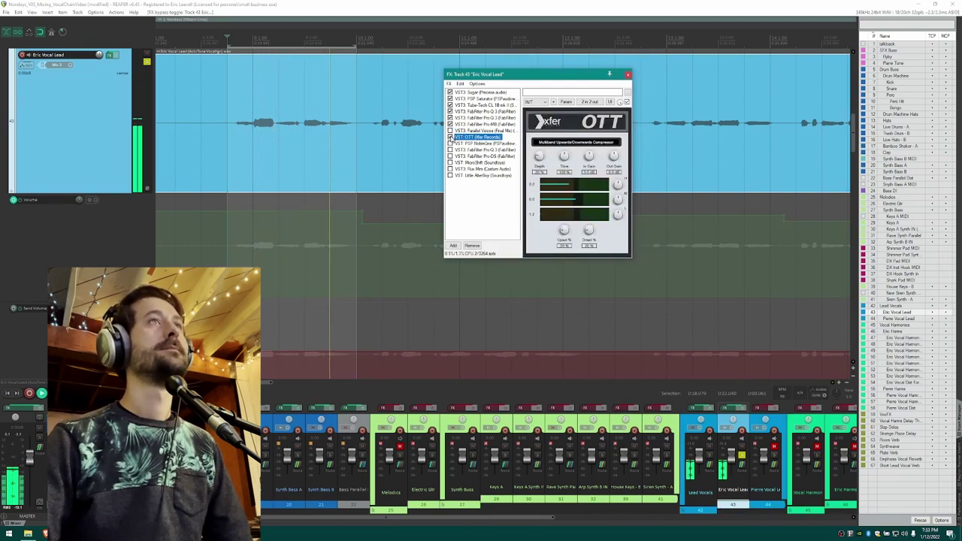
key("space")
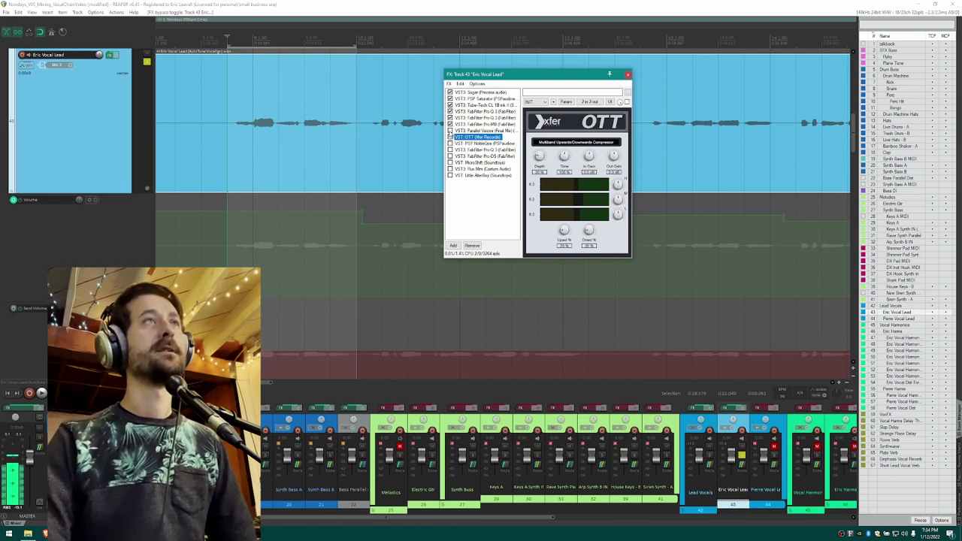
Audition the looped phrase through Parallel Voices with OTT bypassed, and re-enable OTT.
key("space")
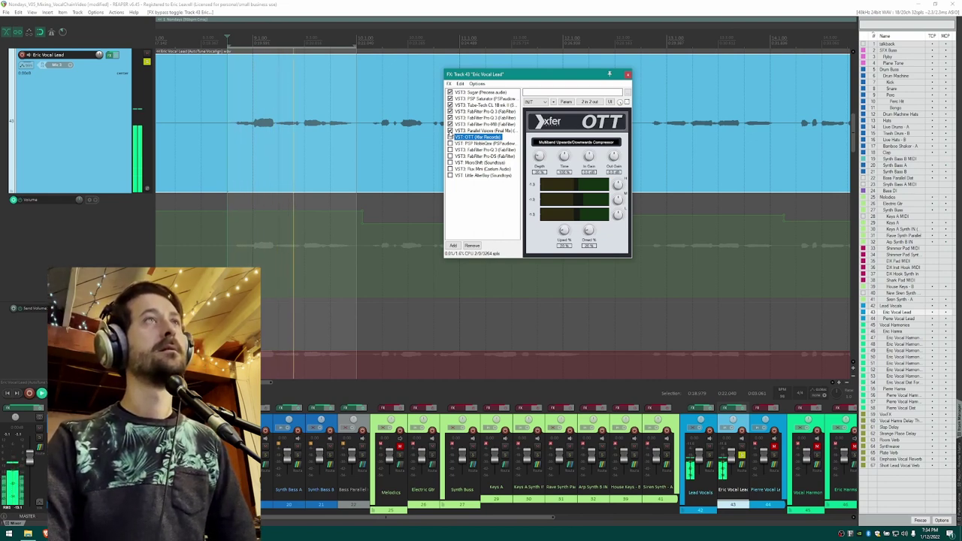
key("space")
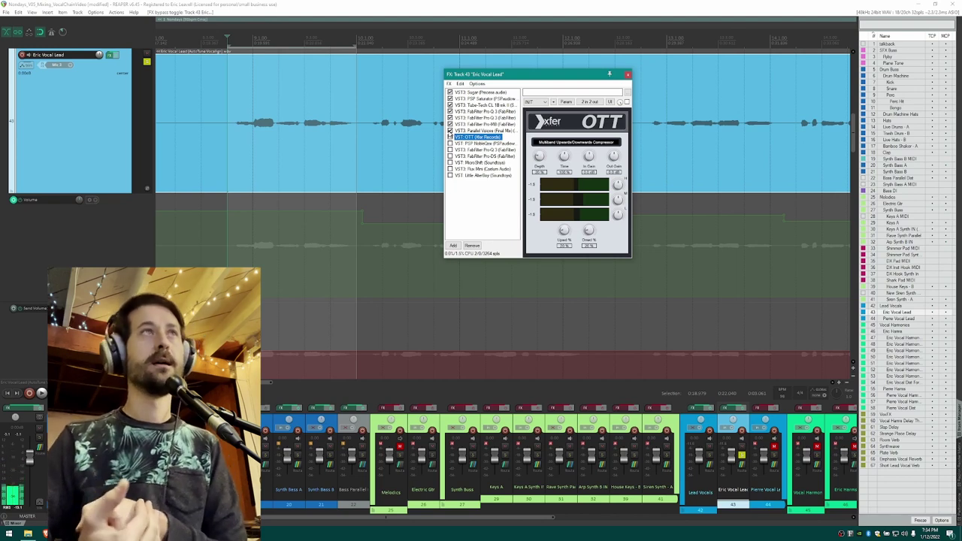
left_click(450, 136)
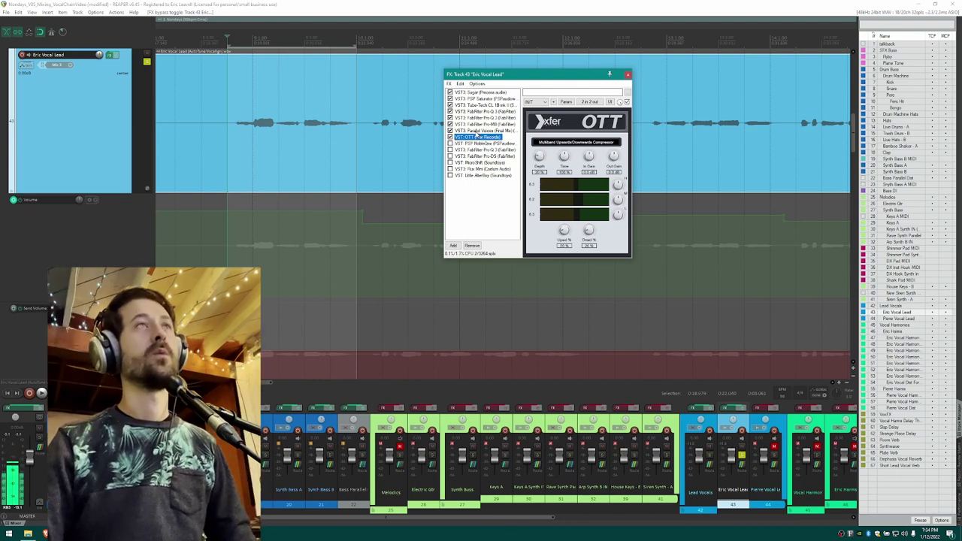
Clear the loop selection and play the unsoloed lead vocal in the full mix with Parallel Voices and OTT enabled.
left_click(476, 132)
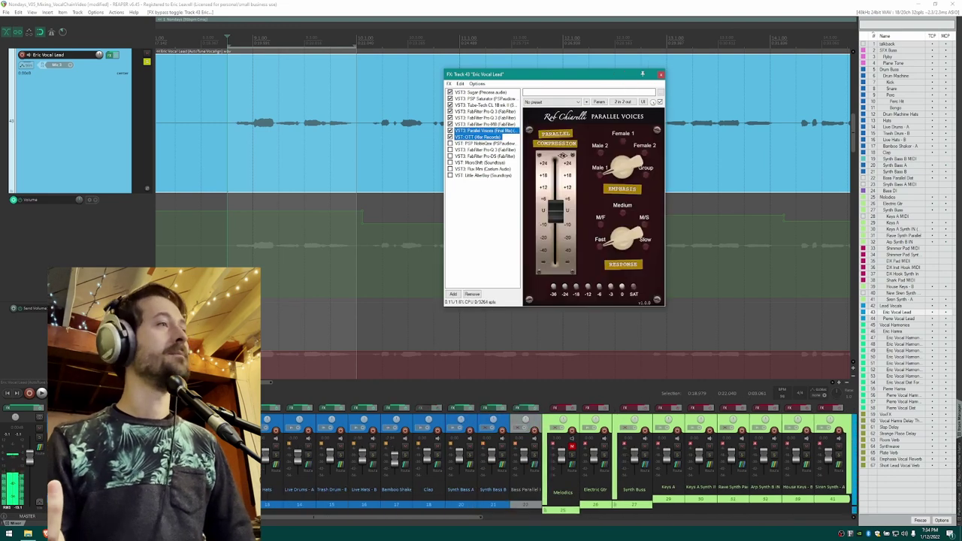
left_click(209, 37)
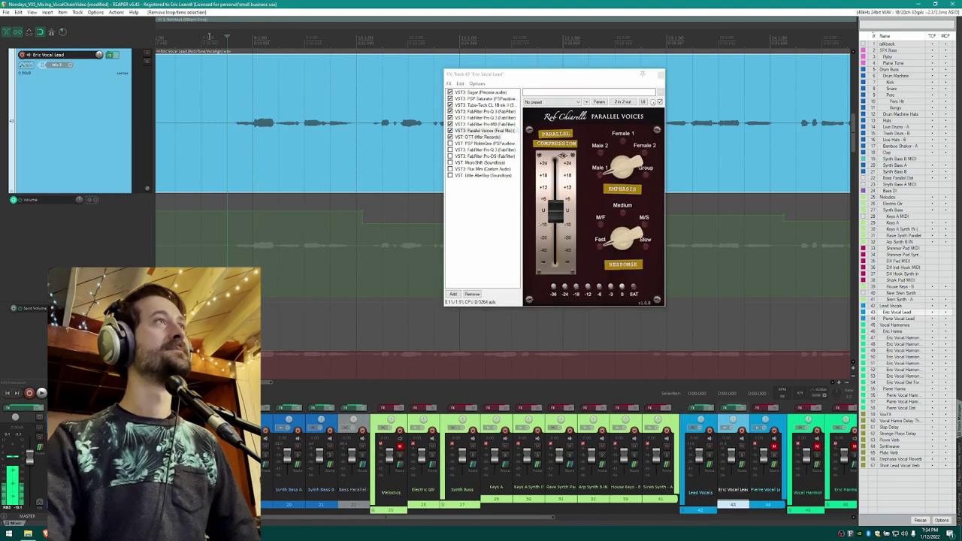
key("space")
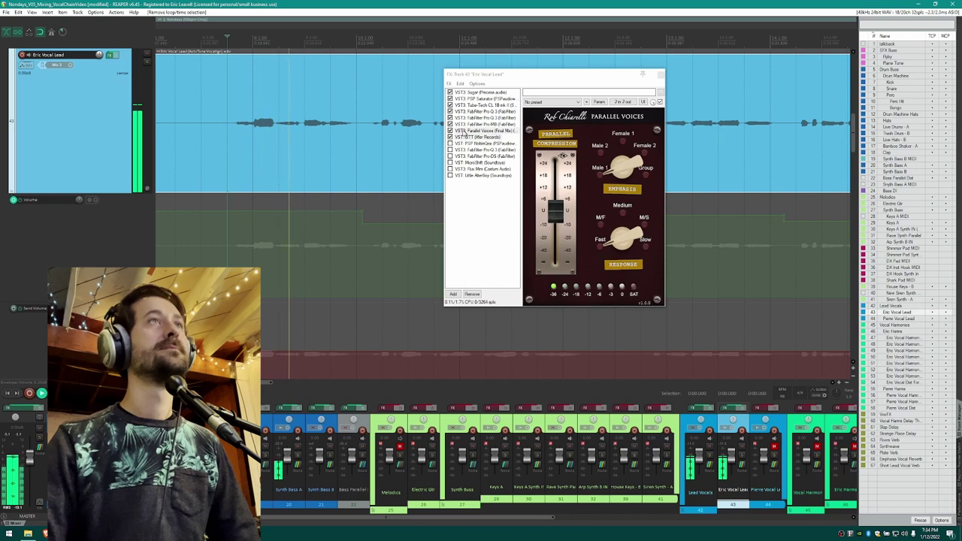
Select Parallel Voices and OTT together and toggle their bypass on and off to compare them while the mix plays.
left_click(462, 142)
key("Up")
key("Up")
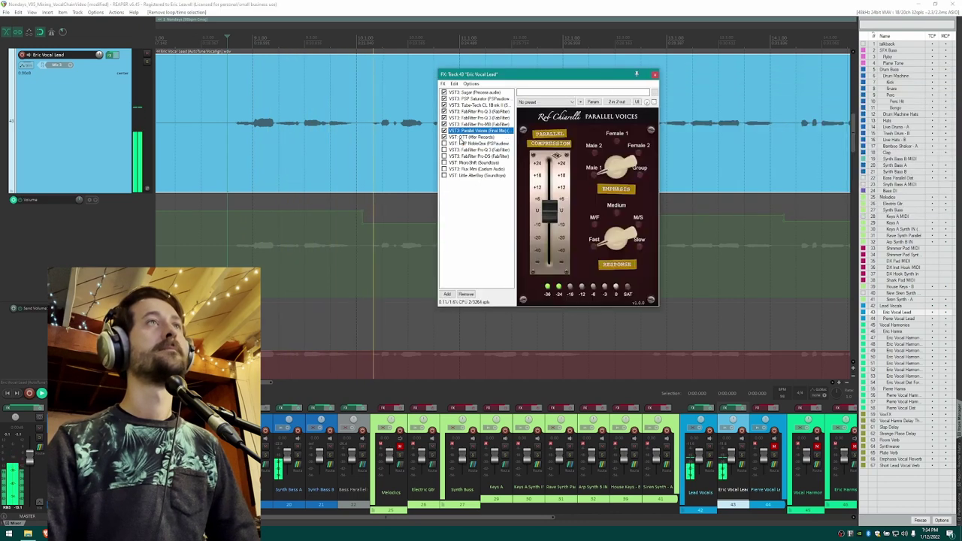
left_click(456, 138, "shift")
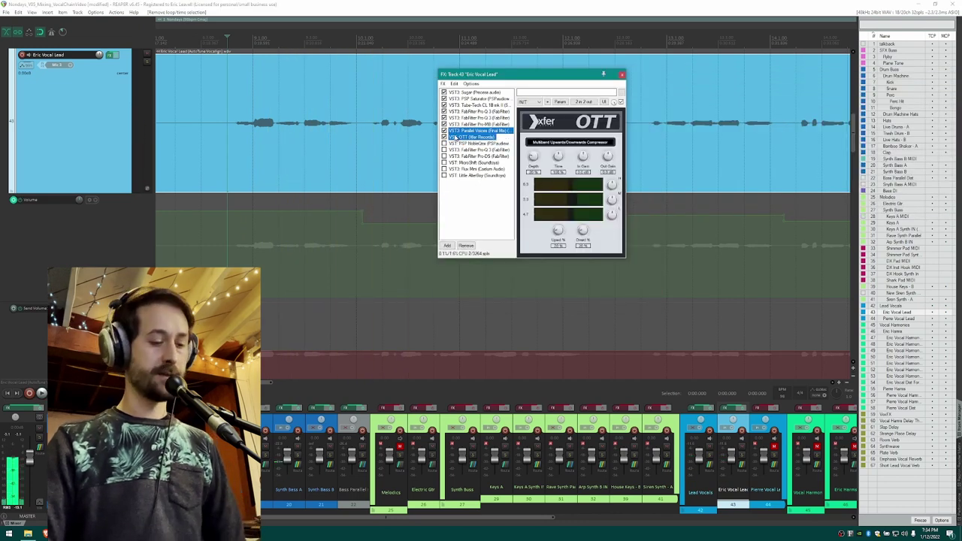
key("ctrl+b")
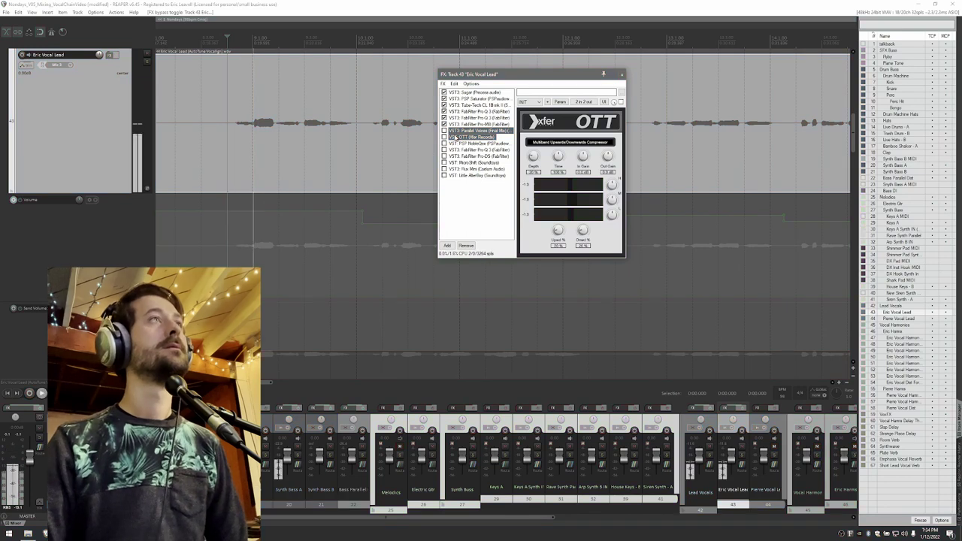
key("ctrl+b")
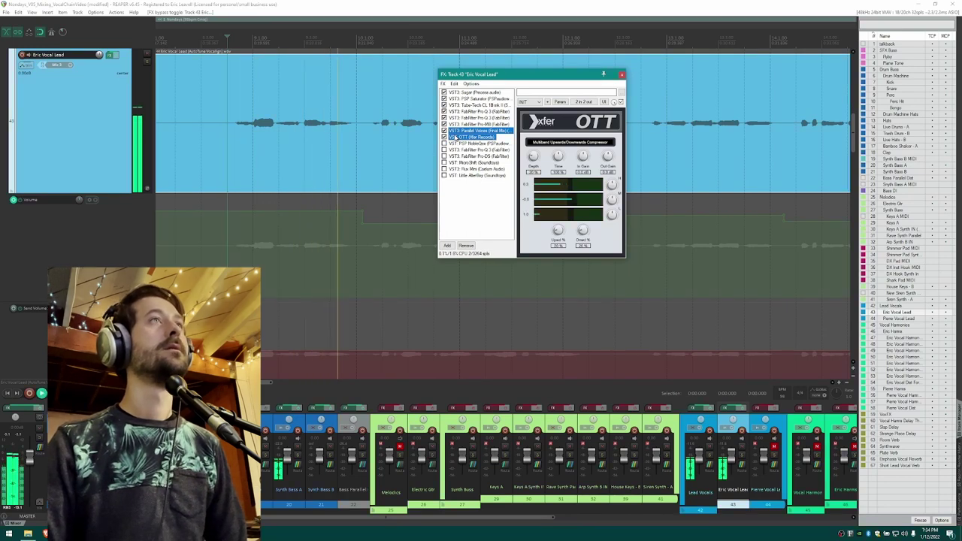
key("space")
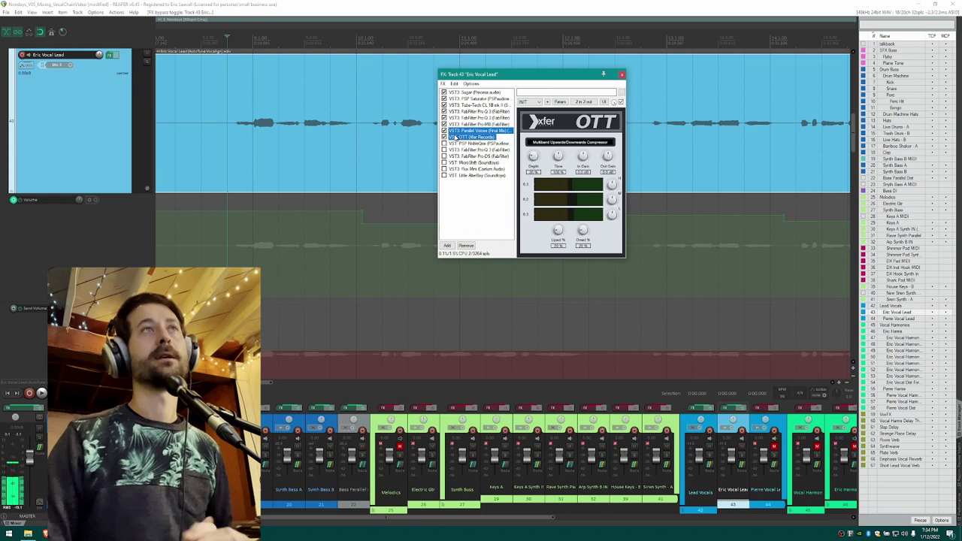
Show PSP NobleQex from track 43's effects chain, try the switch in its output section and enable the plugin.
left_click(454, 143)
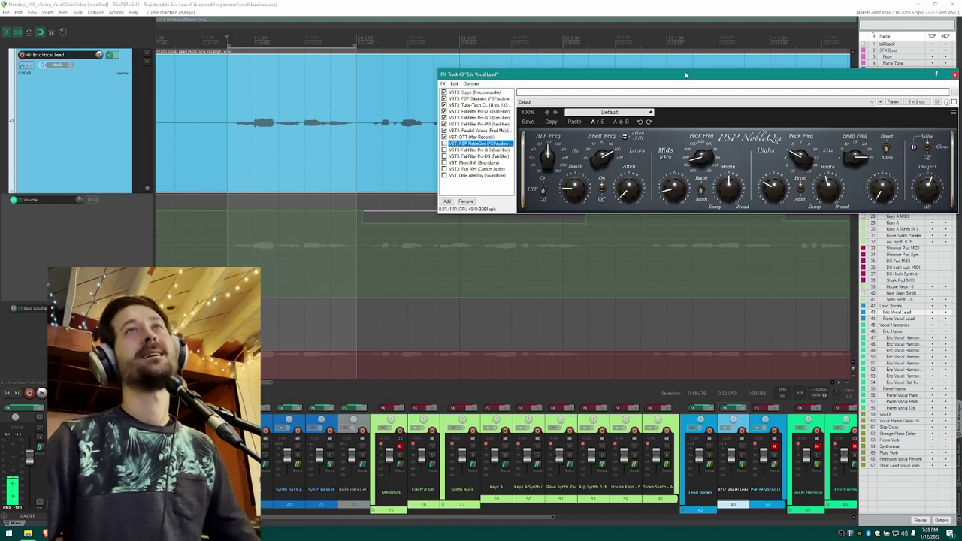
left_click(914, 147)
left_click(913, 148)
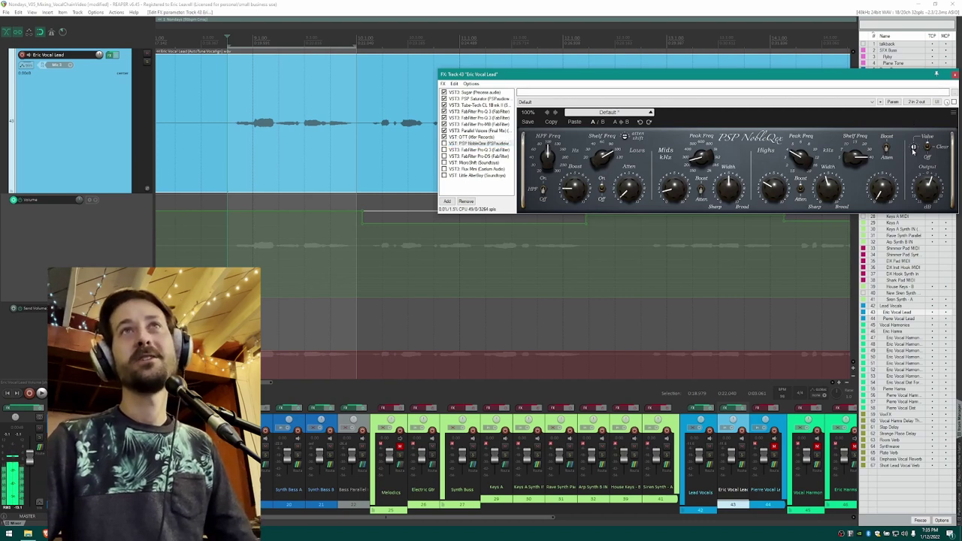
left_click(912, 148)
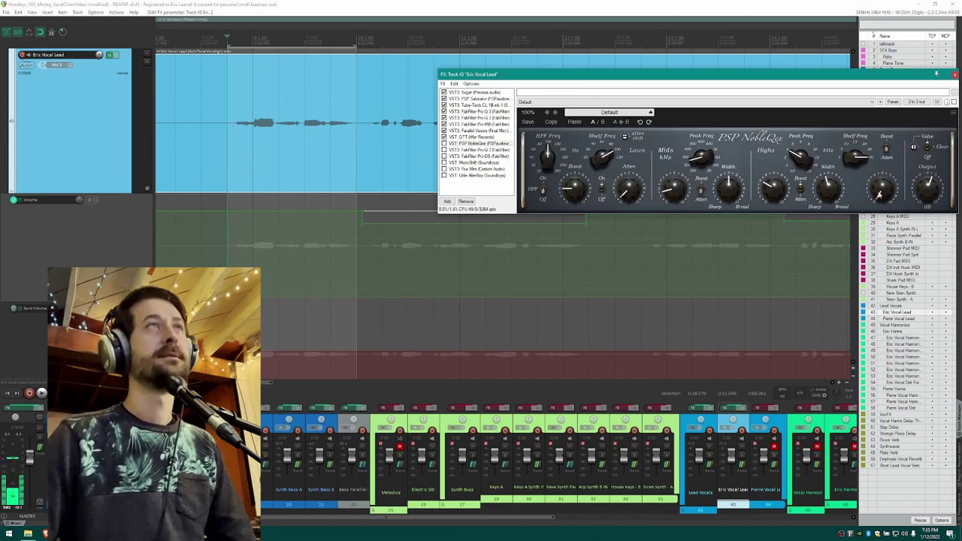
left_click(953, 102)
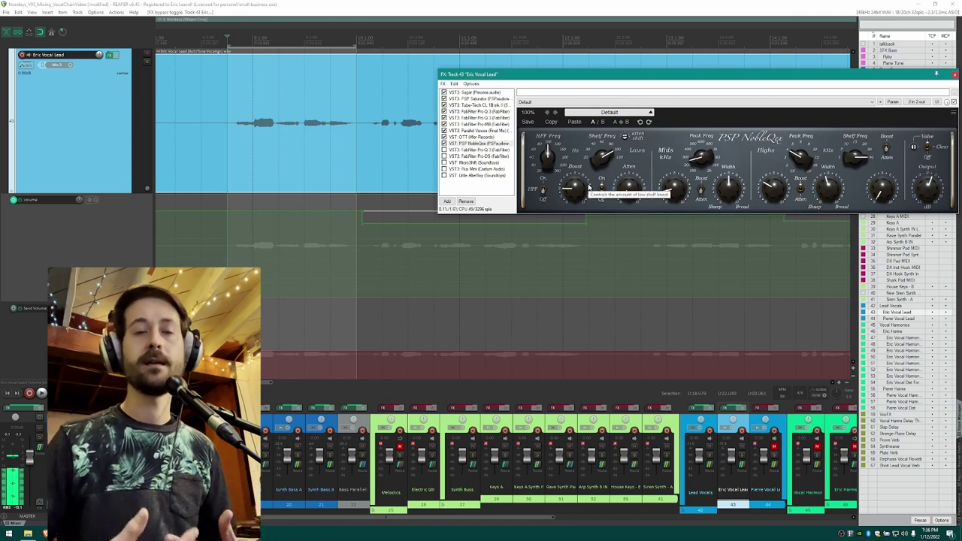
Adjust the Highs peak boost of PSP NobleQex, audition the looped phrase and reposition the effects window.
left_click_drag(772, 185, 773, 188)
key("space")
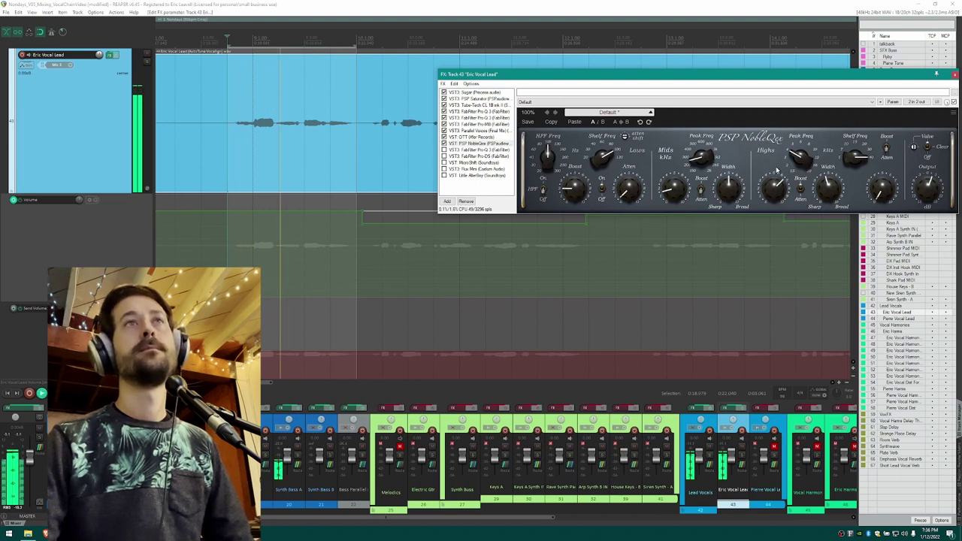
key("space")
left_click_drag(496, 74, 397, 70)
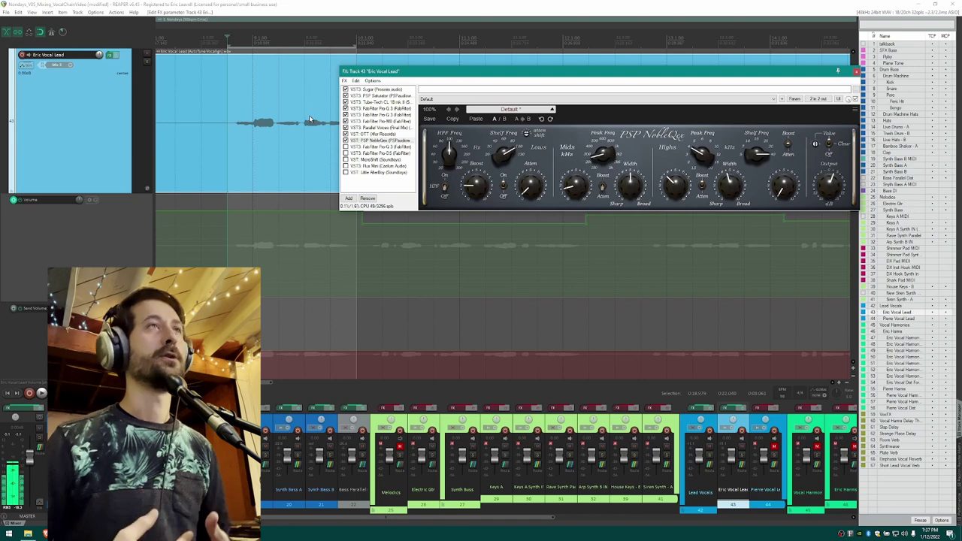
Show the Pro-Q 3 that follows PSP NobleQex in track 43's chain, enable it and save the project.
key("Down")
left_click(399, 12)
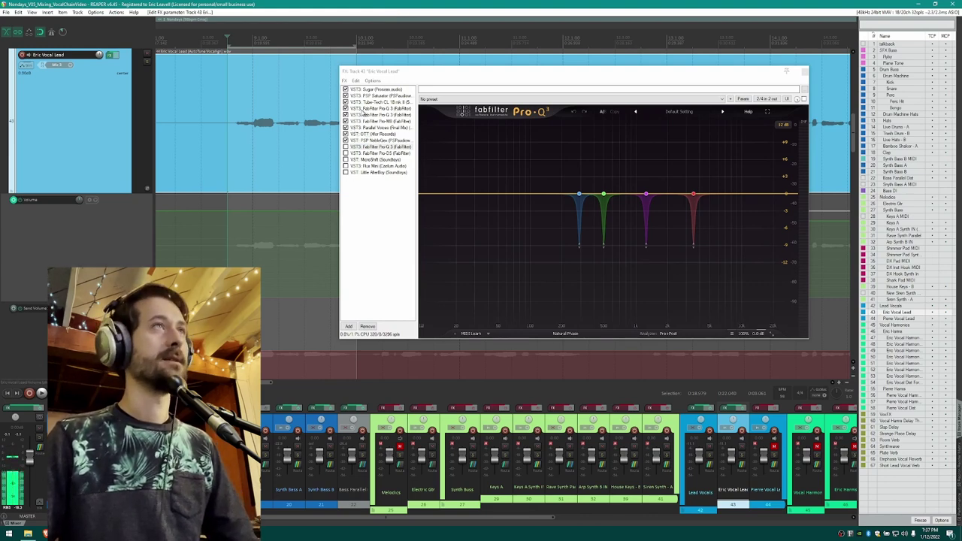
left_click(344, 152)
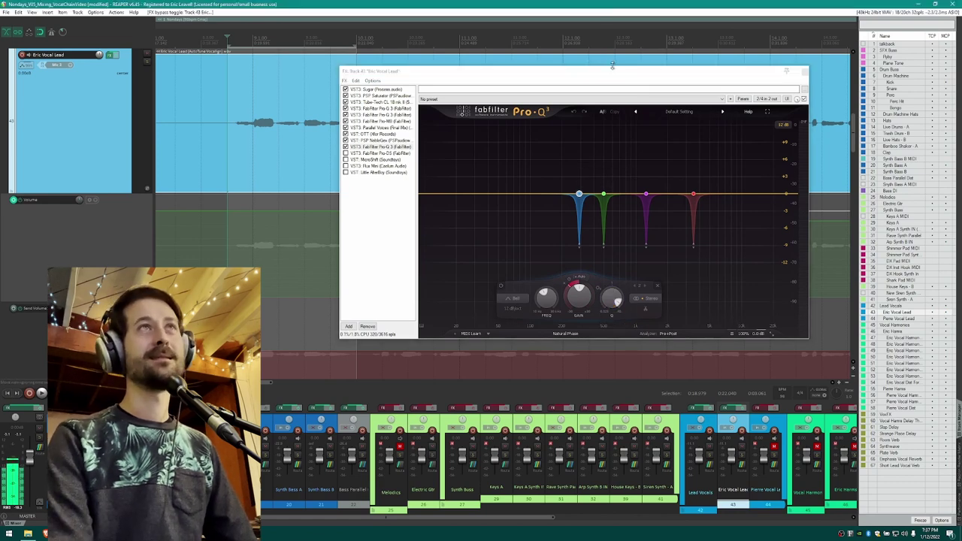
key("ctrl+s")
key("Escape")
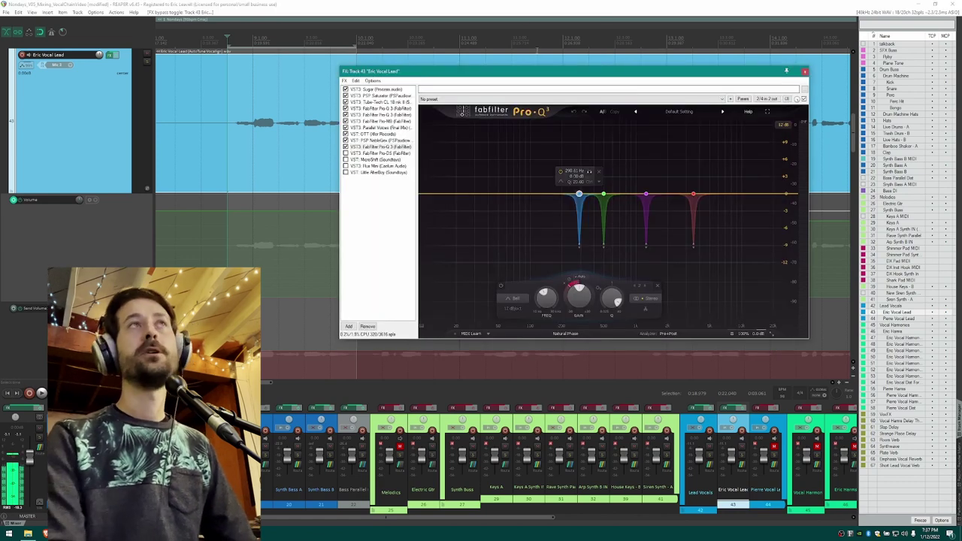
left_click(508, 11)
left_click(537, 70)
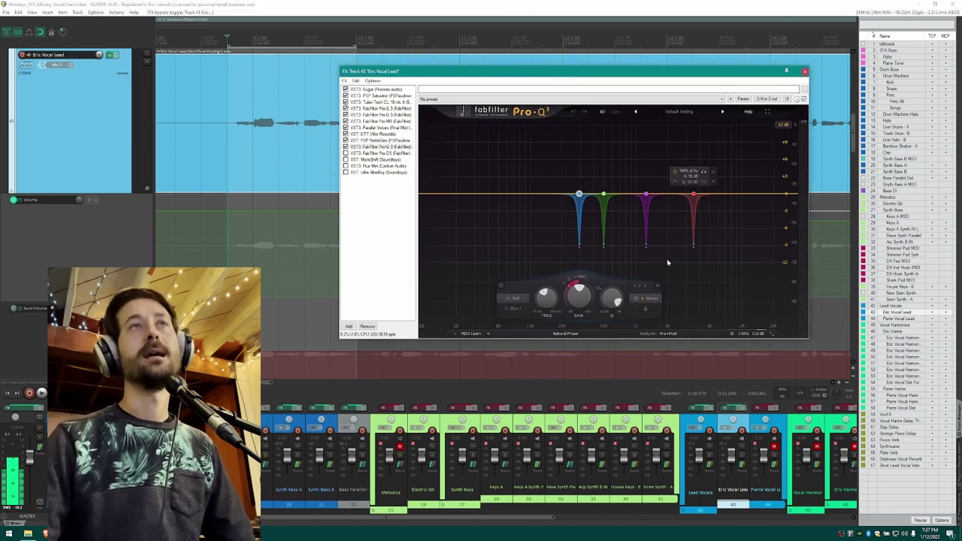
Audition the looped phrase through this Pro-Q 3, soloing its lowest and second-lowest dynamic bands in turn.
key("space")
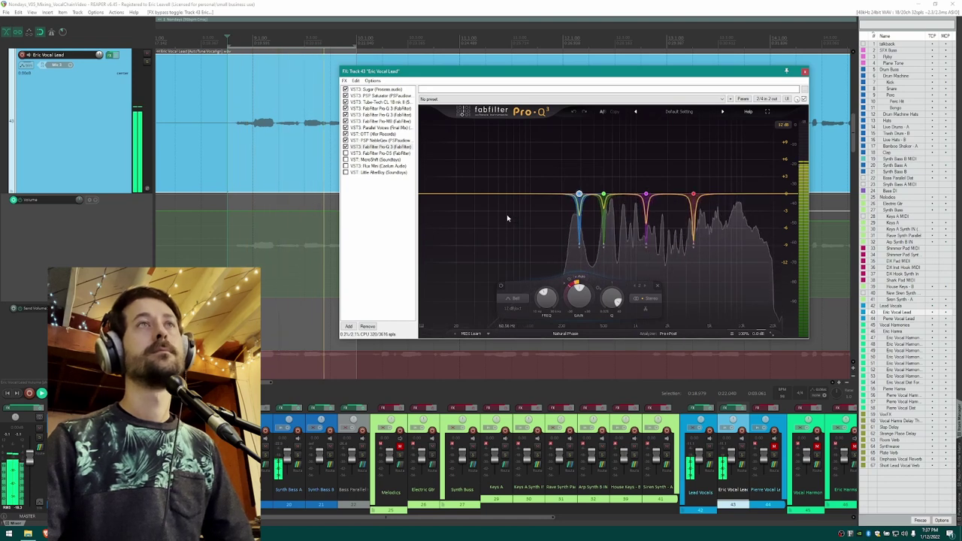
key("space")
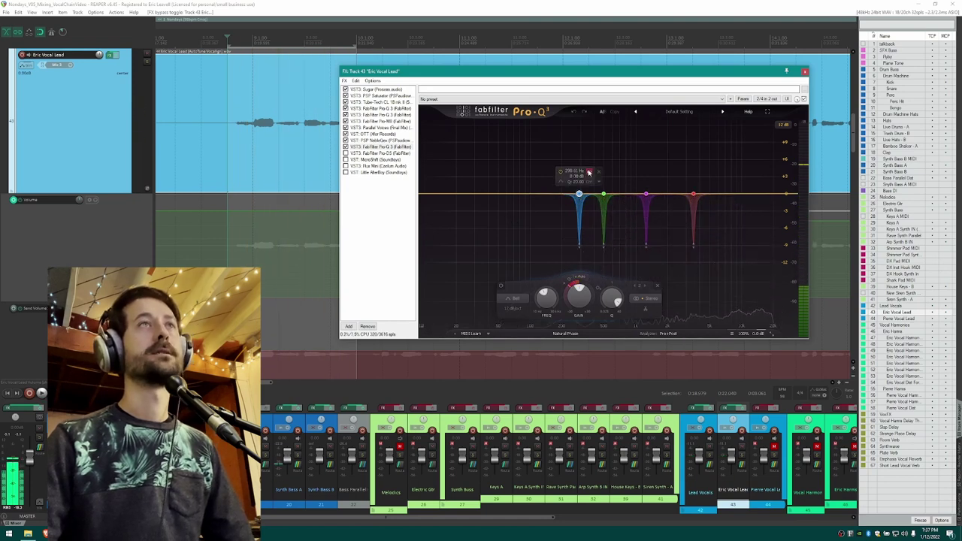
left_click(590, 172)
key("space")
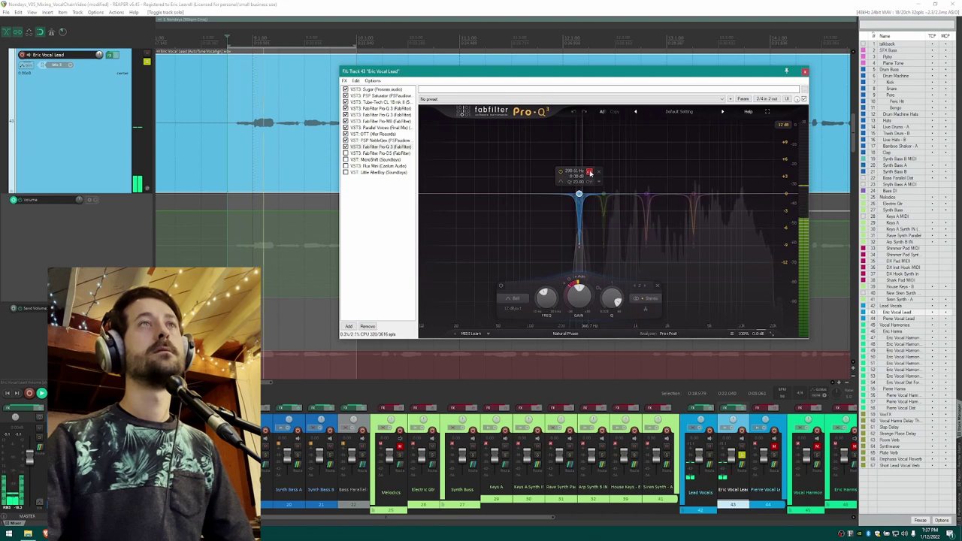
left_click_drag(589, 172, 598, 178)
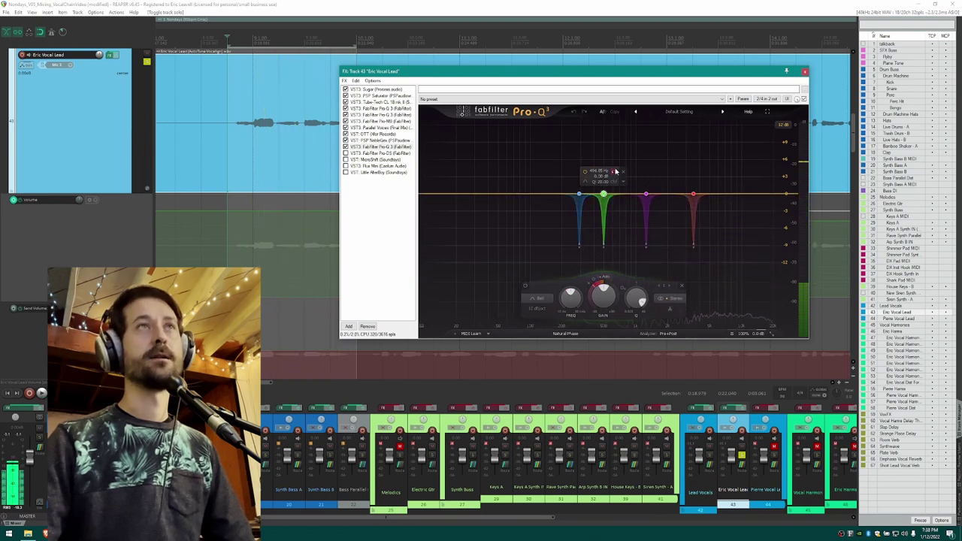
left_click_drag(613, 172, 613, 172)
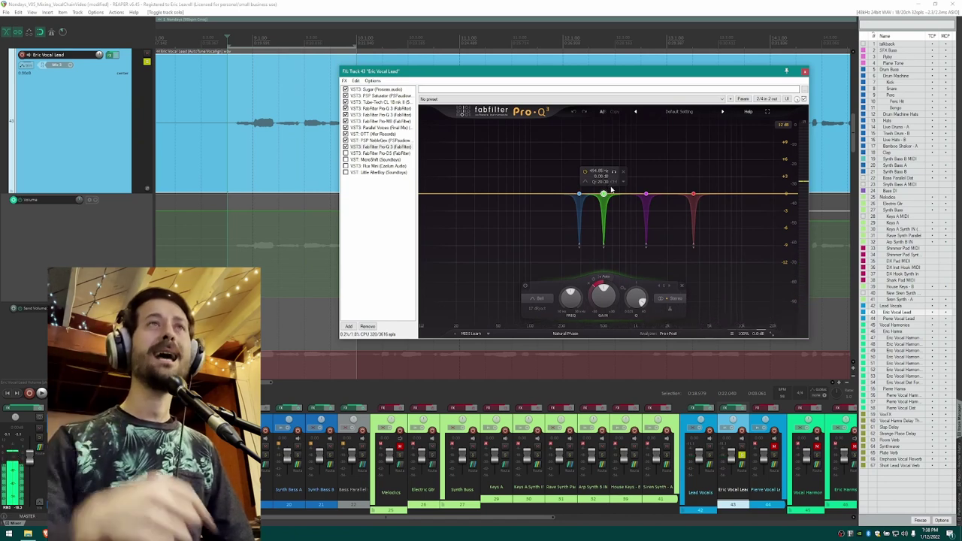
Solo the third and fourth dynamic bands of Pro-Q 3 in turn and listen to the looped phrase.
mouse_move(658, 176)
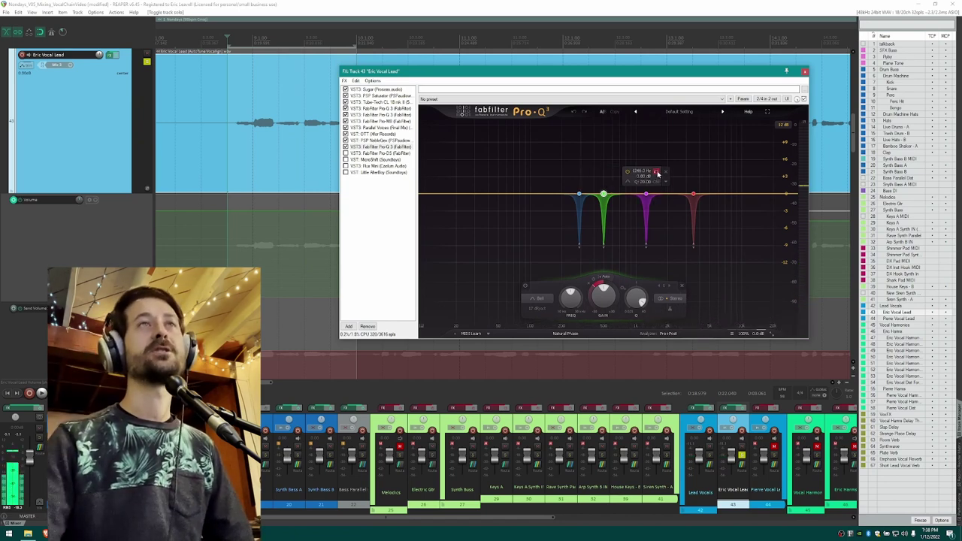
key("space")
left_click_drag(656, 173, 704, 173)
mouse_move(706, 175)
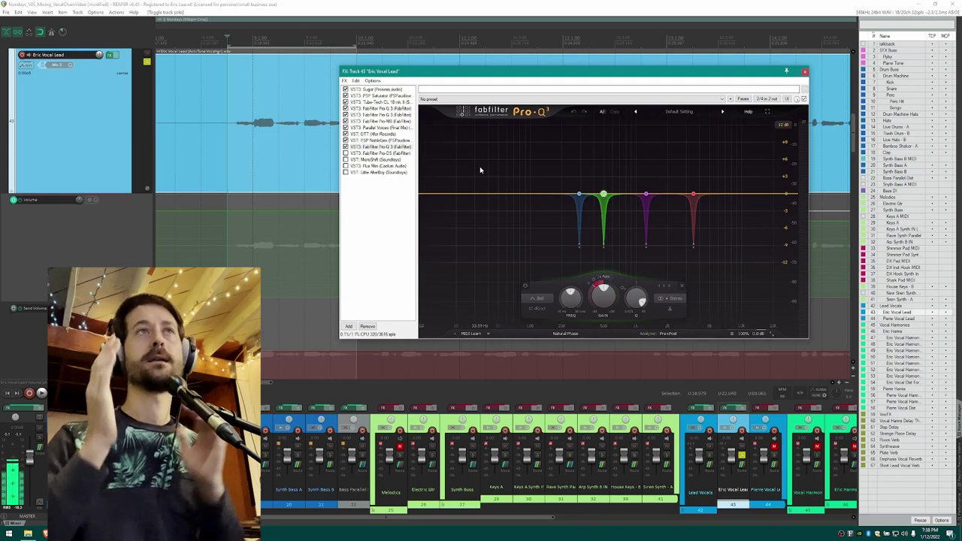
Toggle the bypass of the dynamic Pro-Q 3 while auditioning the looped phrase to compare it in and out.
left_click(344, 147)
key("space")
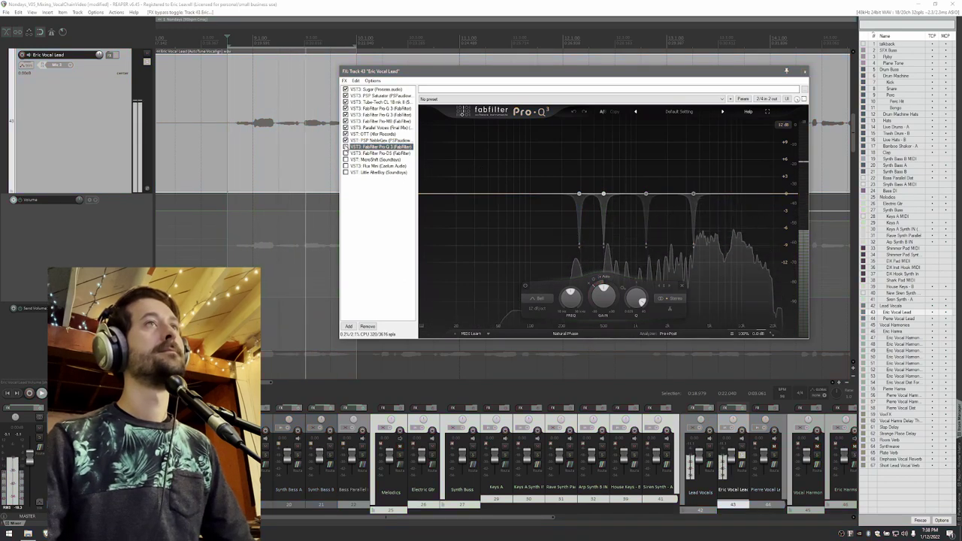
key("space")
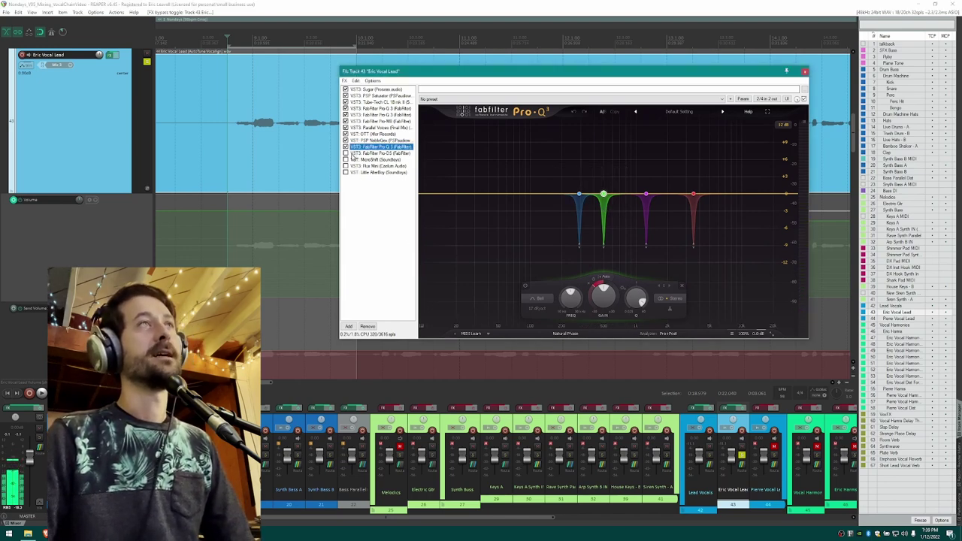
Enable Pro-DS after the Pro-Q 3 in track 43's chain and highlight the three remaining plugins, MicroShift through Little AlterBoy.
left_click(351, 153)
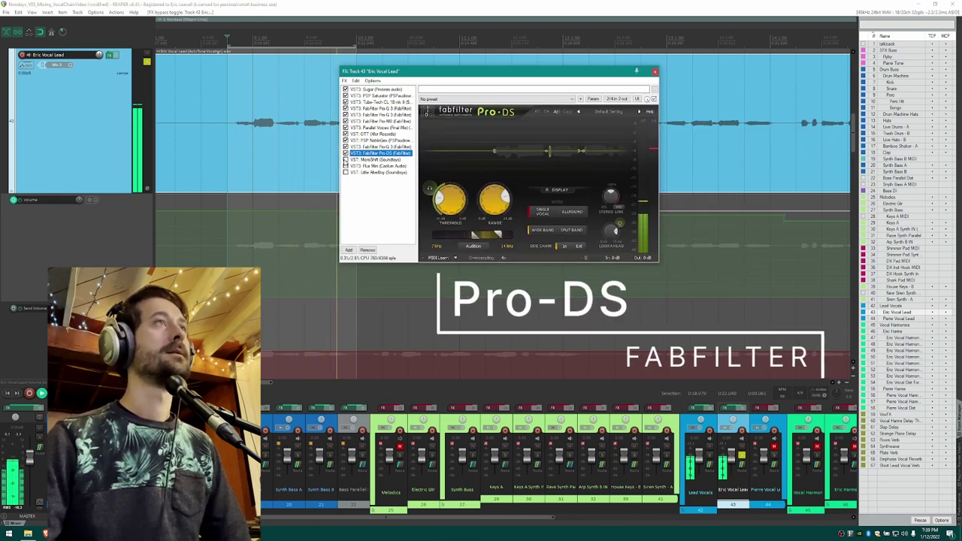
left_click(376, 159)
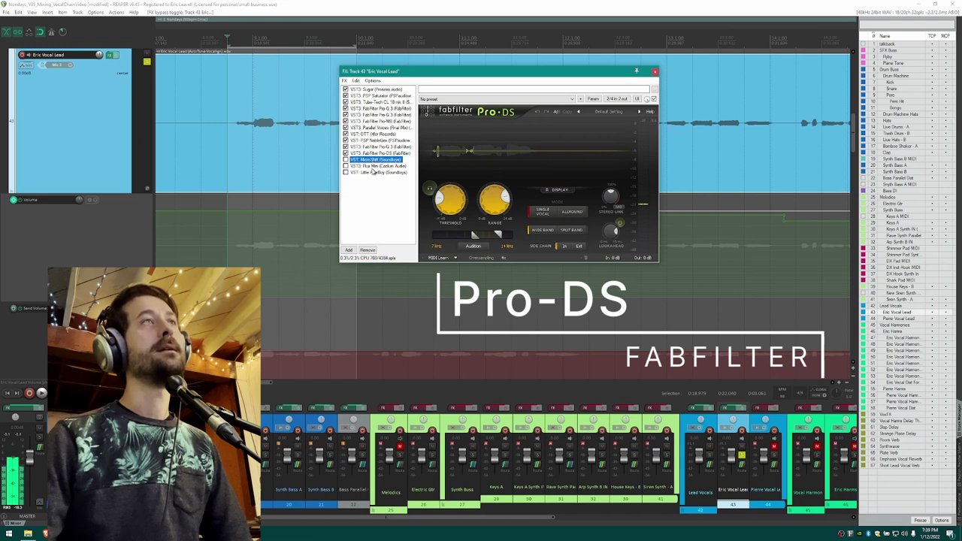
left_click(373, 172, "shift")
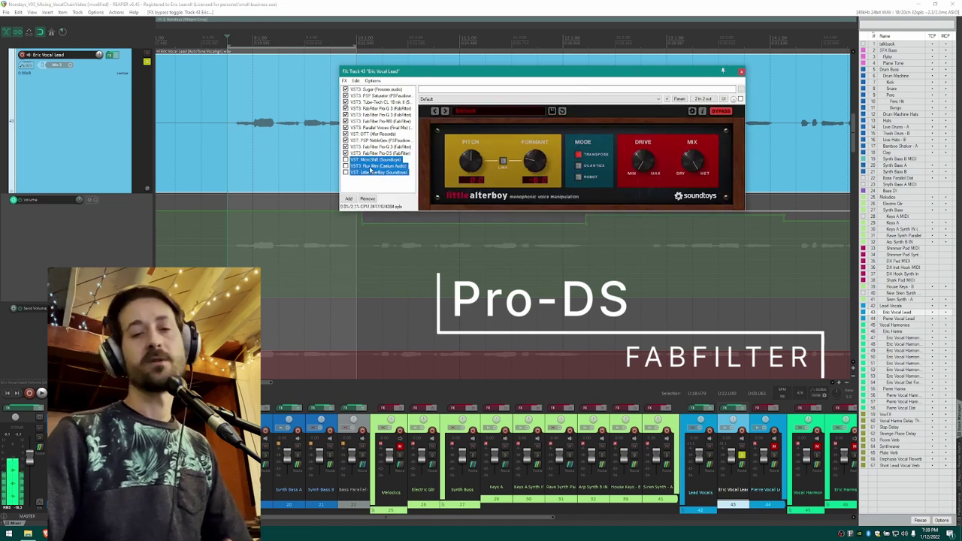
Enable MicroShift in track 43's chain, move the effects window aside and audition the vocal with the loop selection removed.
left_click(376, 160)
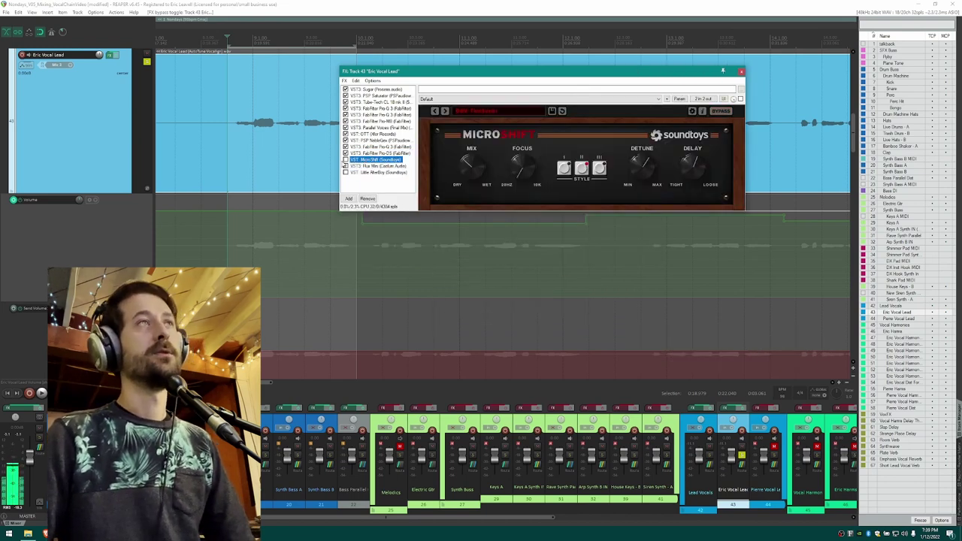
left_click_drag(425, 75, 607, 85)
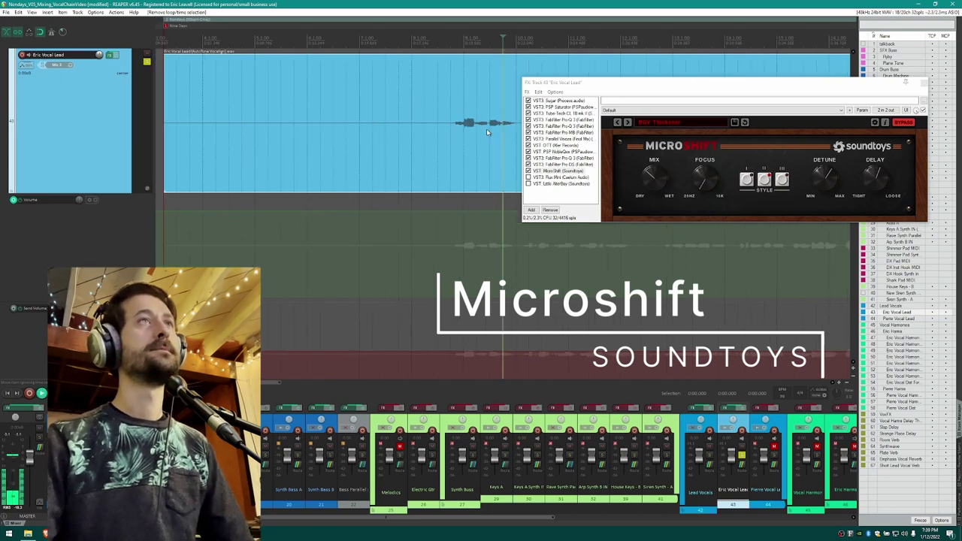
scroll(278, 141, "down", 3)
key("space")
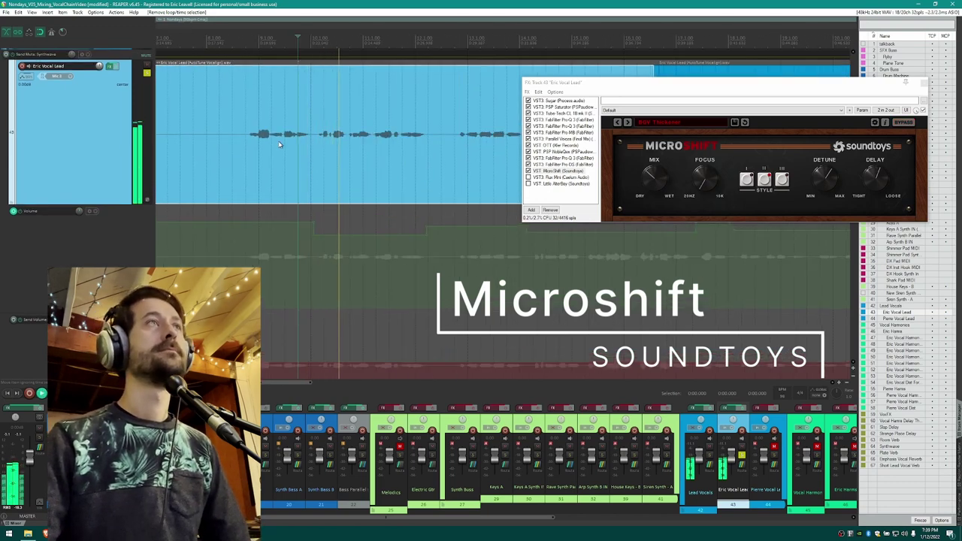
key("space")
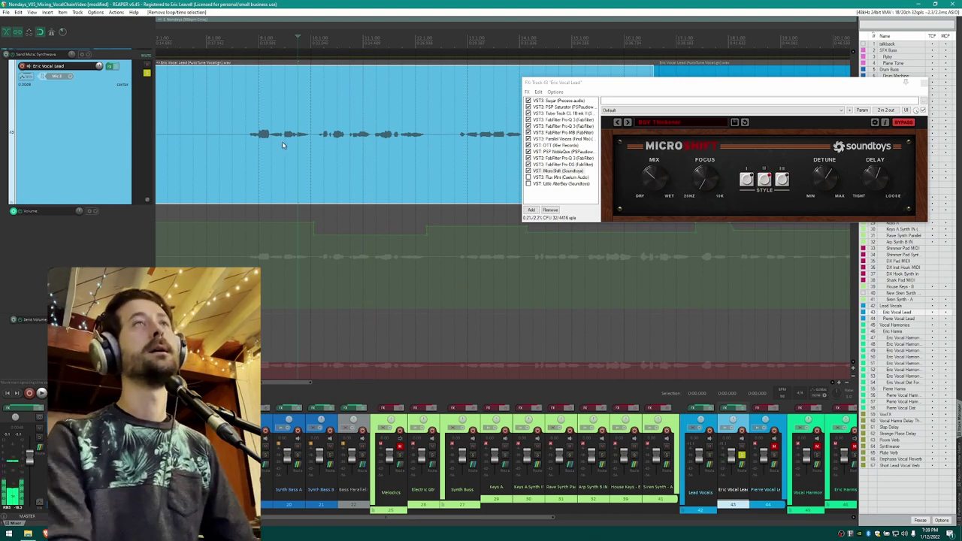
Show the settings of Flux Mini and Little AlterBoy in track 43's chain, leaving both bypassed, and close the effects window.
left_click(541, 178)
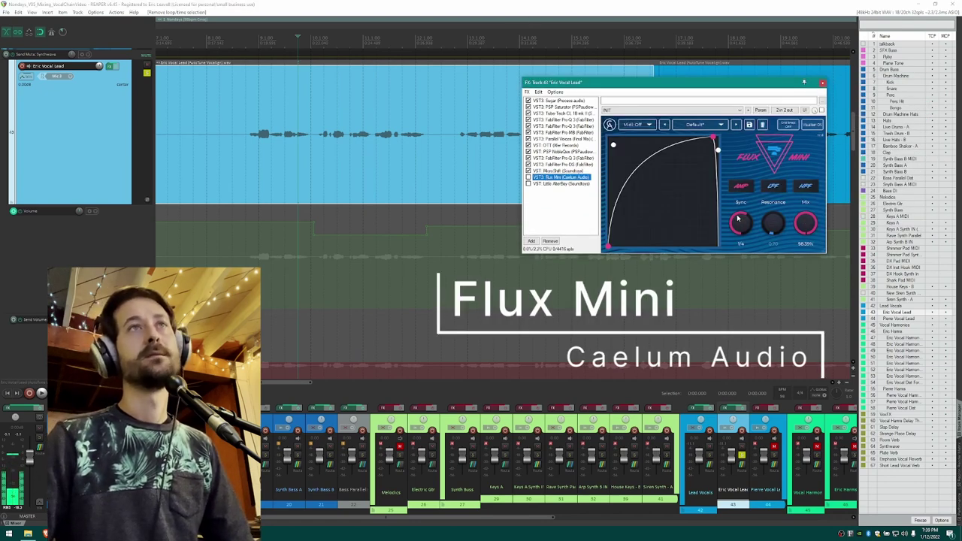
left_click(538, 183)
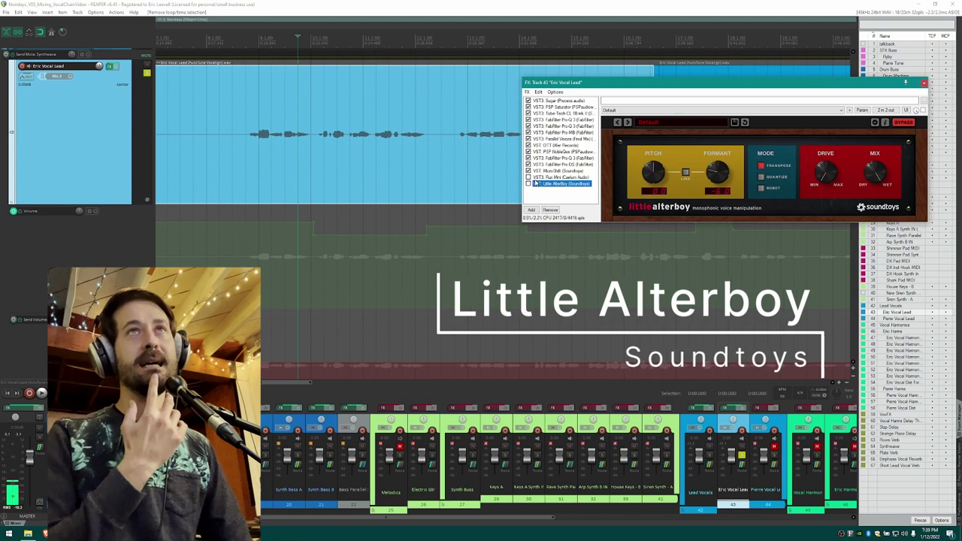
key("Escape")
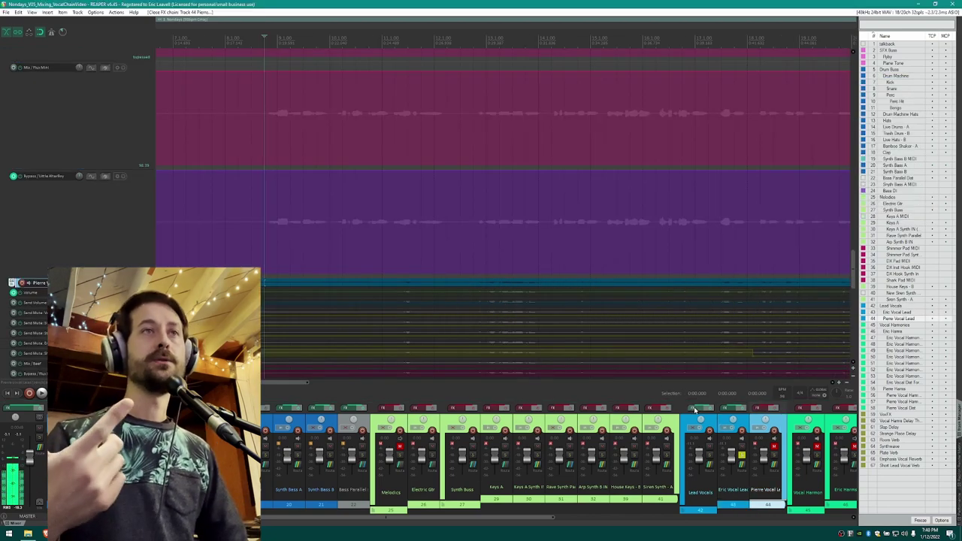
Open the effects chain of the Lead Vocals folder track and enable soothe2.
mouse_move(695, 409)
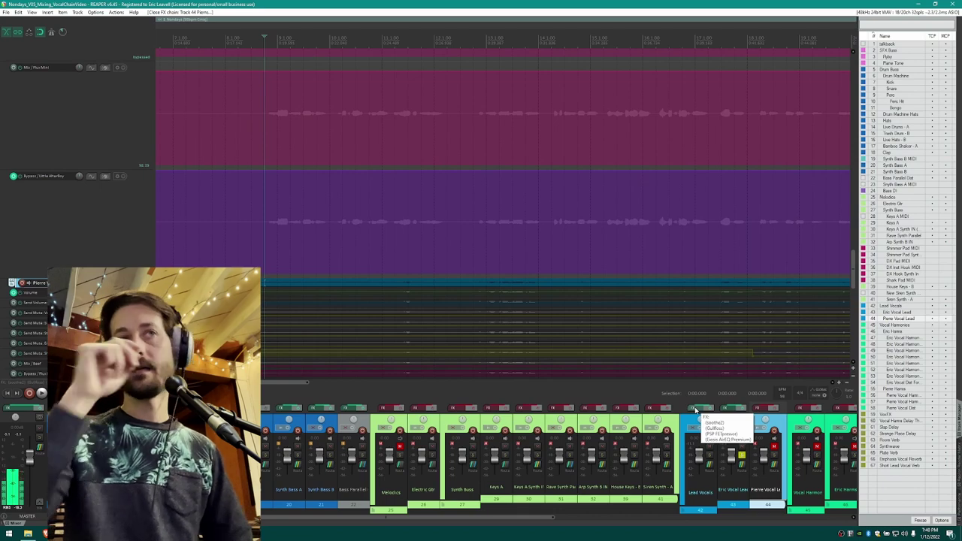
left_click(695, 409)
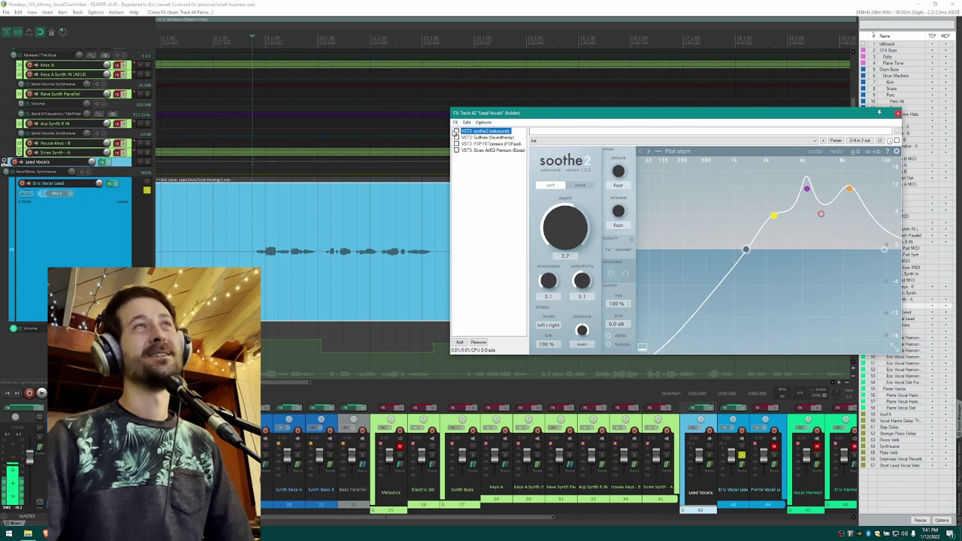
left_click(456, 133)
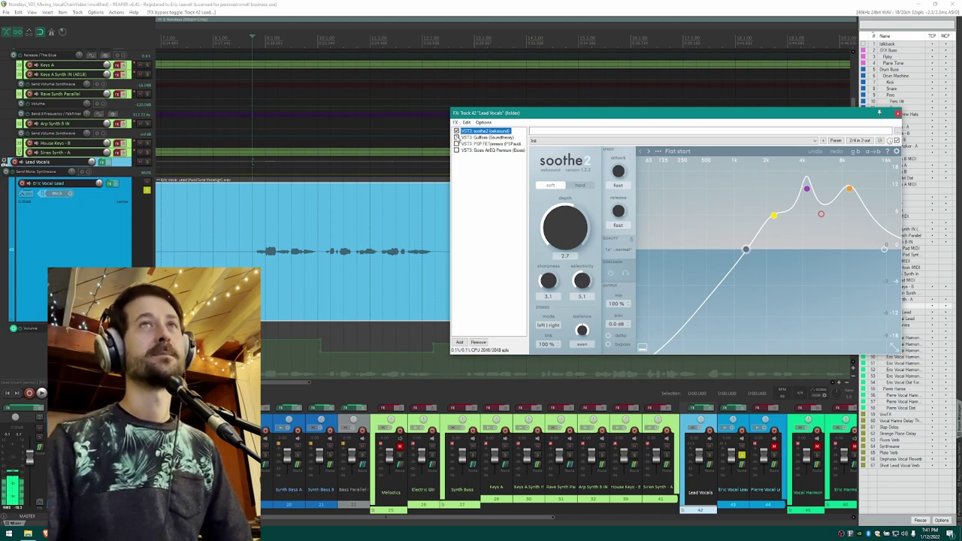
Examine the purple and yellow sensitivity bands of soothe2 and audition the looped phrase.
left_click(807, 189)
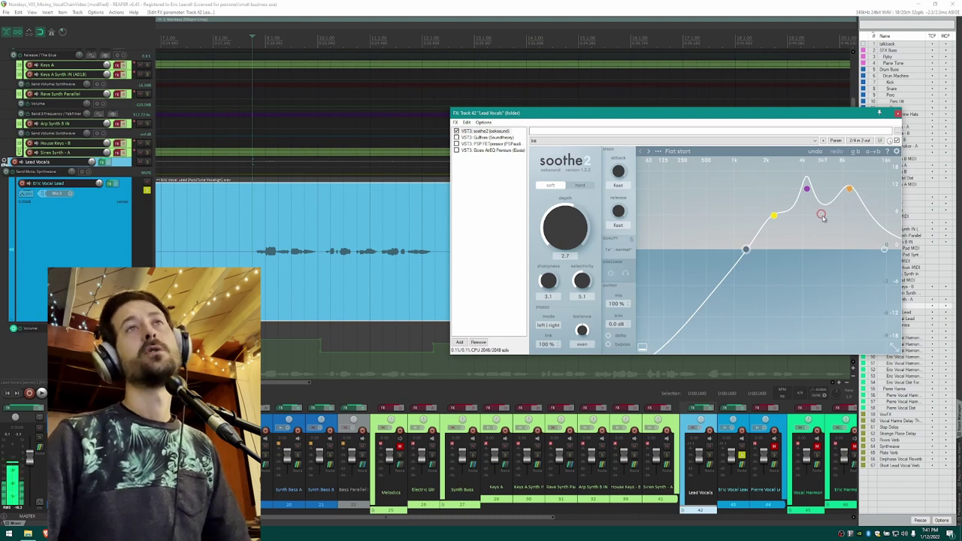
left_click(773, 218)
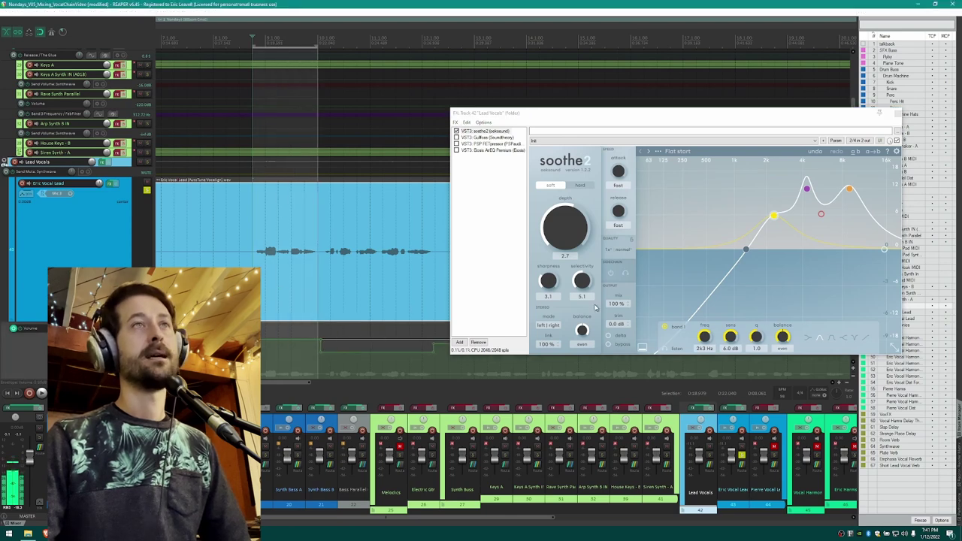
key("space")
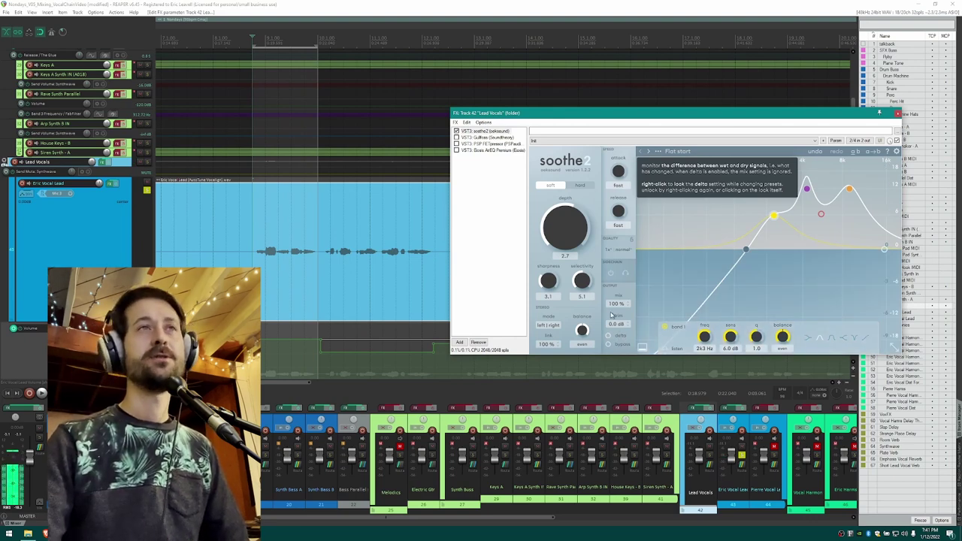
Set the soothe2 mix to 90 % while auditioning the looped phrase.
left_click_drag(610, 306, 610, 311)
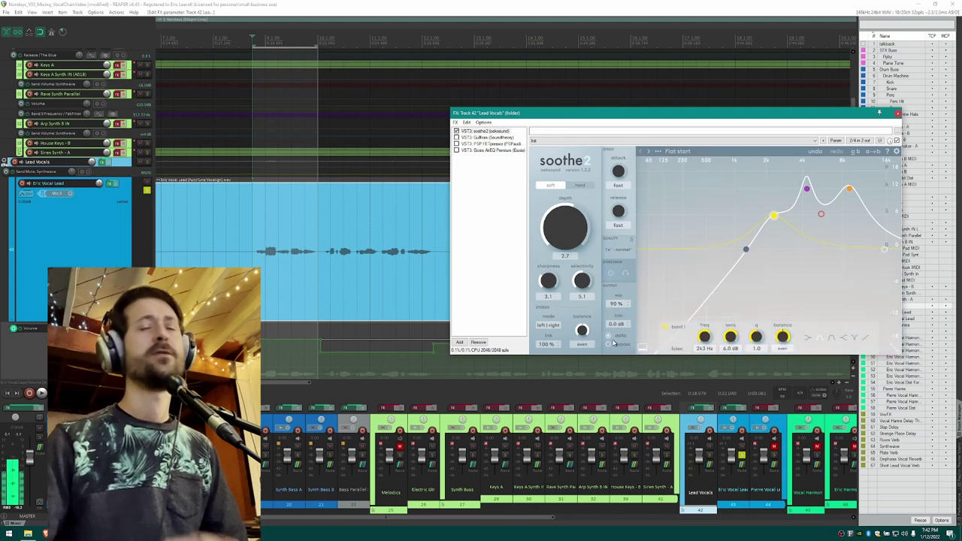
key("space")
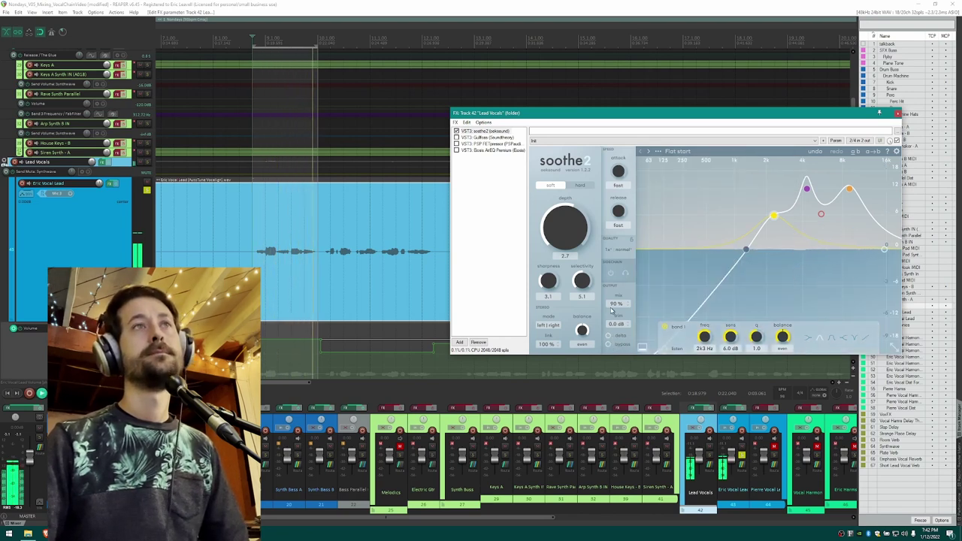
left_click_drag(616, 304, 616, 235)
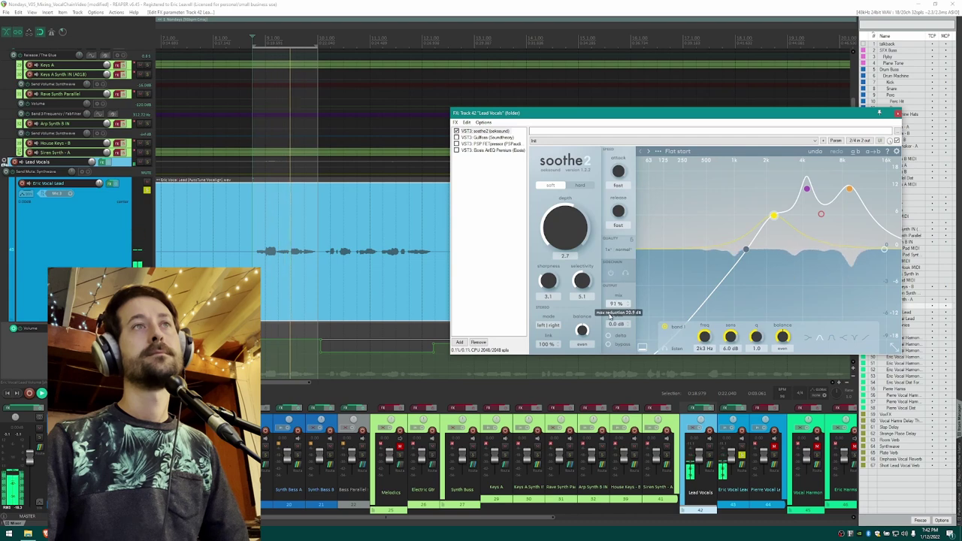
left_click_drag(609, 312, 610, 316)
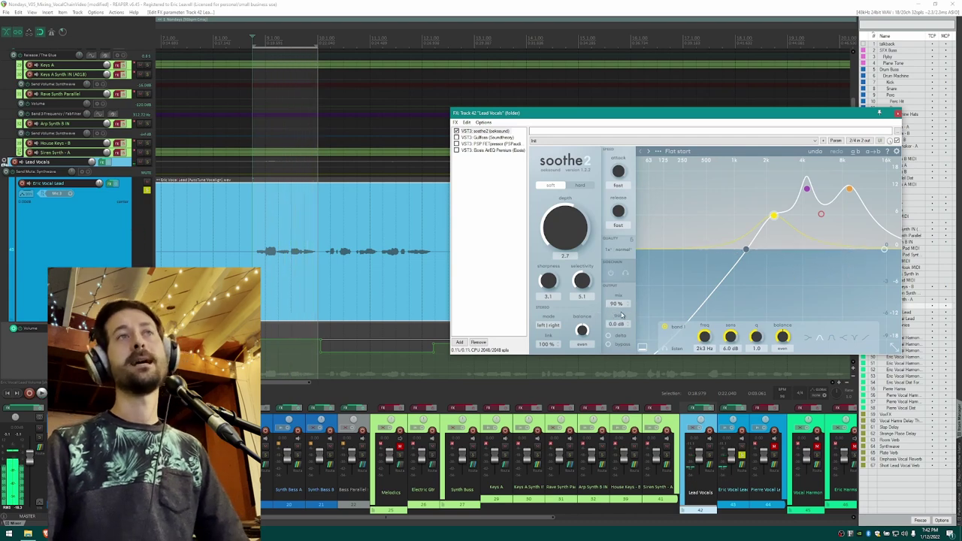
left_click(586, 27)
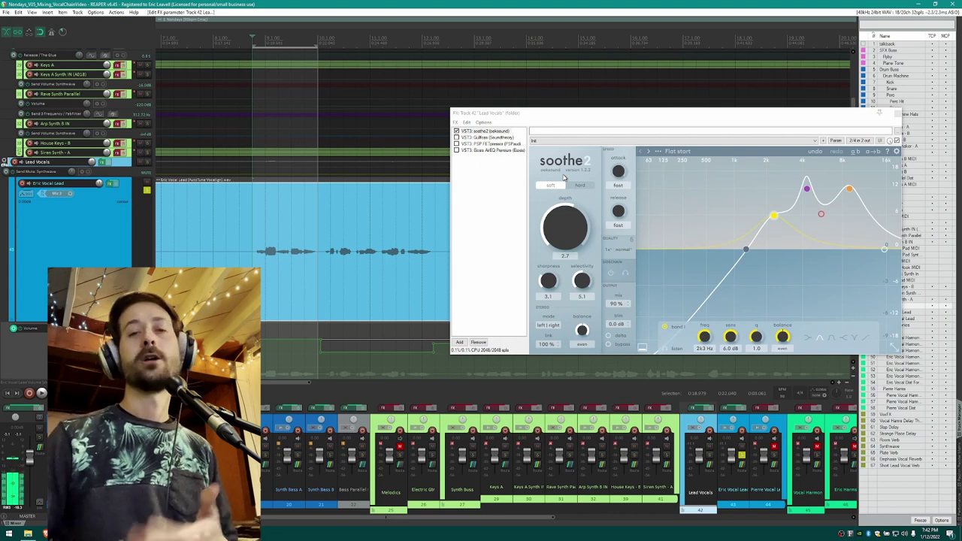
Enable Gullfoss after soothe2 in the Lead Vocals chain and adjust its Brighten parameter.
left_click(456, 137)
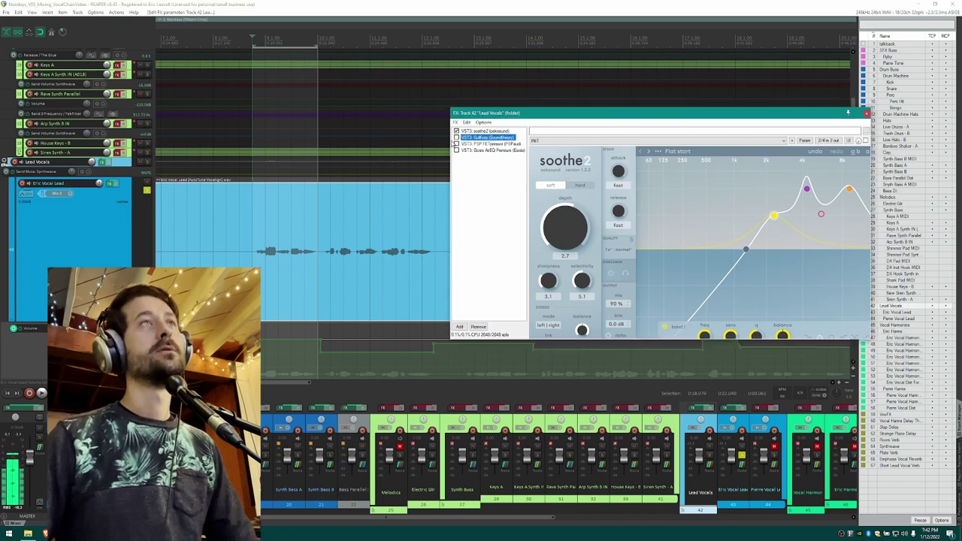
left_click(522, 13)
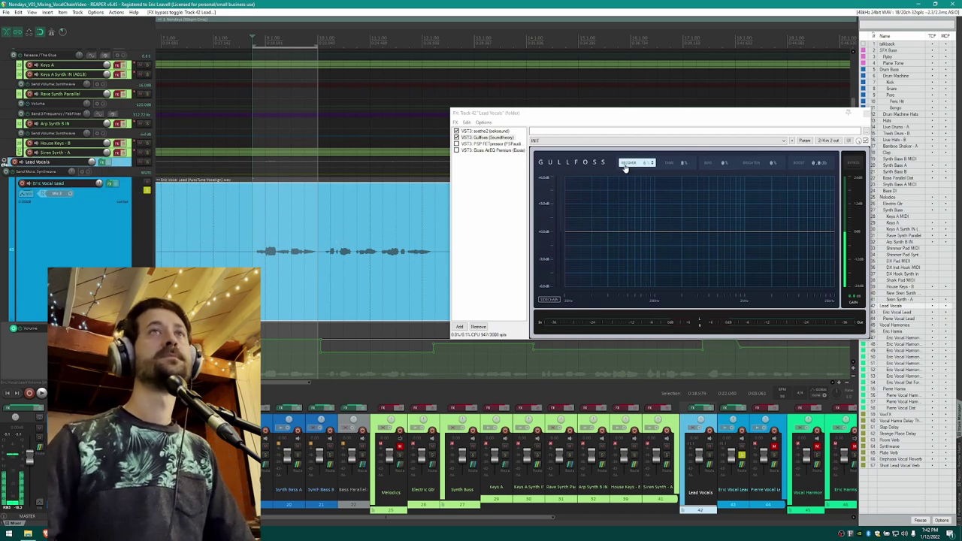
left_click_drag(759, 162, 764, 298)
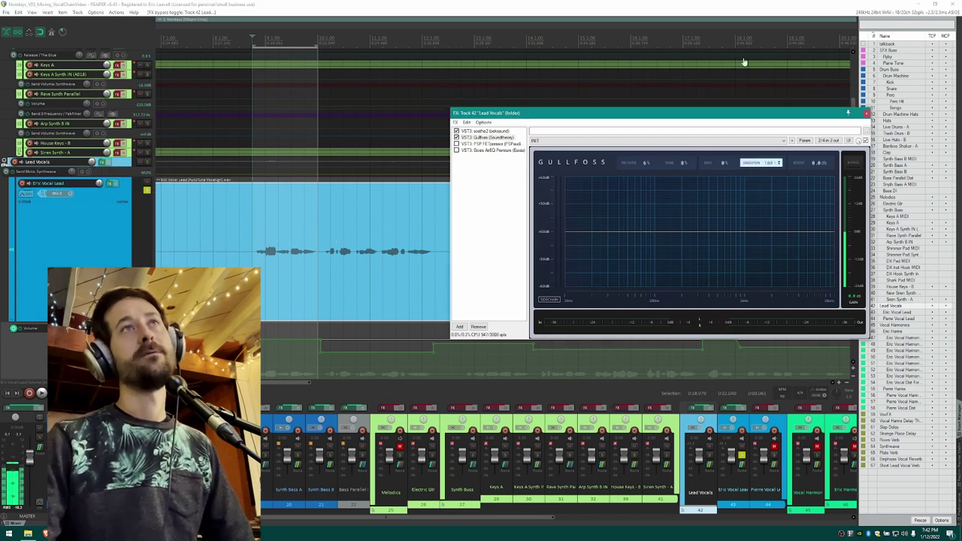
left_click_drag(759, 180, 757, 170)
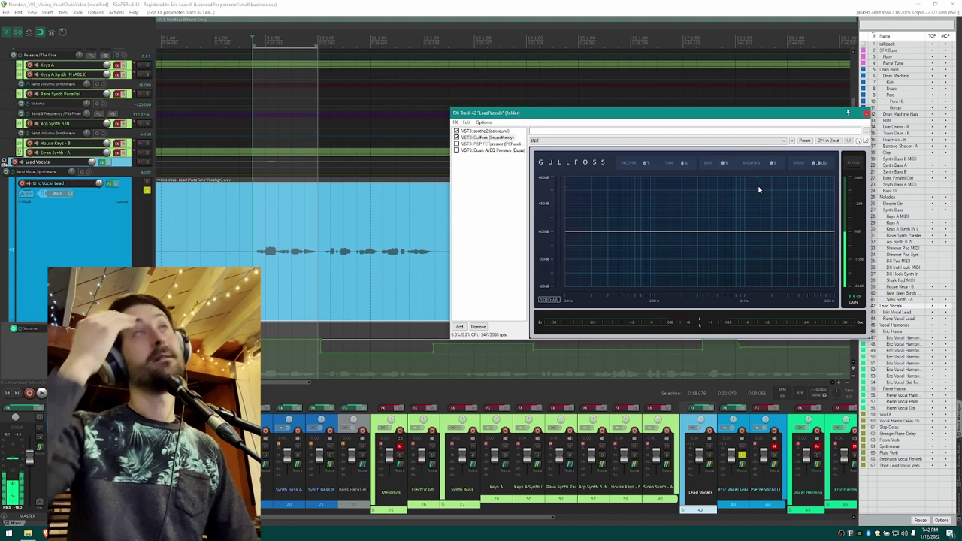
Play the looped phrase and repeatedly toggle Gullfoss's own bypass to compare the processed and unprocessed vocal.
key("space")
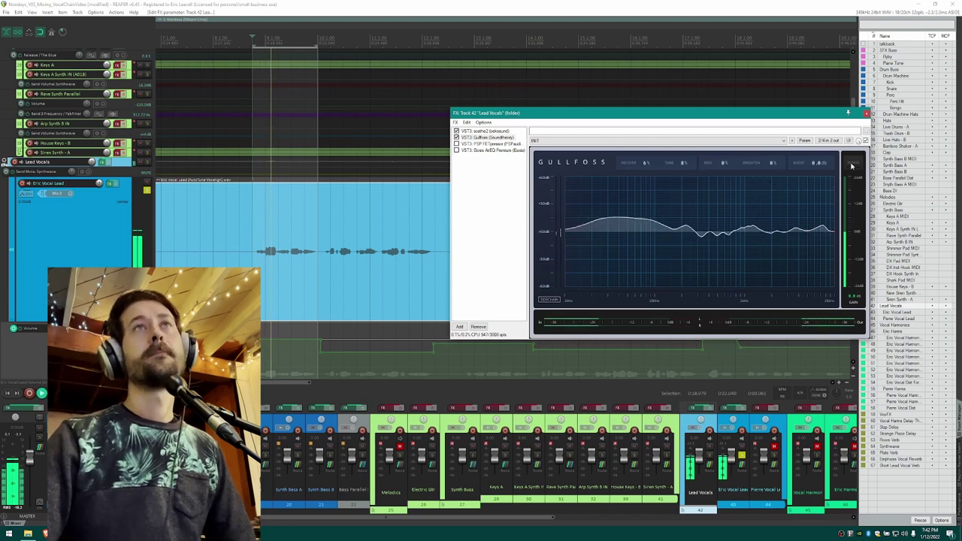
left_click(852, 164)
left_click(852, 164)
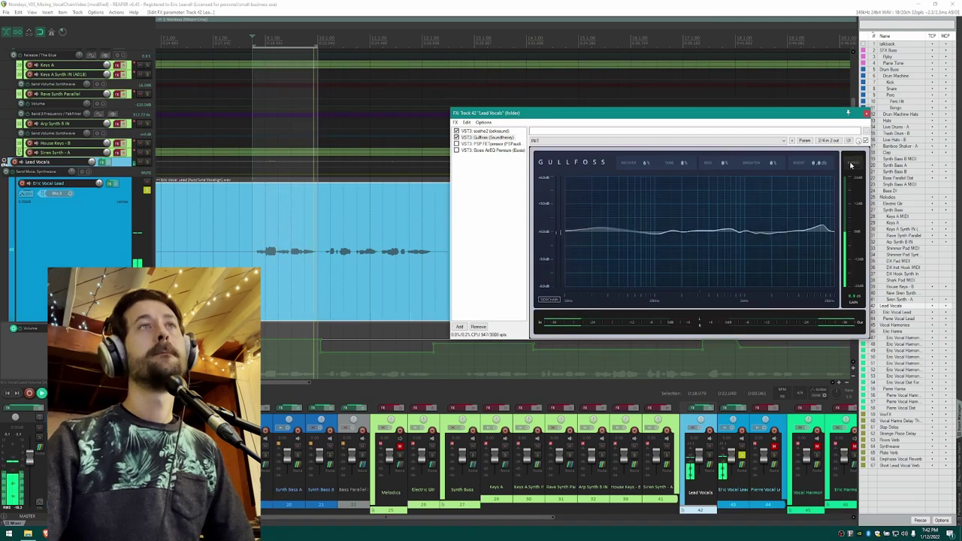
left_click(851, 164)
left_click(851, 163)
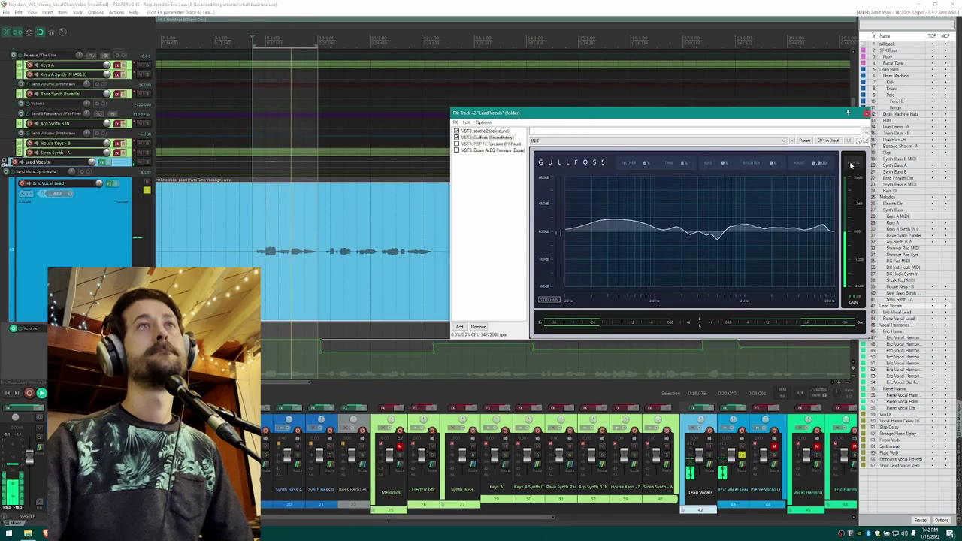
key("space")
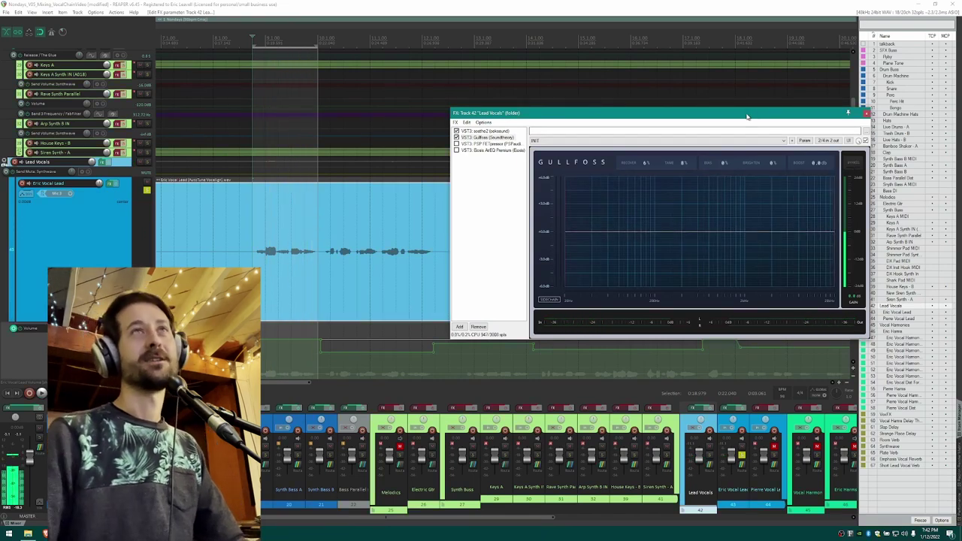
left_click(686, 13)
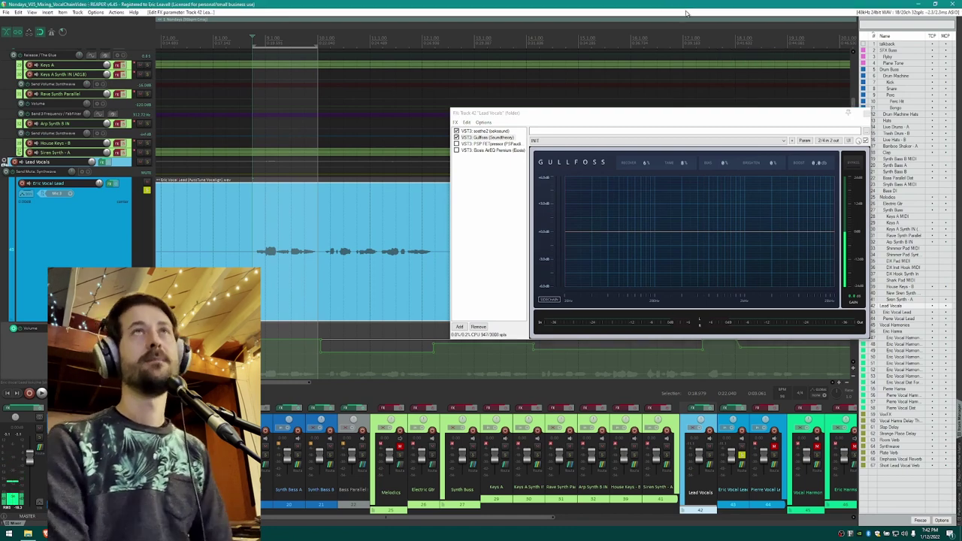
Enable PSP FETpressor and Eiosis AirEQ Premium in the Lead Vocals chain and adjust AirEQ's Air band.
left_click(457, 144)
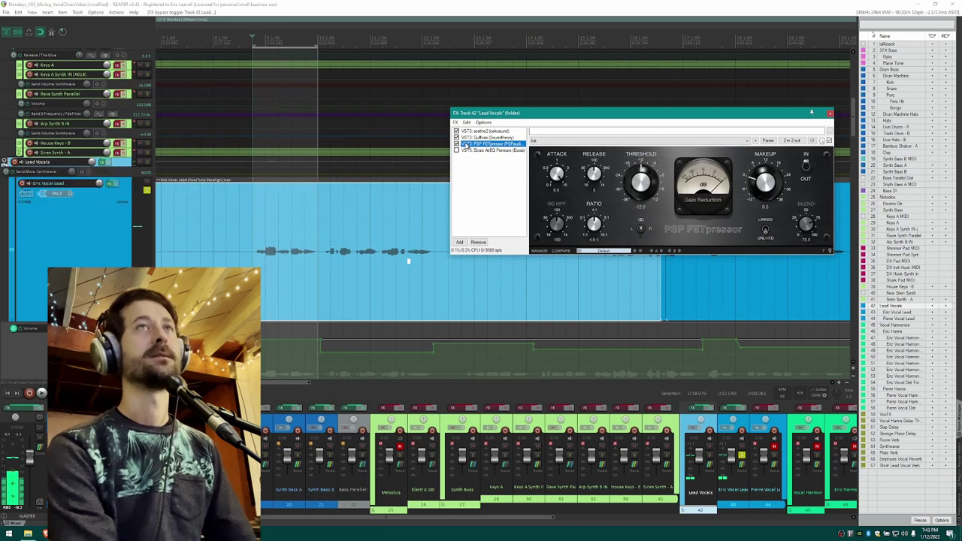
left_click(473, 150)
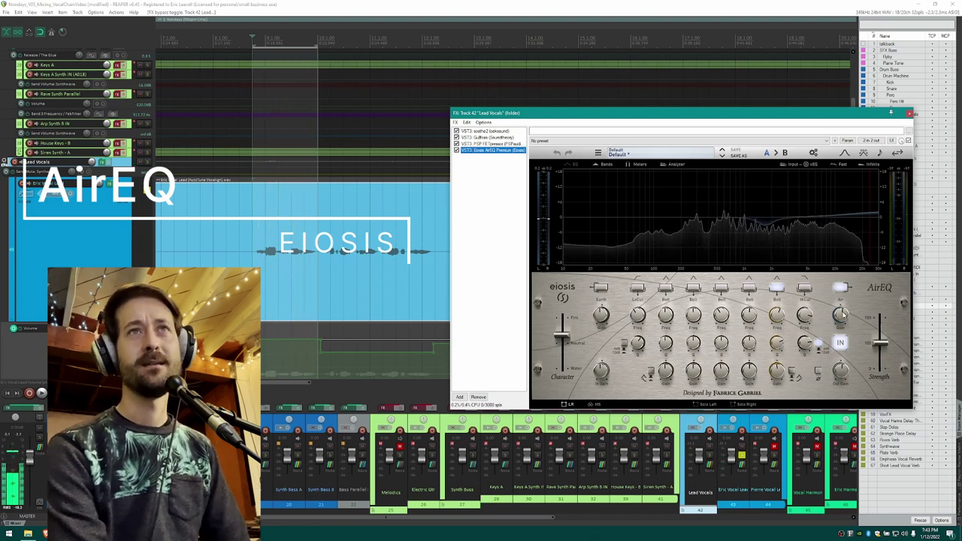
left_click_drag(841, 314, 842, 303)
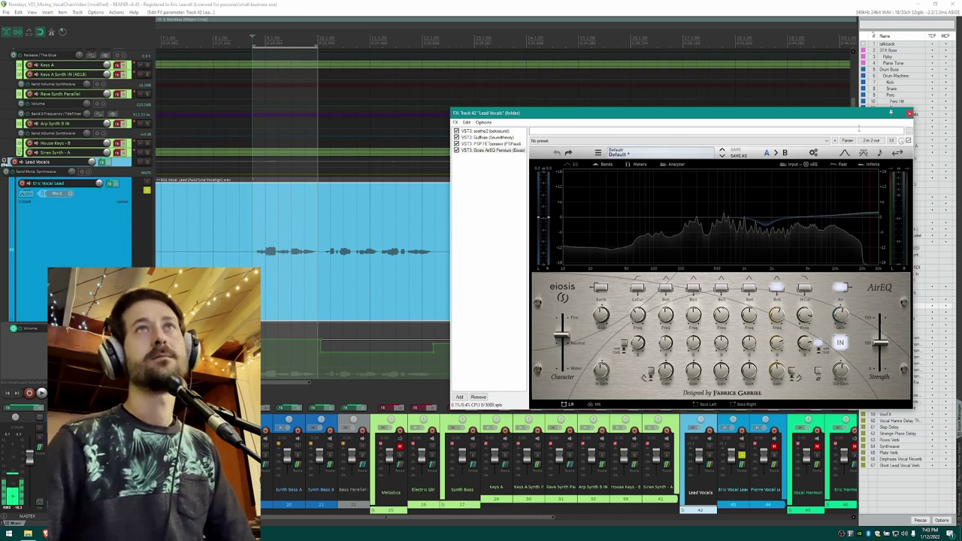
Recheck and close the Lead Vocals effects chain, then select the VoxFX track in the mixer.
left_click(909, 114)
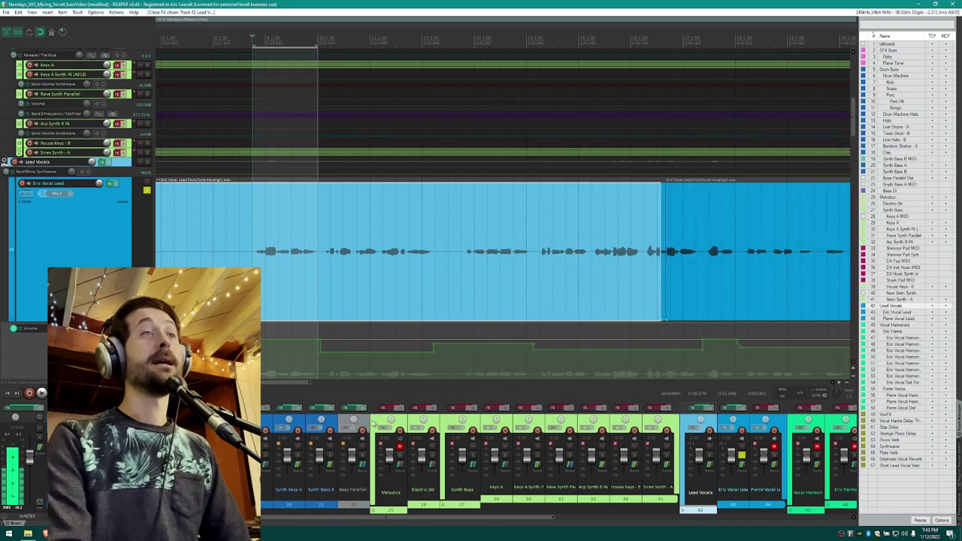
left_click(700, 411)
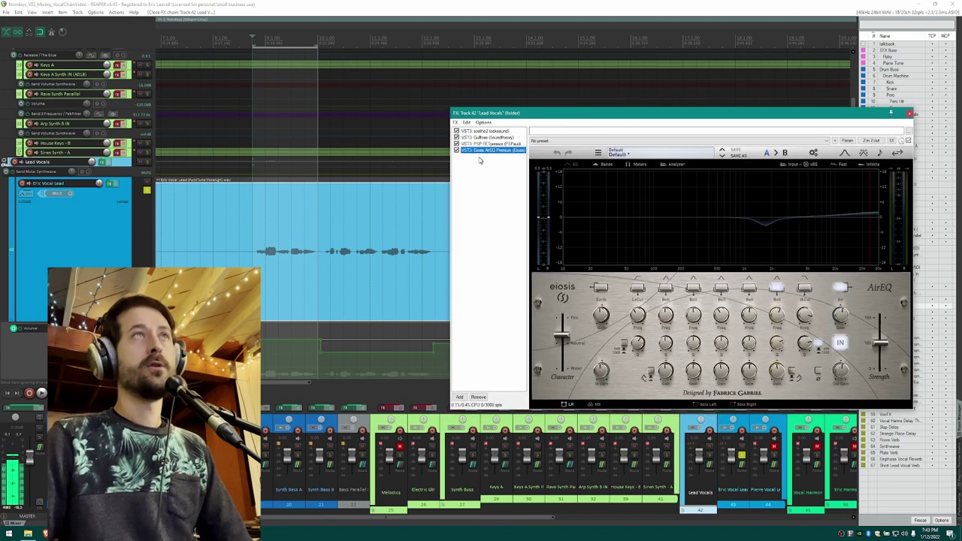
left_click(609, 479)
scroll(609, 478, "right", 5)
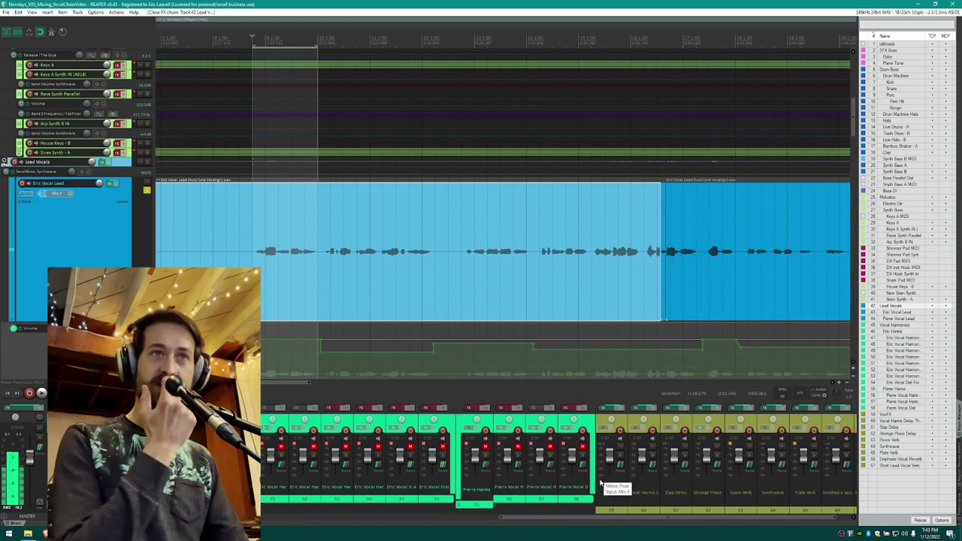
left_click(610, 482)
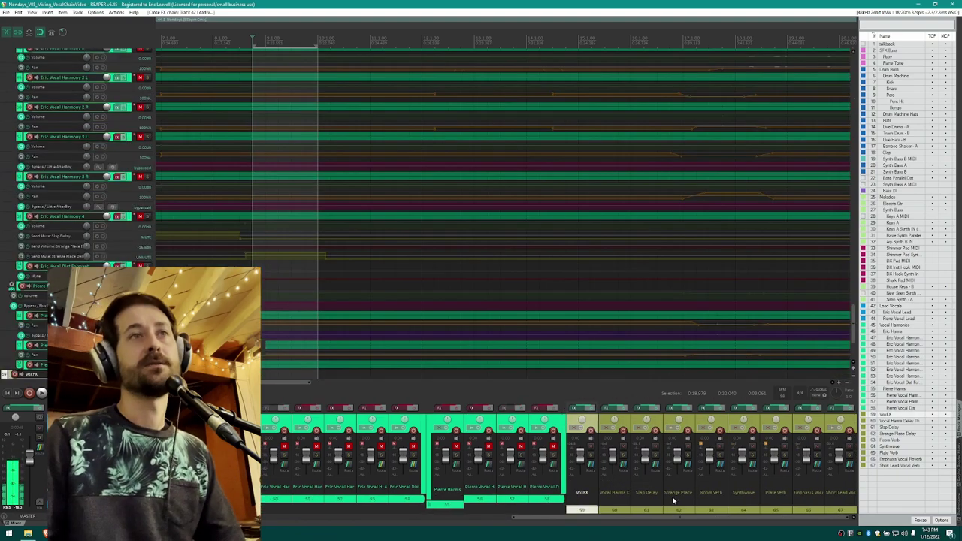
Open the effects chain of the Short Lead Vocal Verb track and show its DirtySpring plugin.
left_click(842, 495)
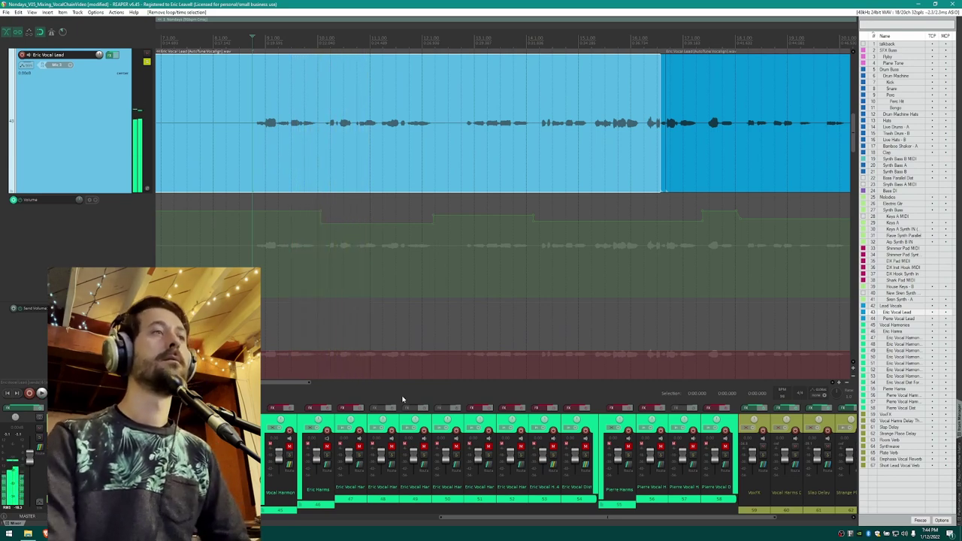
scroll(440, 489, "right", 5)
left_click(848, 455)
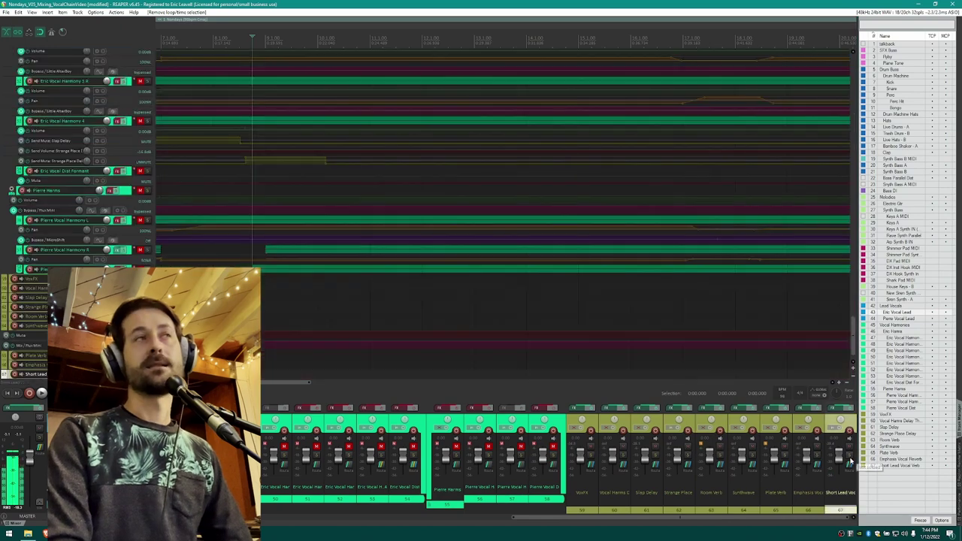
left_click(840, 408)
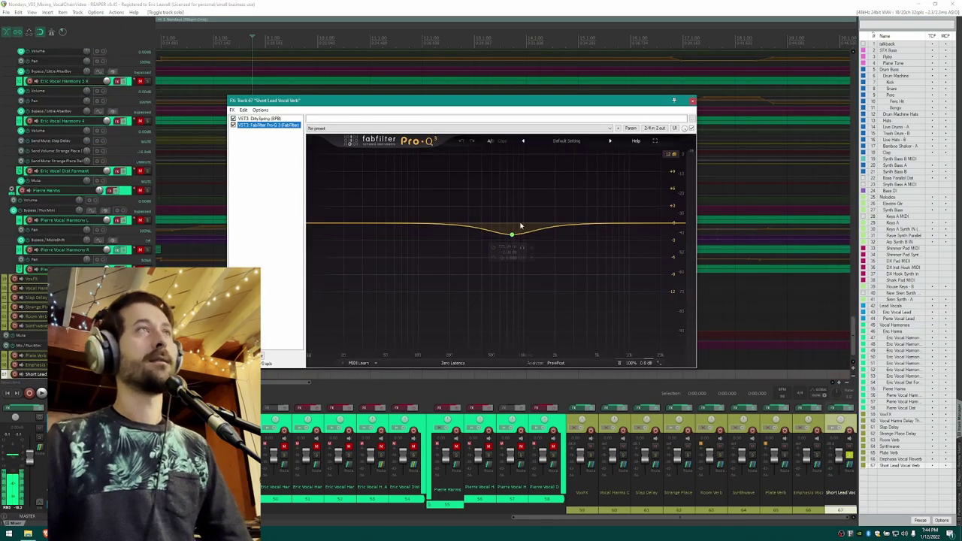
left_click(273, 119)
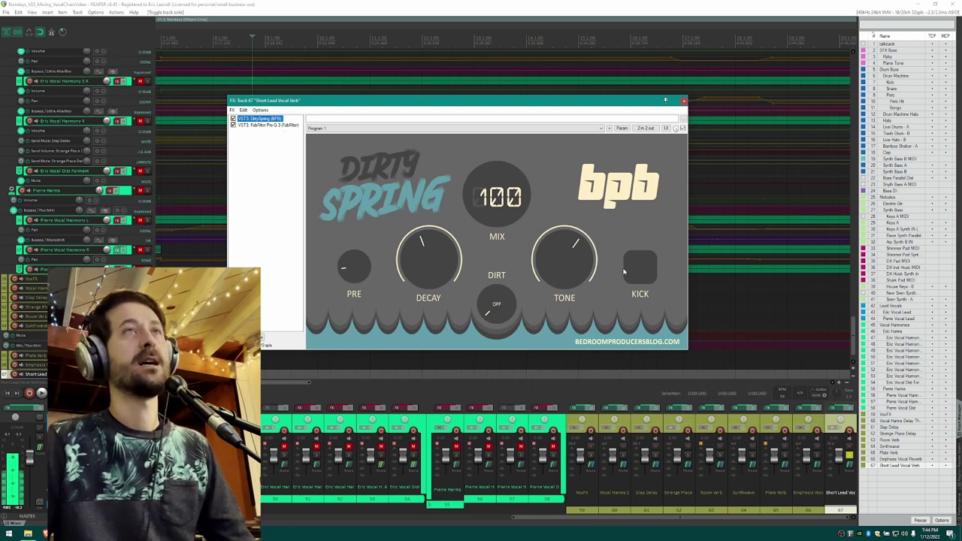
Audition DirtySpring's Kick through its Dirt settings, including Low, C64 and WTF, and return Dirt to Off.
left_click(641, 267)
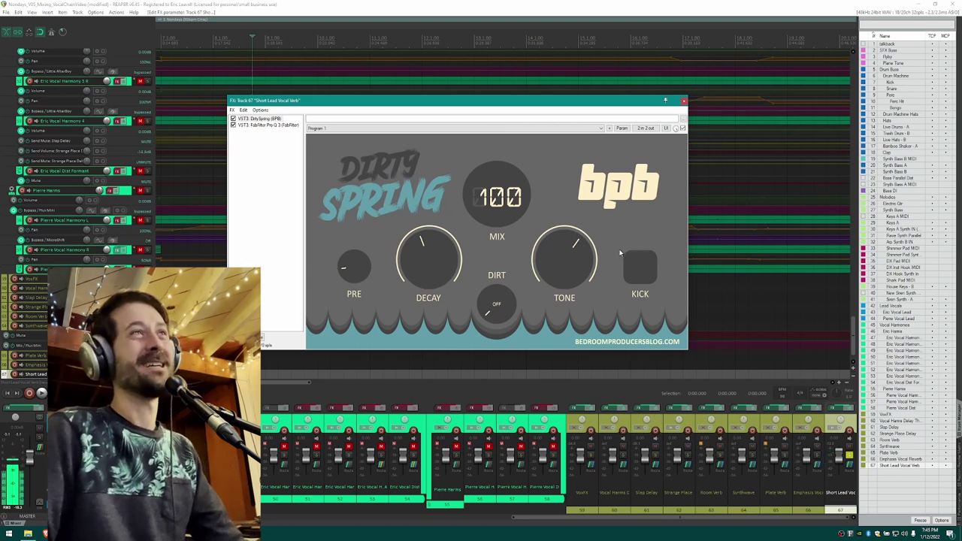
left_click_drag(496, 308, 485, 260)
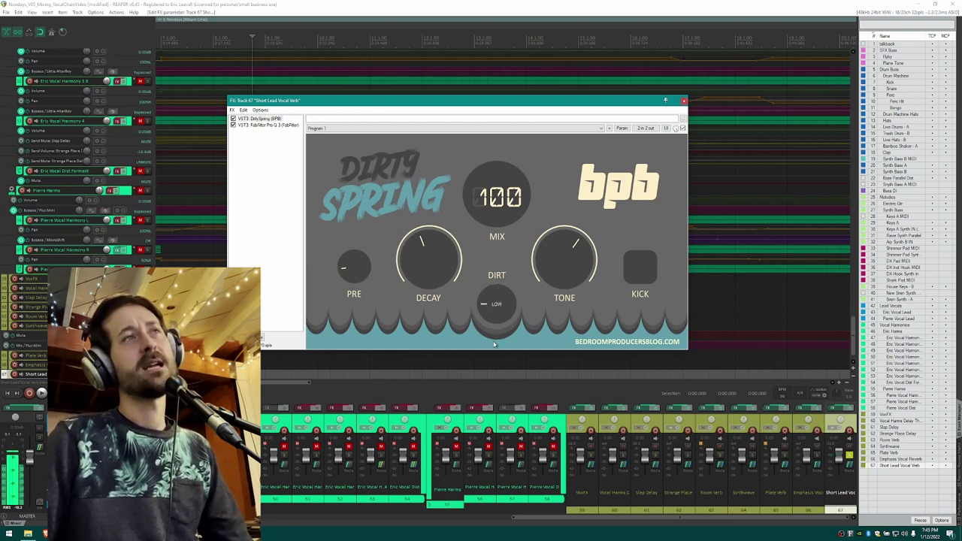
left_click(497, 301)
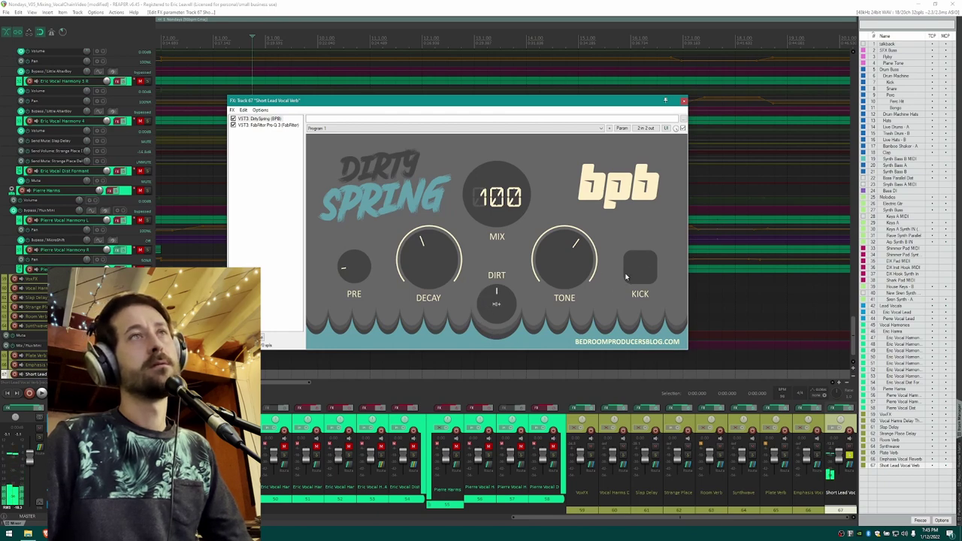
left_click(494, 302)
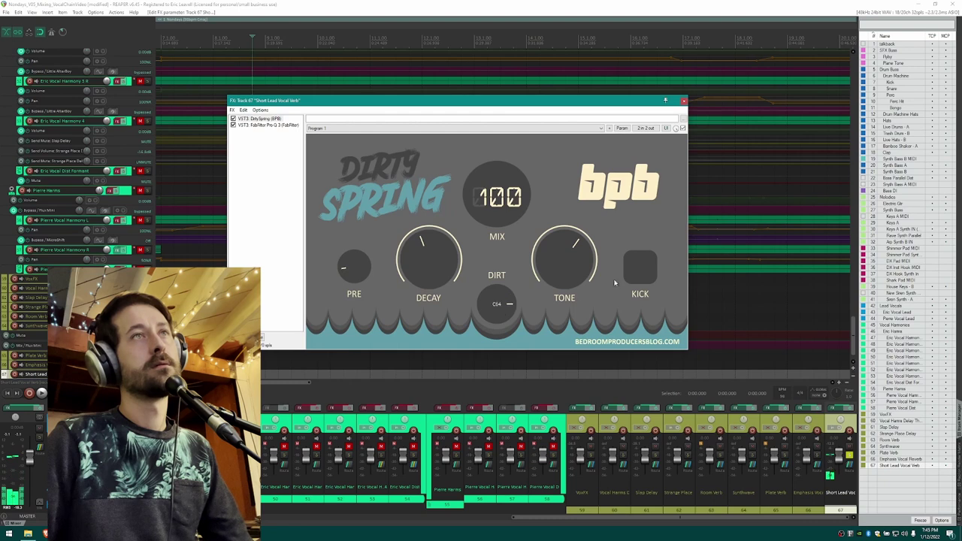
left_click(494, 302)
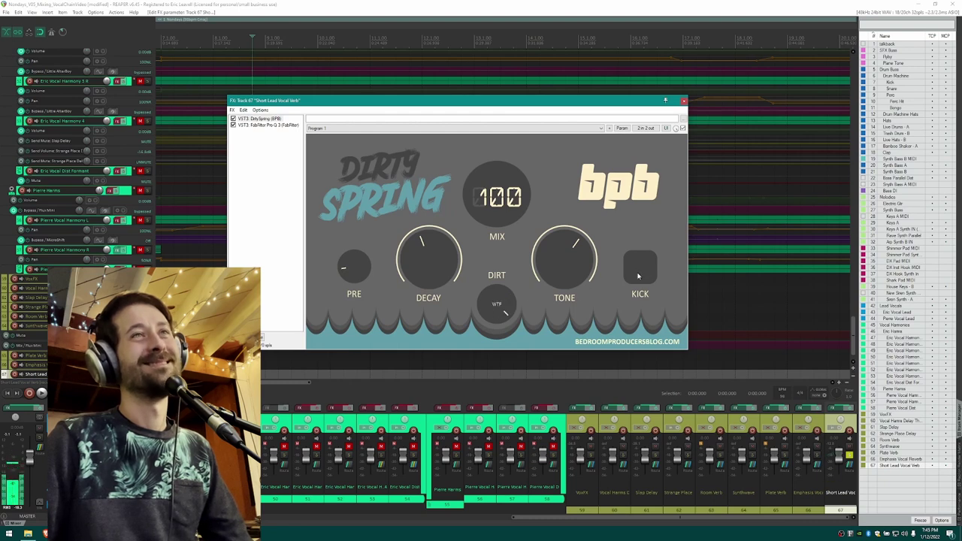
left_click(495, 302)
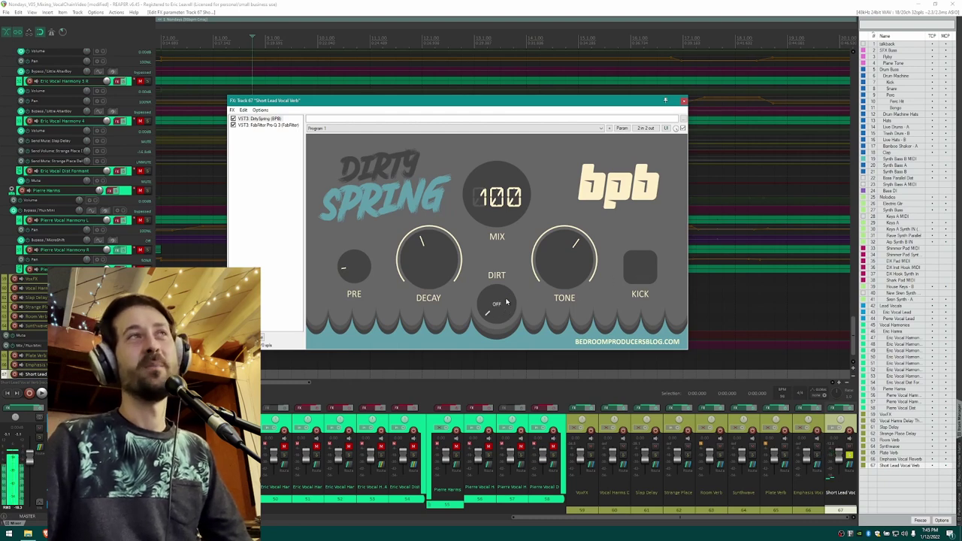
Play the lead vocal briefly, stop playback and select the Plate Verb track in the mixer.
left_click(826, 492)
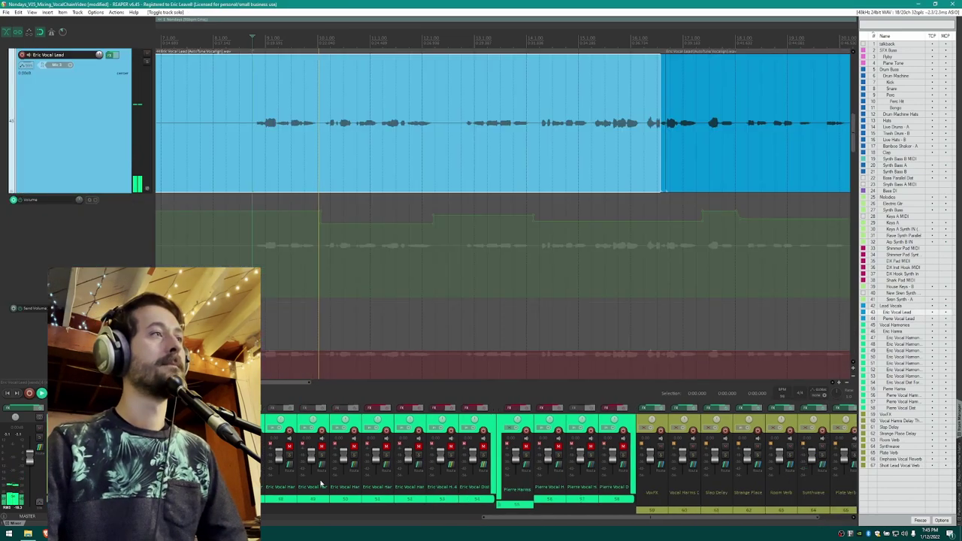
key("space")
scroll(666, 504, "left", 2)
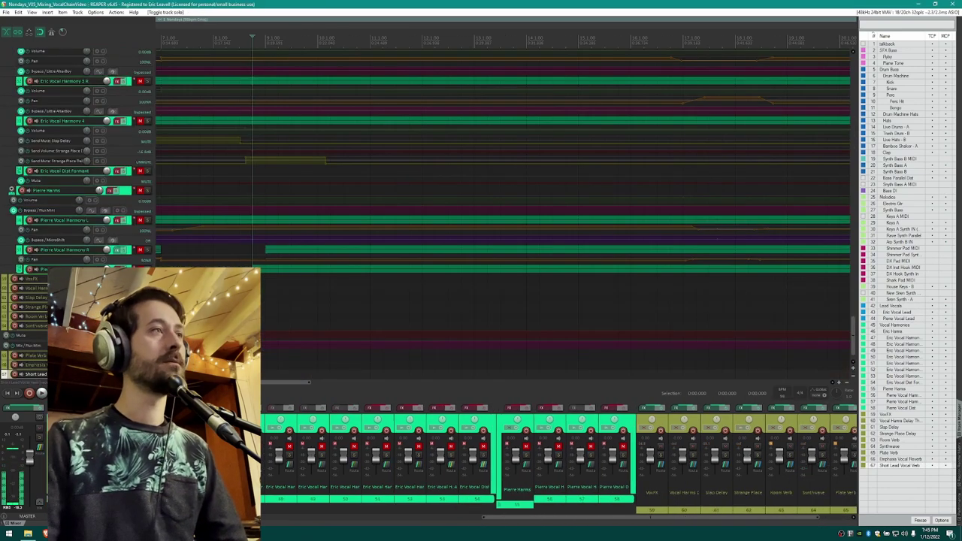
scroll(676, 503, "right", 2)
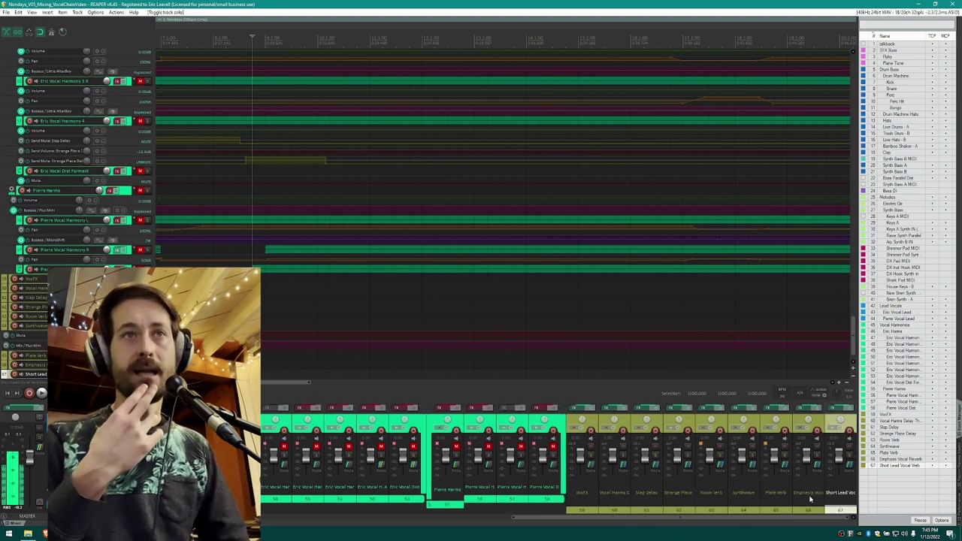
left_click(784, 498)
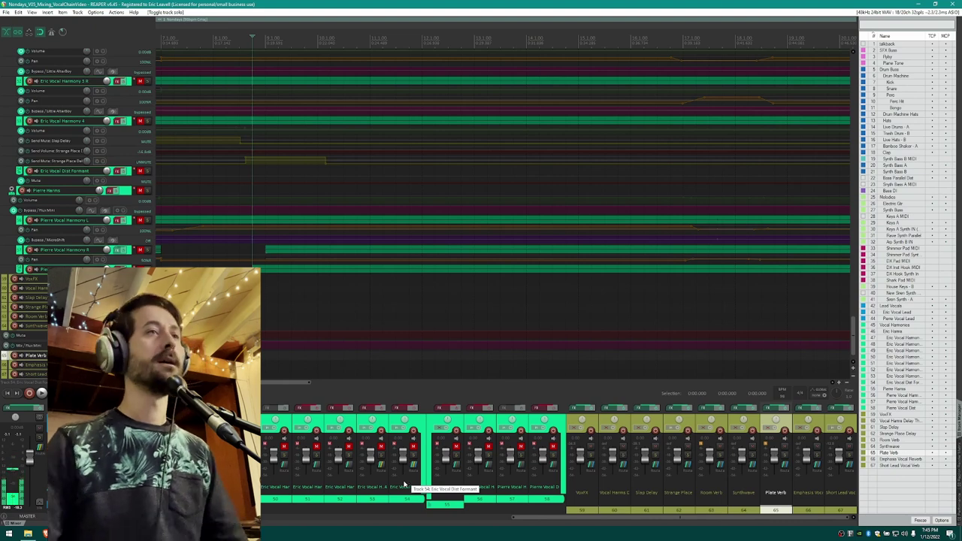
Select the main lead vocal track and play its phrase through the effect sends.
scroll(375, 466, "left", 5)
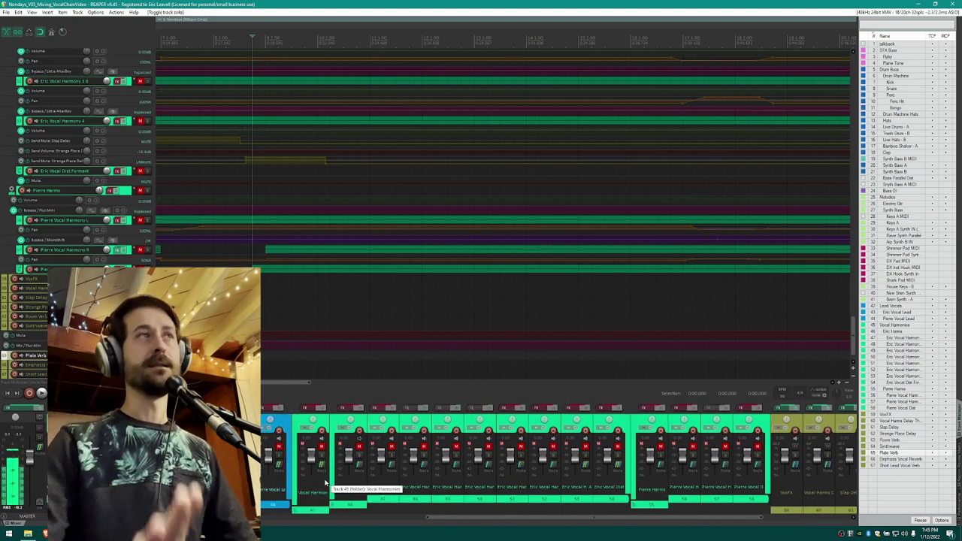
scroll(326, 482, "left", 3)
left_click(379, 488)
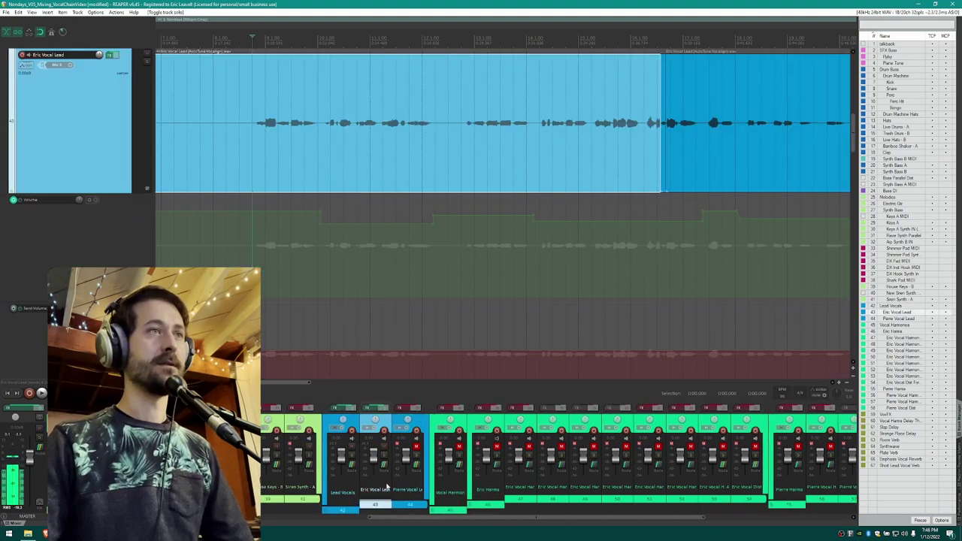
scroll(319, 481, "left", 3)
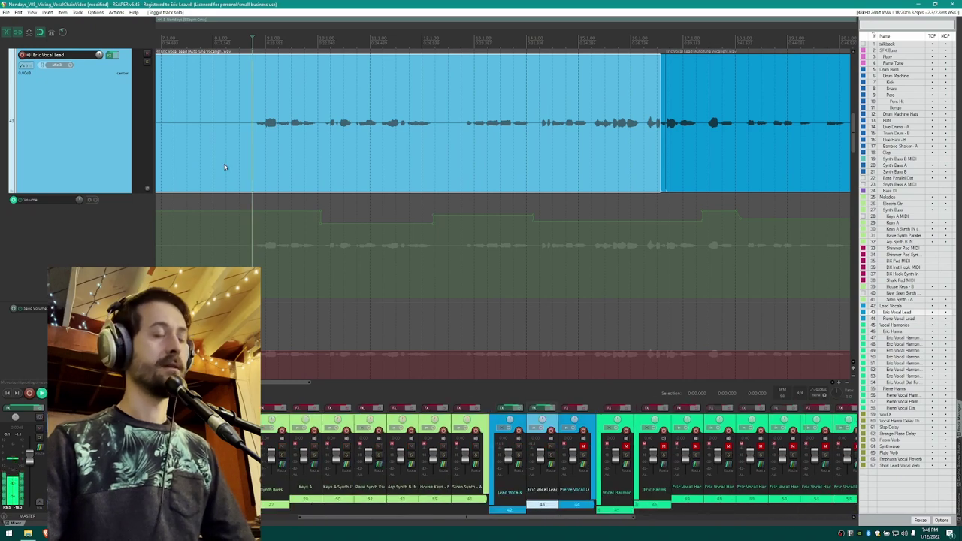
key("space")
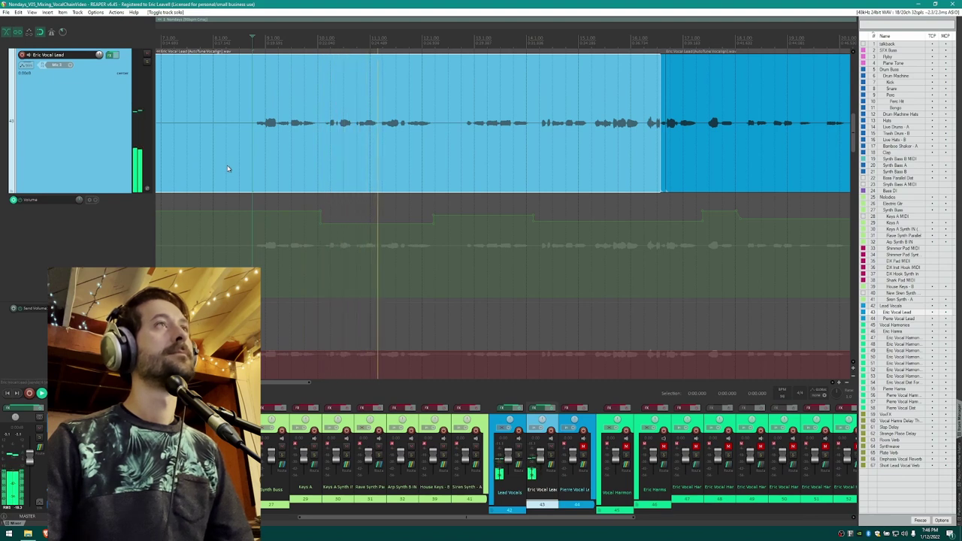
key("space")
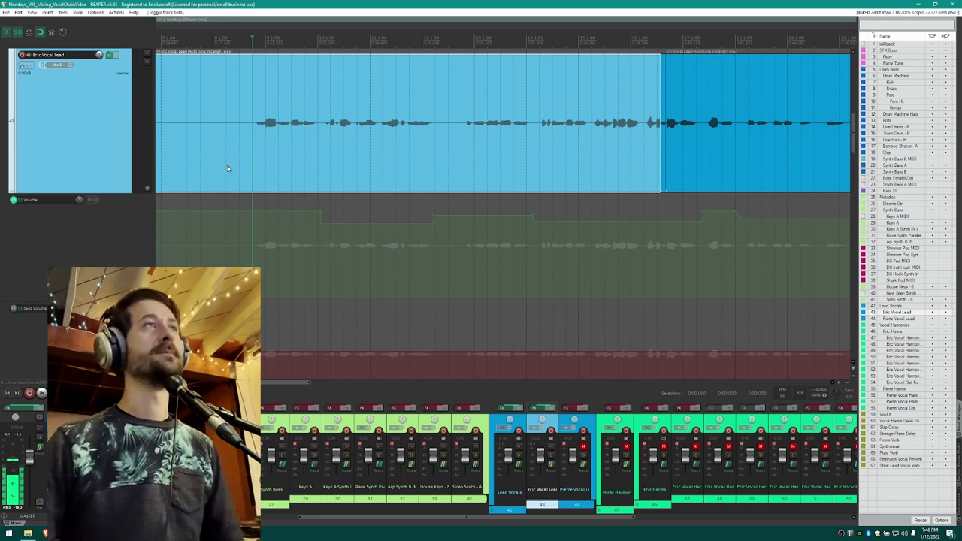
Open the VoxFX track's effects chain, bypass Magic Dice and Beef, and show ValhallaÜberMod.
left_click_drag(254, 203, 318, 203)
scroll(514, 450, "right", 3)
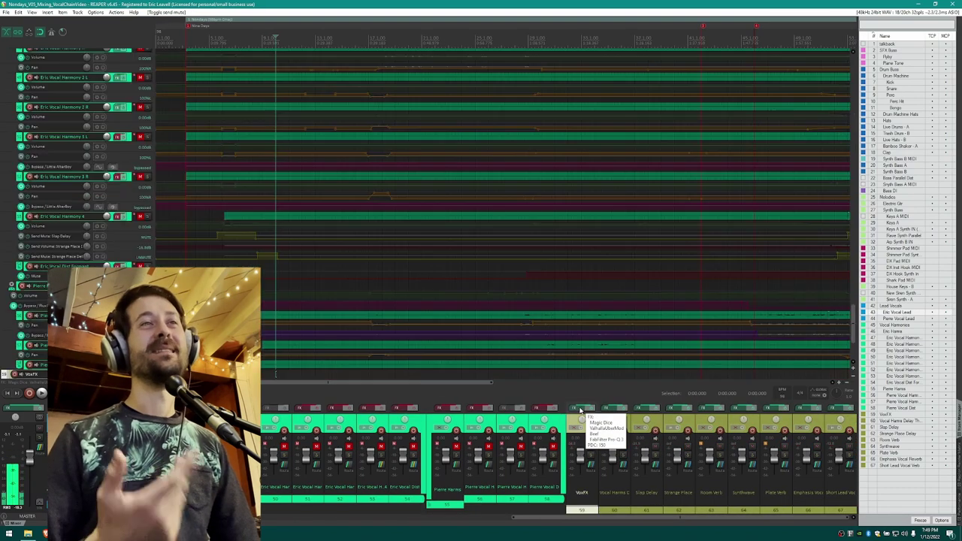
left_click(579, 409)
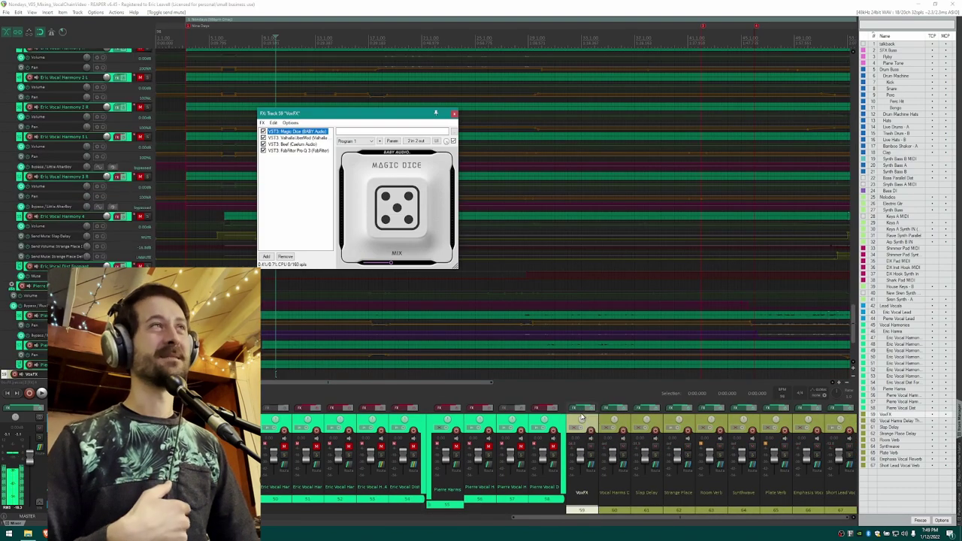
left_click(264, 143)
left_click(293, 137)
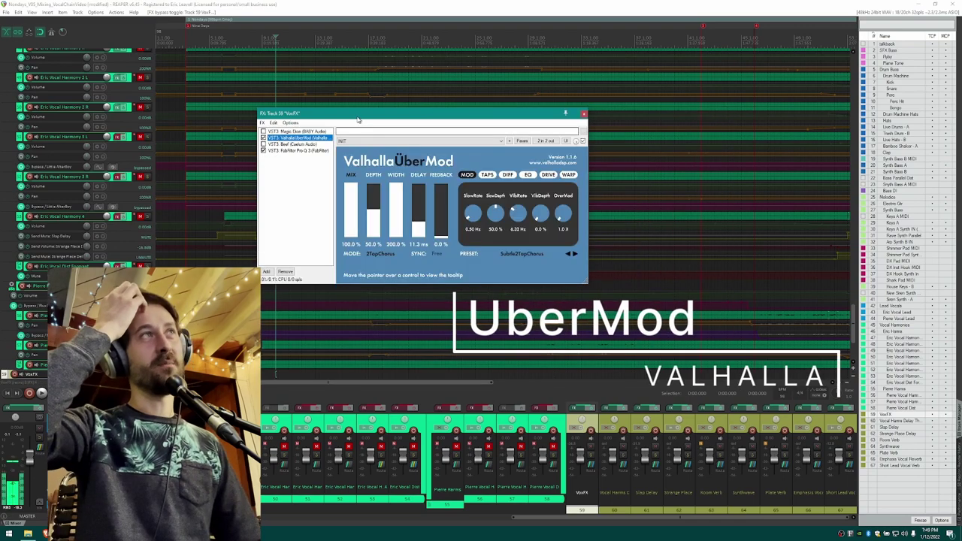
left_click_drag(358, 116, 483, 119)
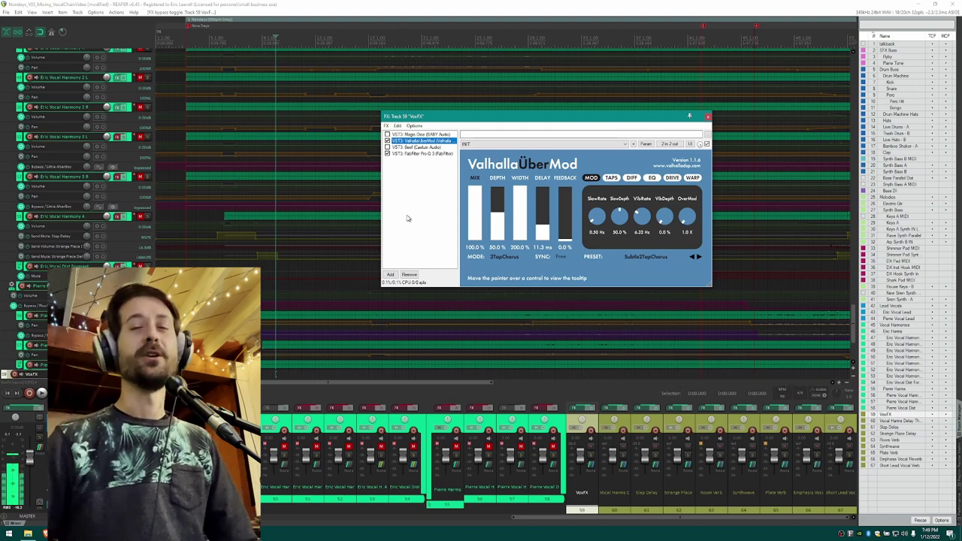
Add ValhallaSpaceModulator to the VoxFX chain for a look, then remove it and return to ValhallaÜberMod.
left_click(391, 275)
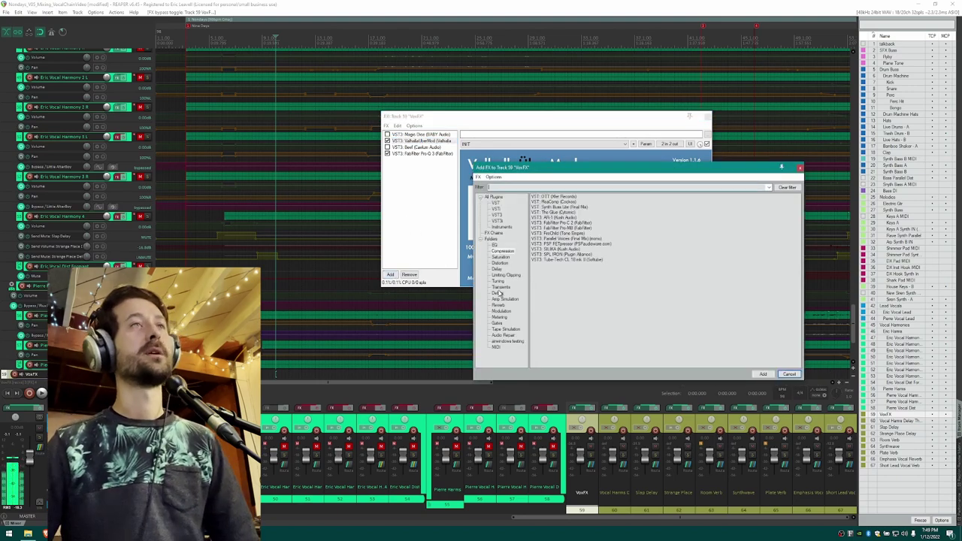
left_click(501, 311)
double_click(569, 261)
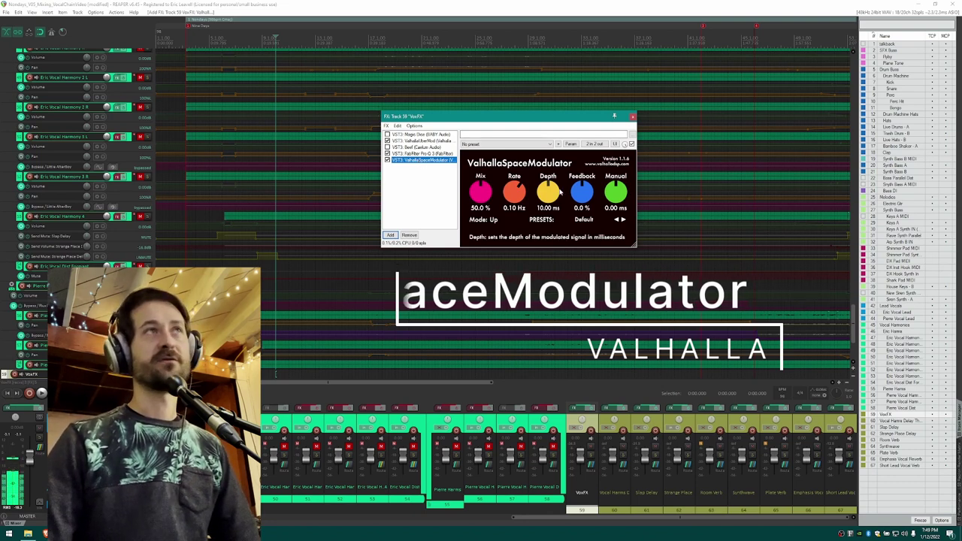
key("Delete")
left_click(409, 141)
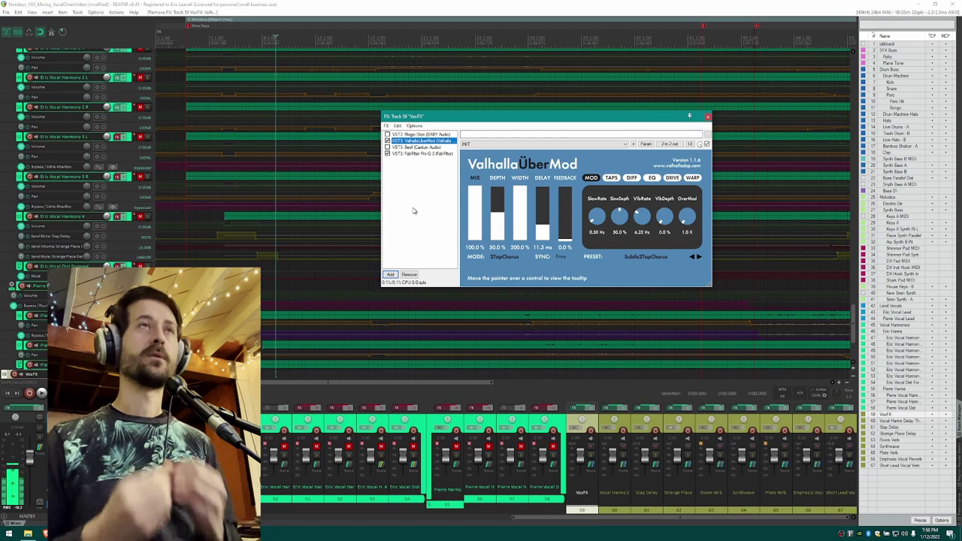
Look through Magic Dice, Beef and ValhallaÜberMod in the VoxFX chain, ending on ÜberMod's EQ settings.
left_click(409, 134)
left_click(399, 147)
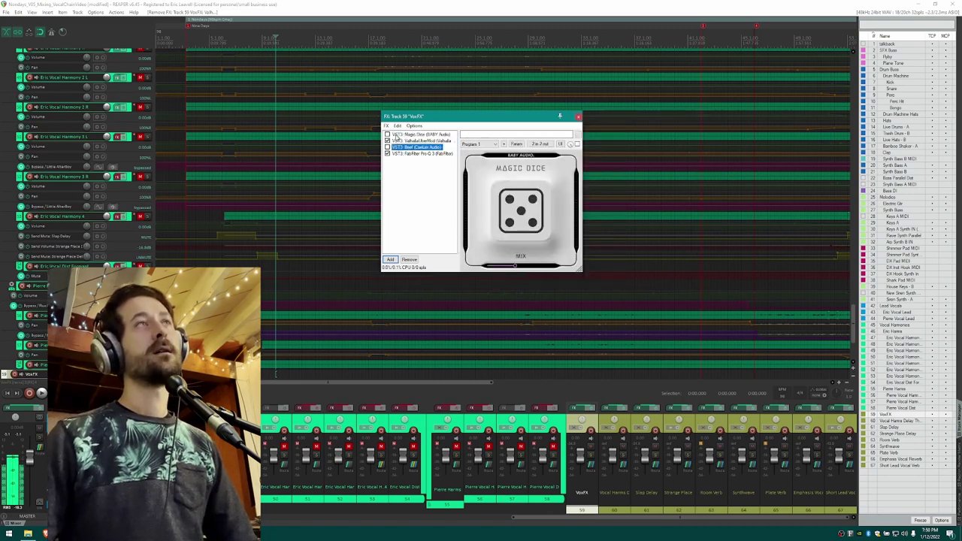
left_click(402, 141)
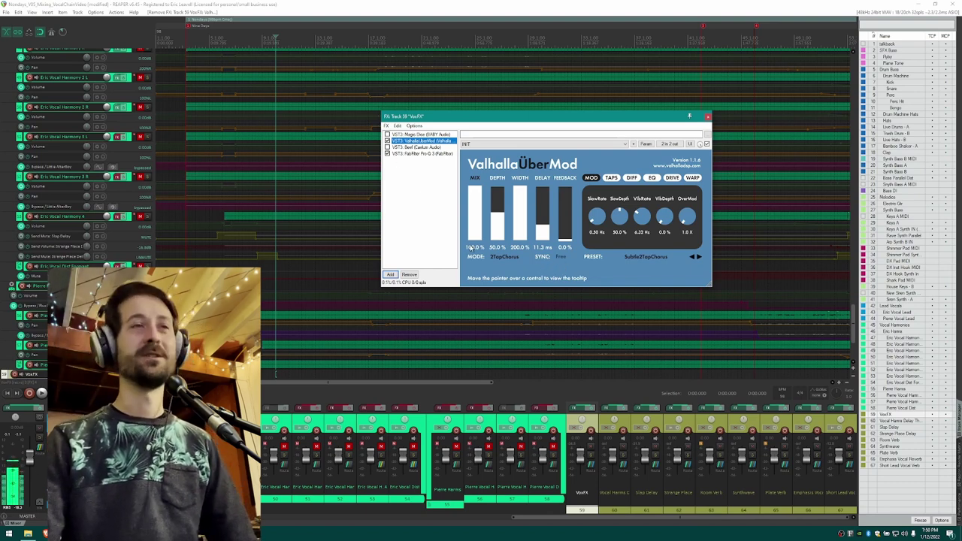
scroll(430, 489, "left", 3)
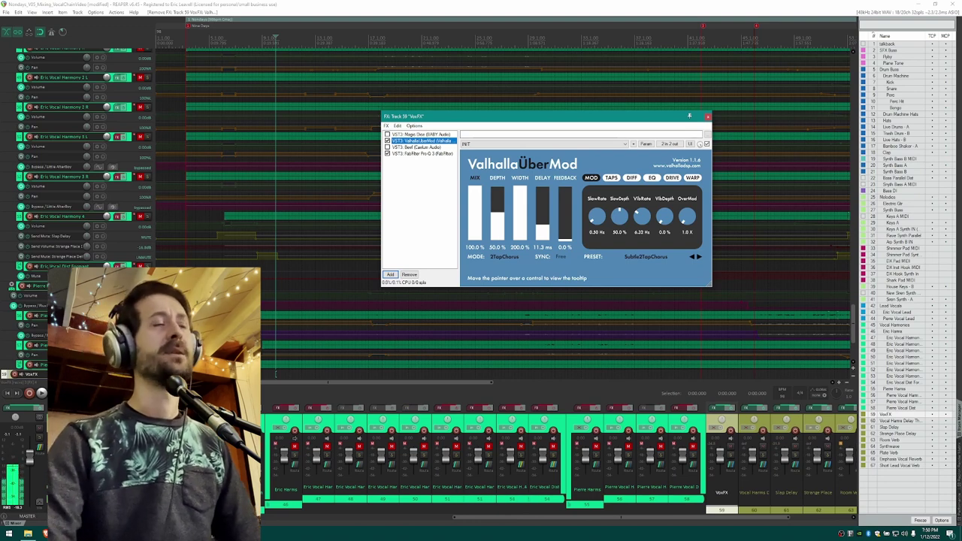
left_click(651, 178)
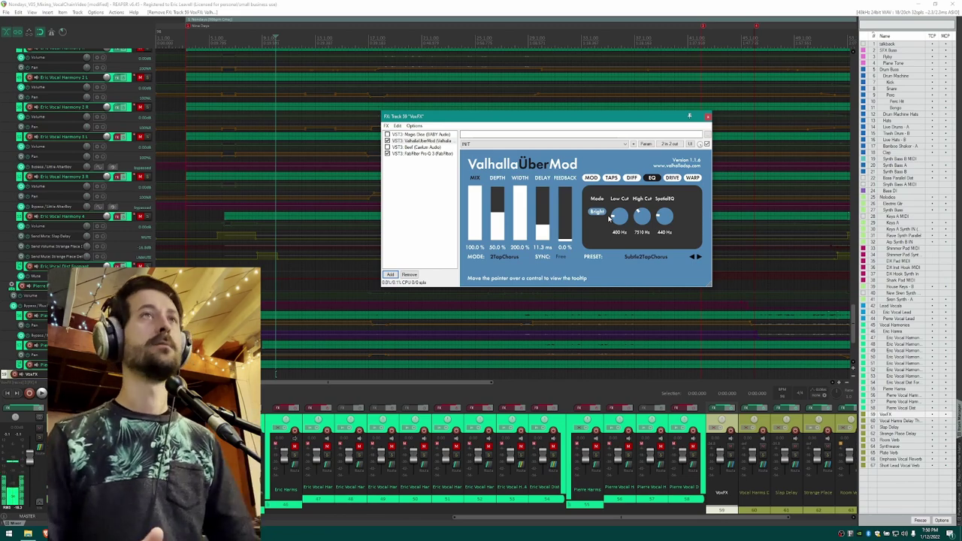
Show and enable Magic Dice in the VoxFX chain, and bypass ValhallaÜberMod and Pro-Q 3.
left_click(171, 215)
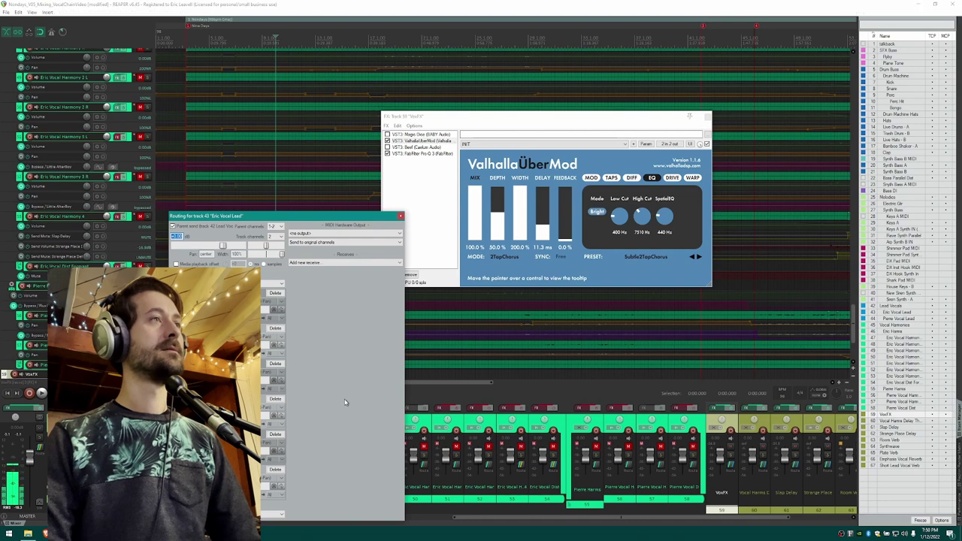
key("space")
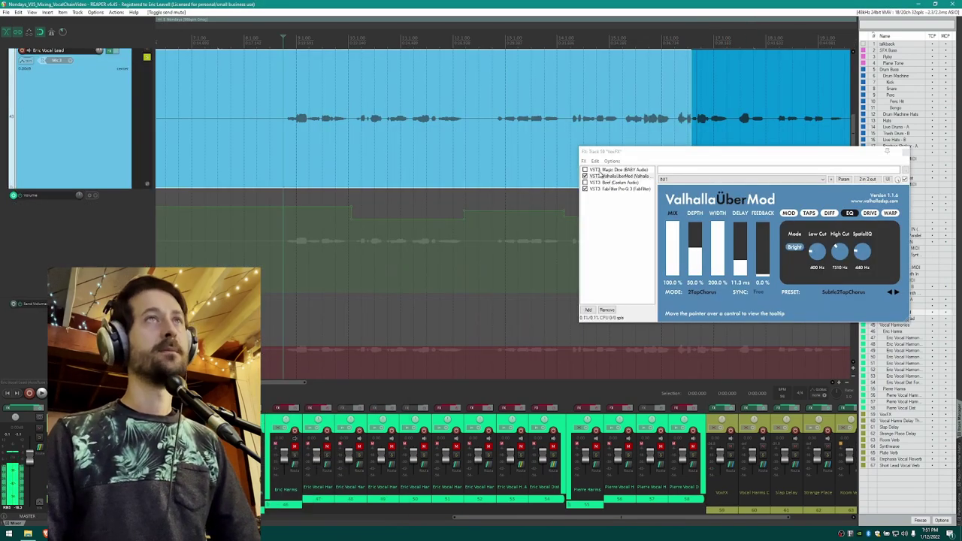
left_click(601, 171)
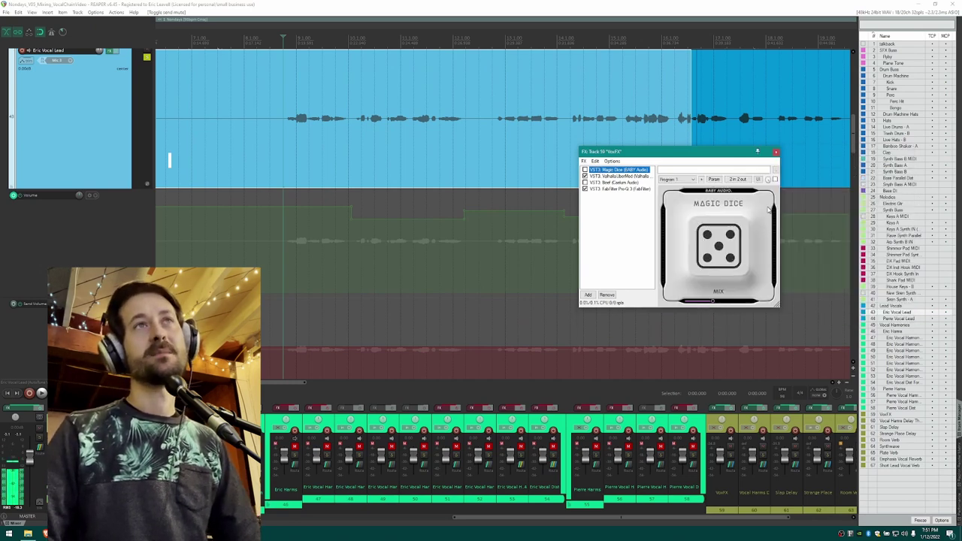
left_click(585, 170)
left_click(584, 194)
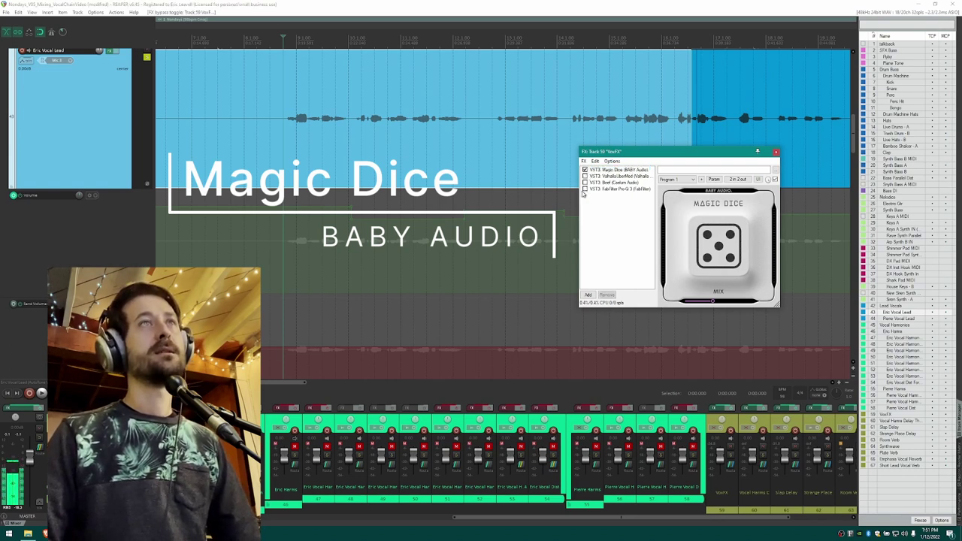
Solo the VoxFX track and play the phrase with Magic Dice as its only active effect.
left_click(383, 481)
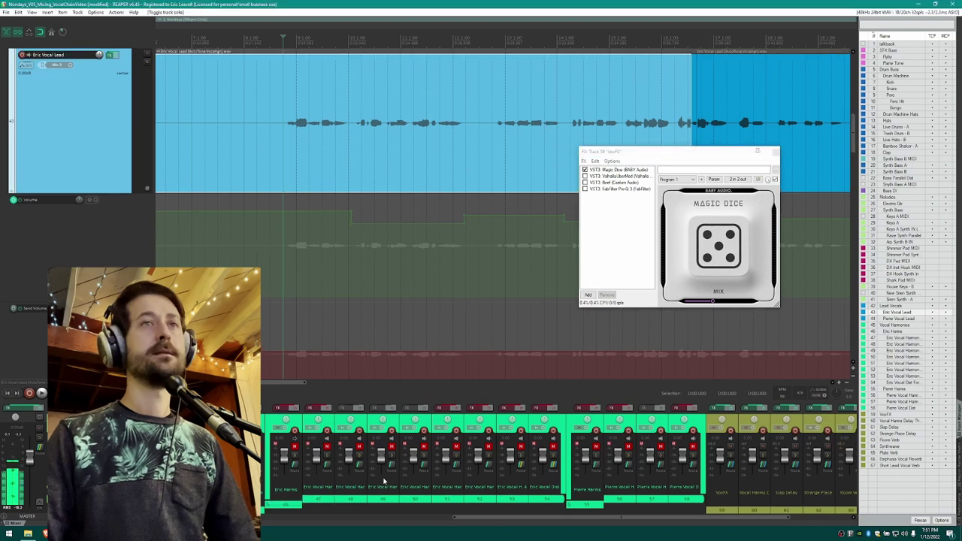
key("grave")
key("space")
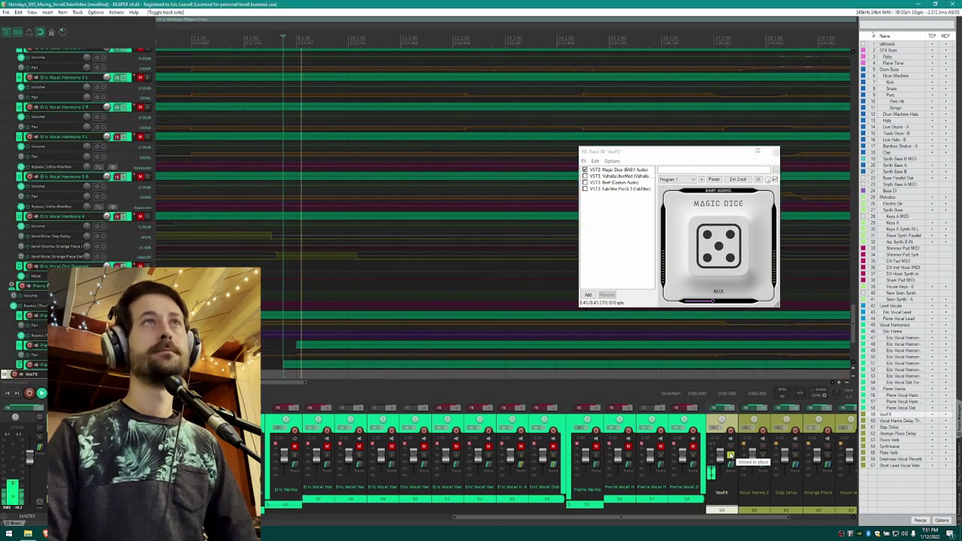
key("space")
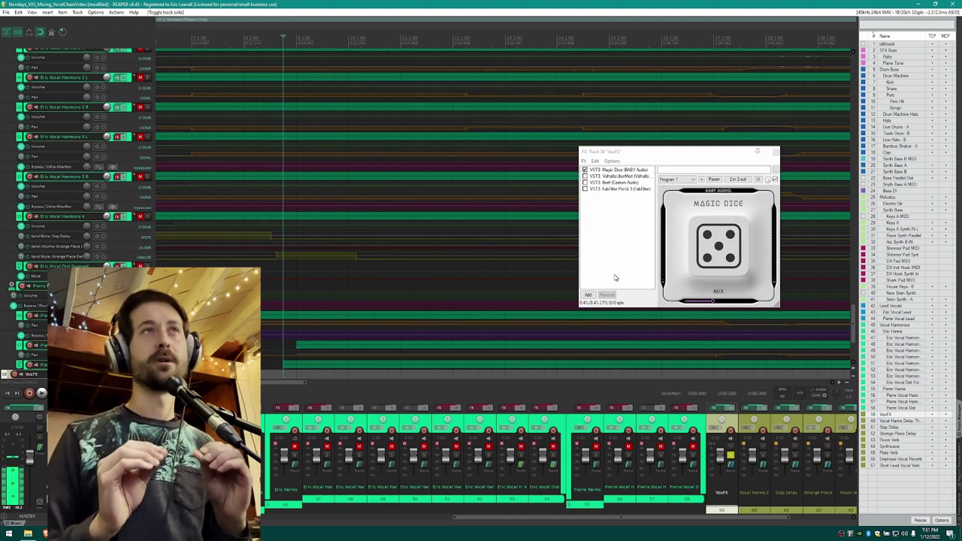
Enable ValhallaÜberMod on VoxFX and play the phrase with Magic Dice bypassed and re-enabled for comparison.
left_click(585, 176)
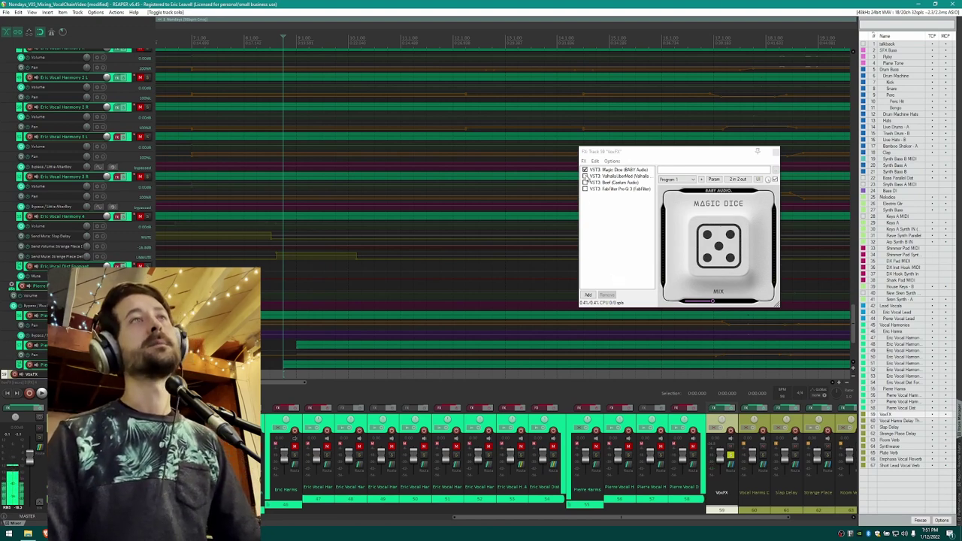
key("space")
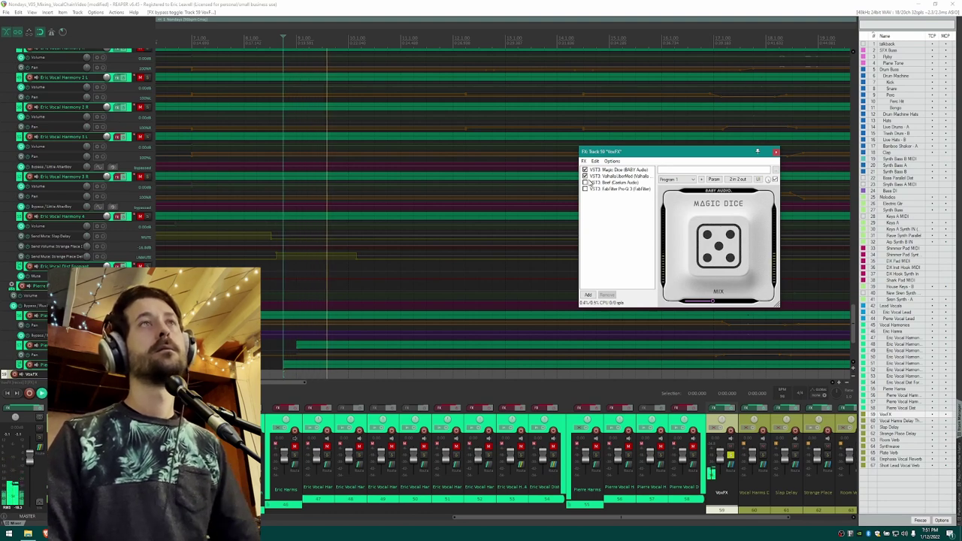
key("space")
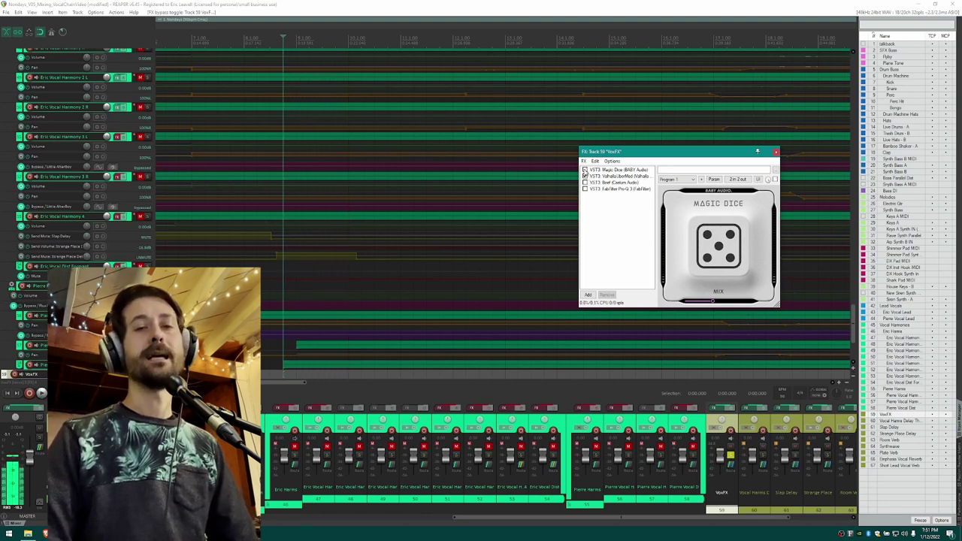
key("space")
key("space")
left_click(586, 175)
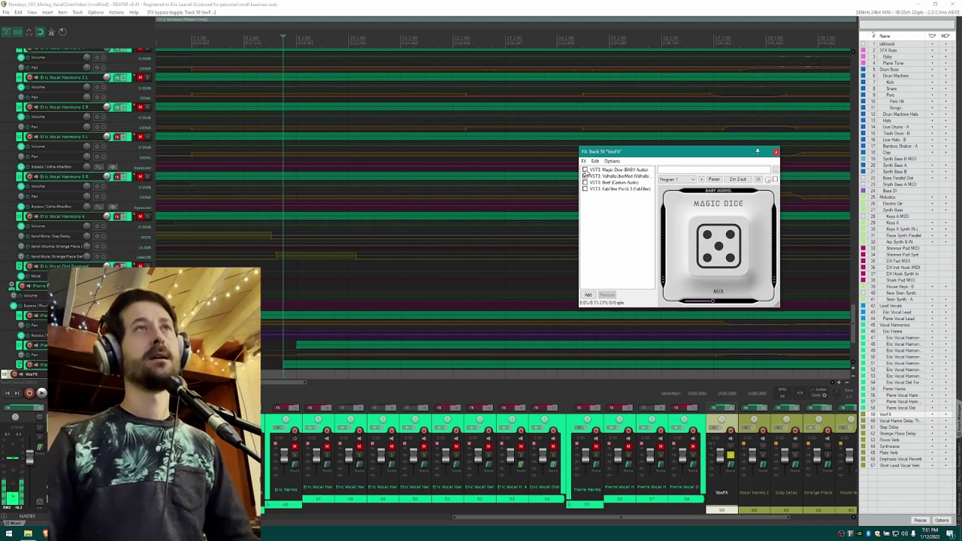
left_click(585, 175)
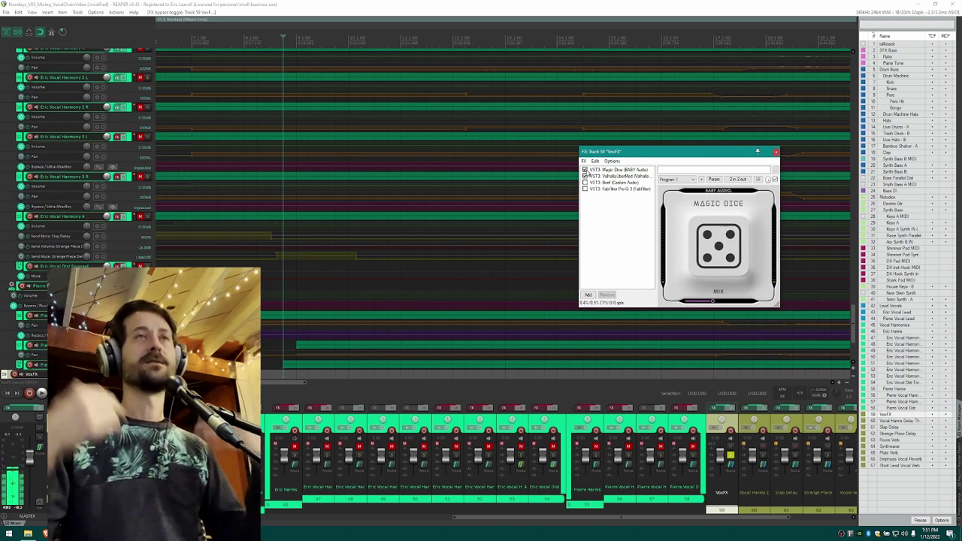
key("space")
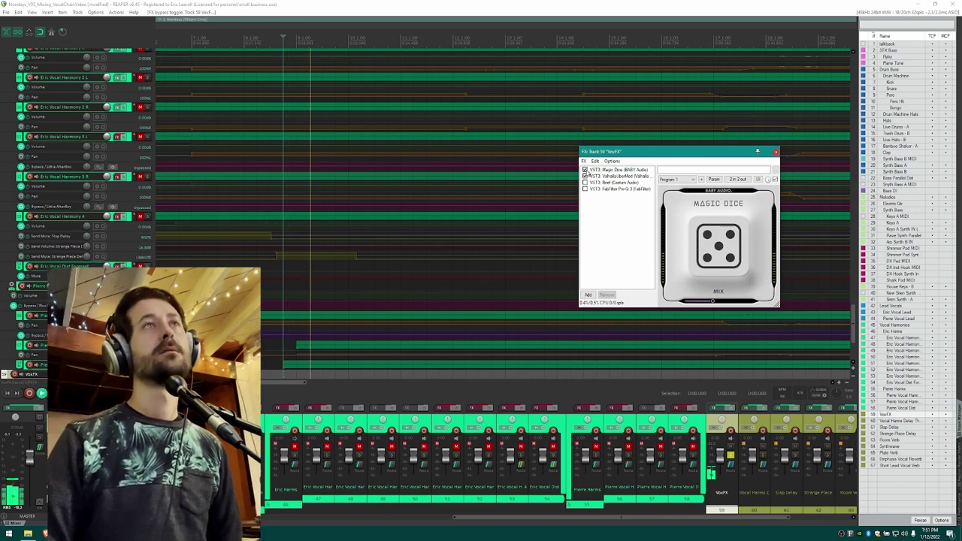
Show and enable Beef in the VoxFX chain, play the phrase through it, and reposition the effects window.
left_click(592, 183)
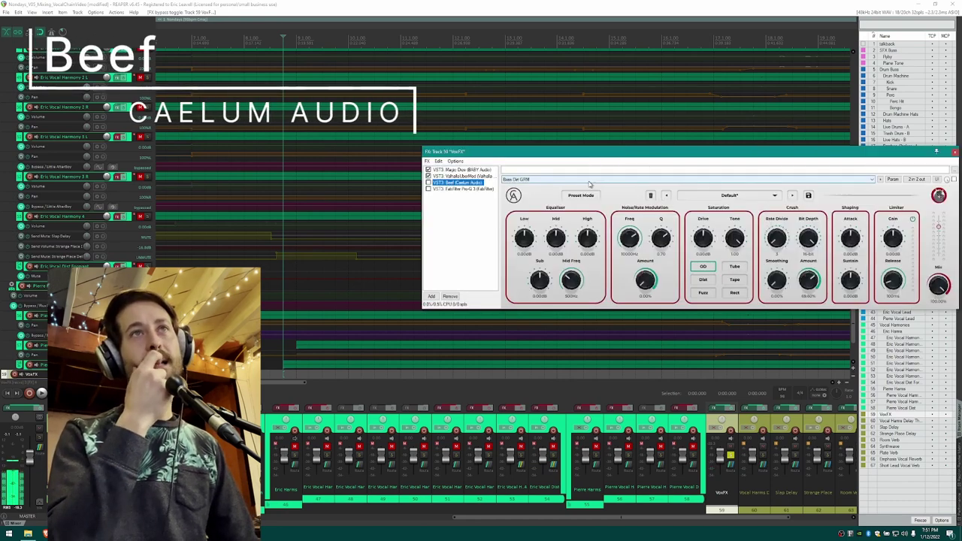
left_click(428, 184)
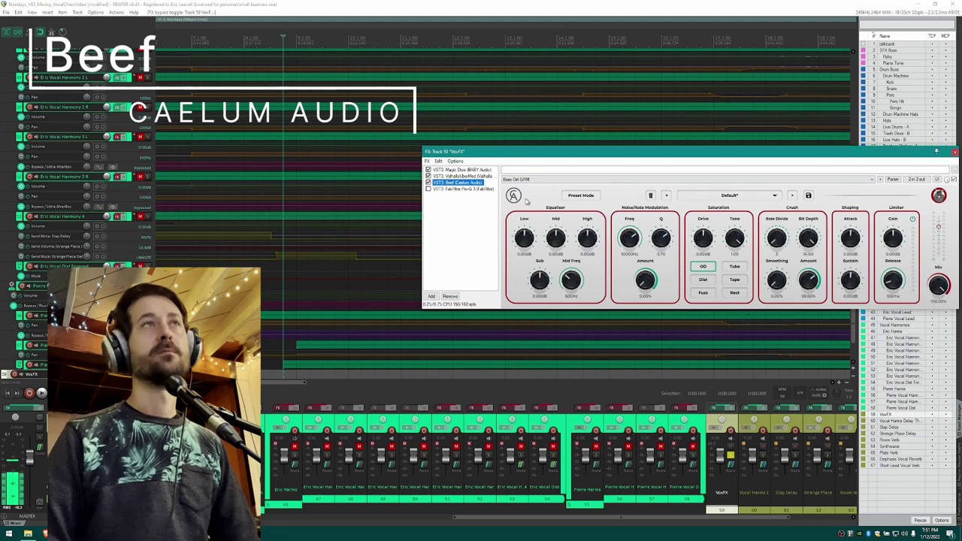
key("space")
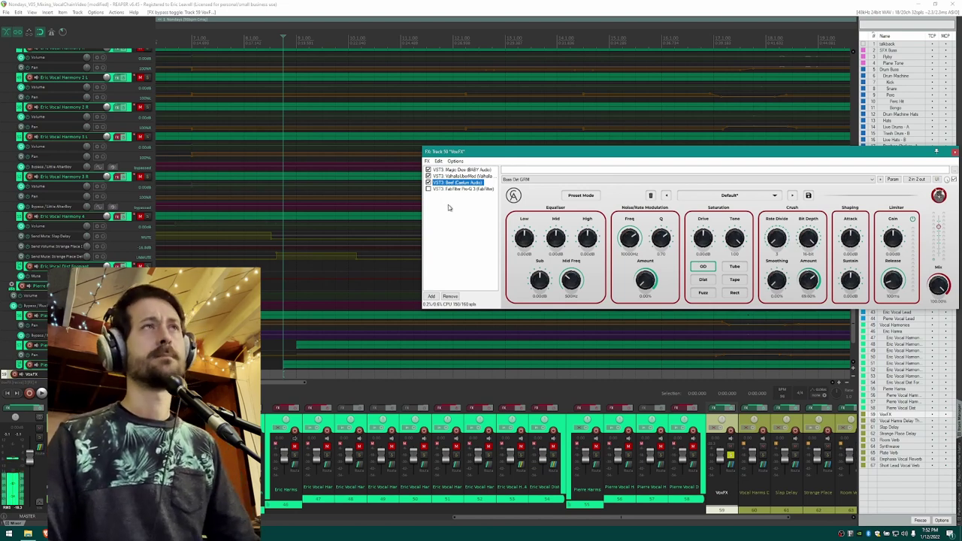
left_click_drag(481, 151, 377, 122)
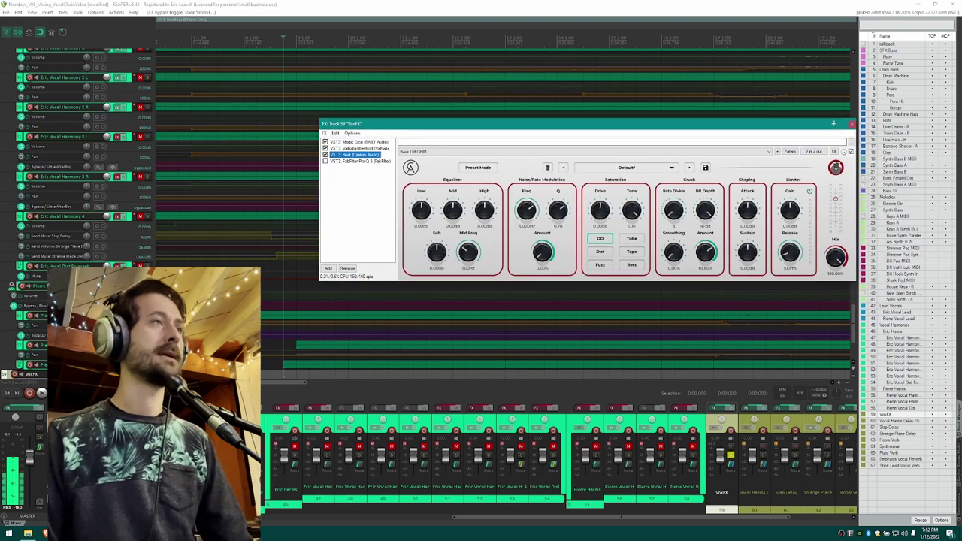
Insert Beef at the start of the lead vocal track's effects chain and play the track soloed.
key("ctrl+1")
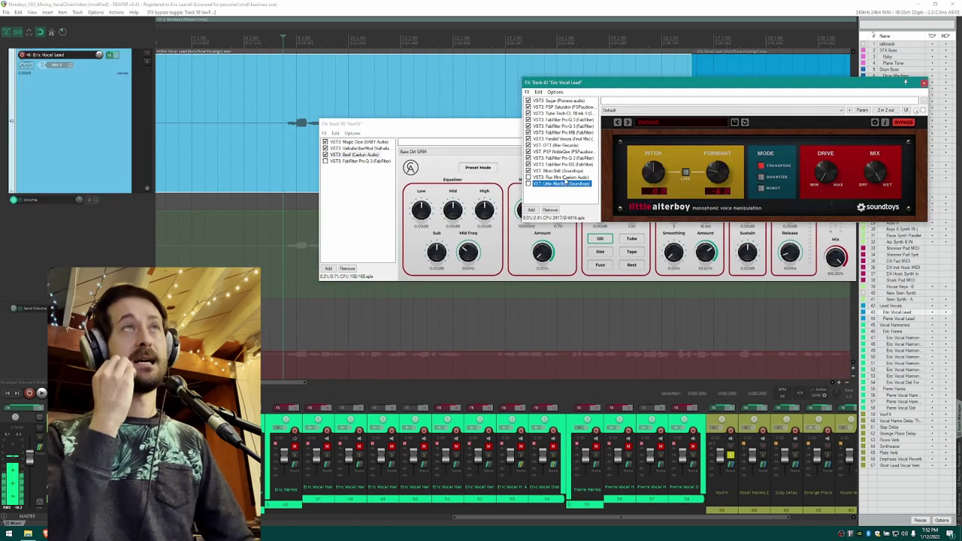
key("Home")
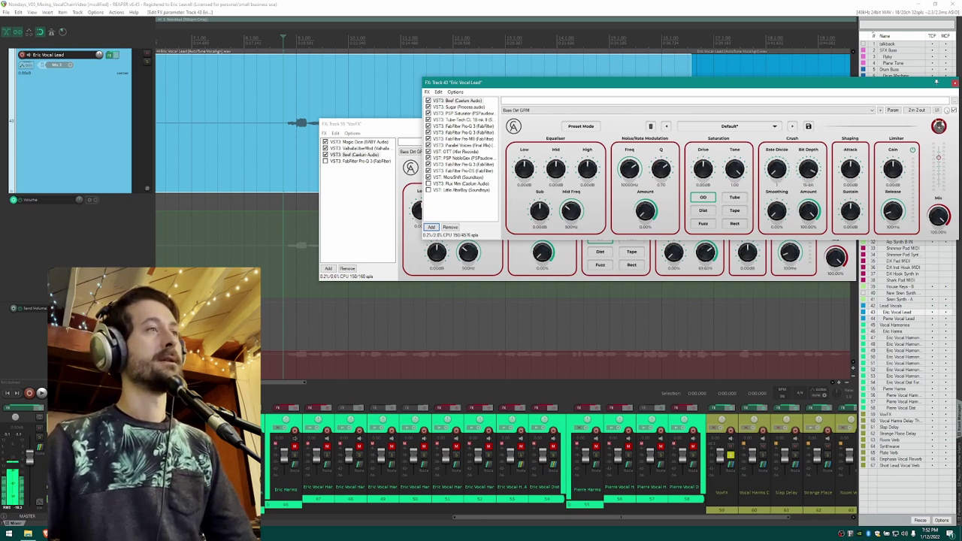
left_click(56, 65)
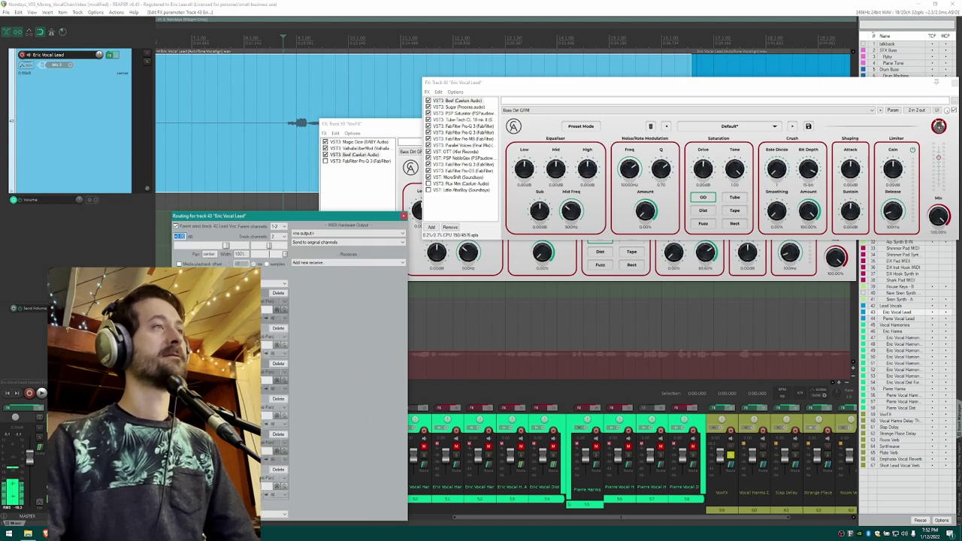
key("Escape")
key("space")
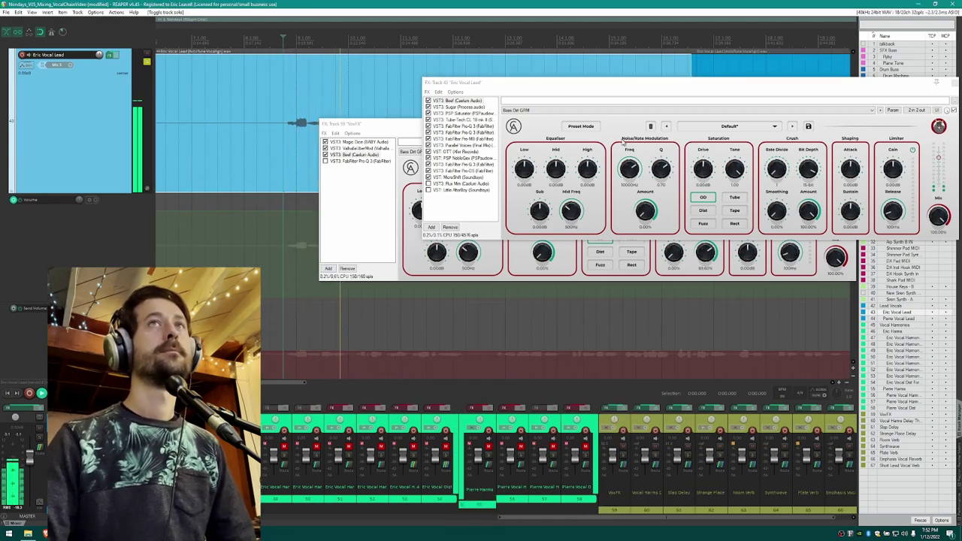
key("space")
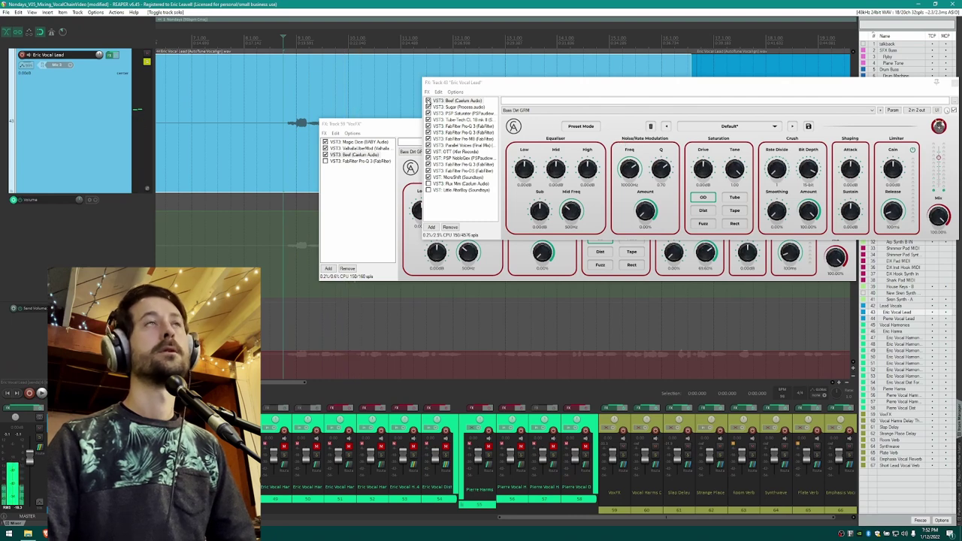
Compare the lead vocal with Beef bypassed, remove Beef from its chain, and close the effects windows.
left_click(428, 100)
key("space")
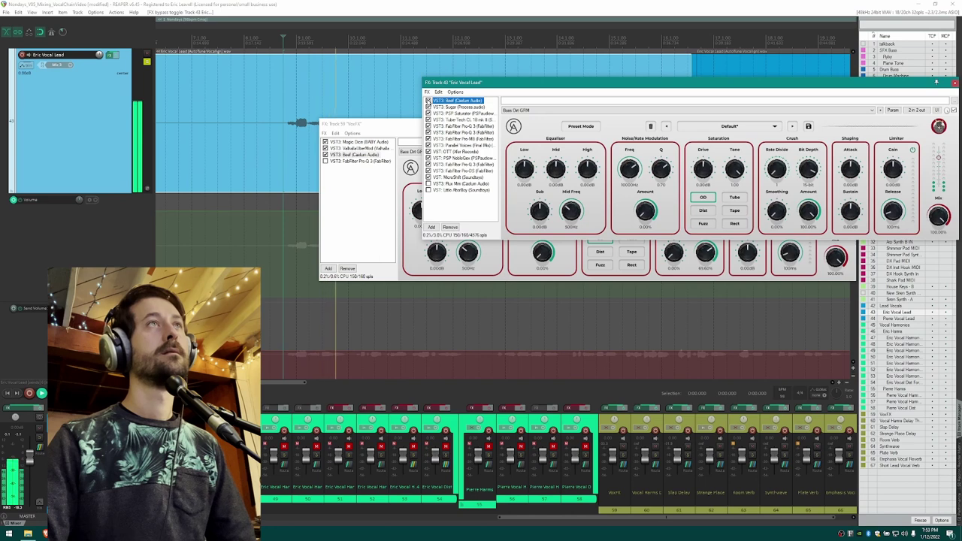
key("space")
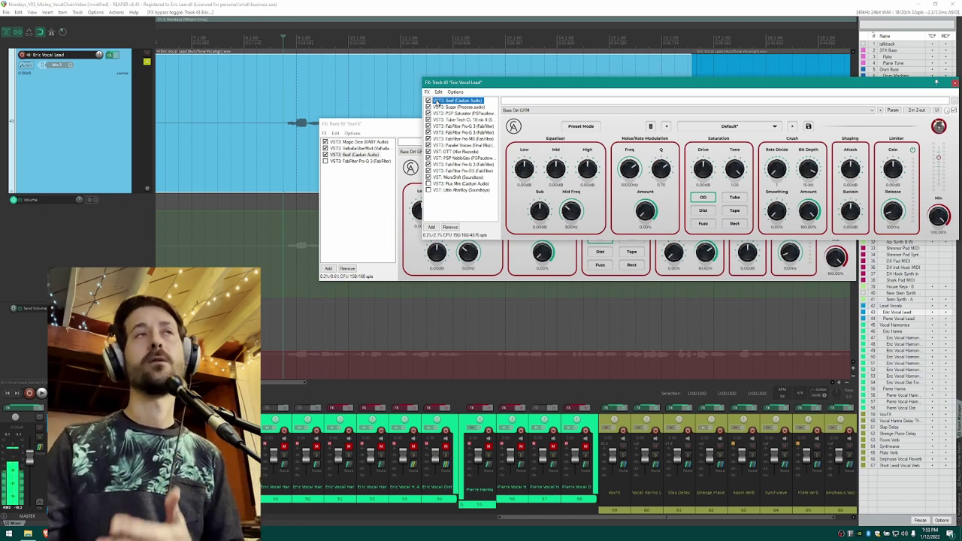
key("Delete")
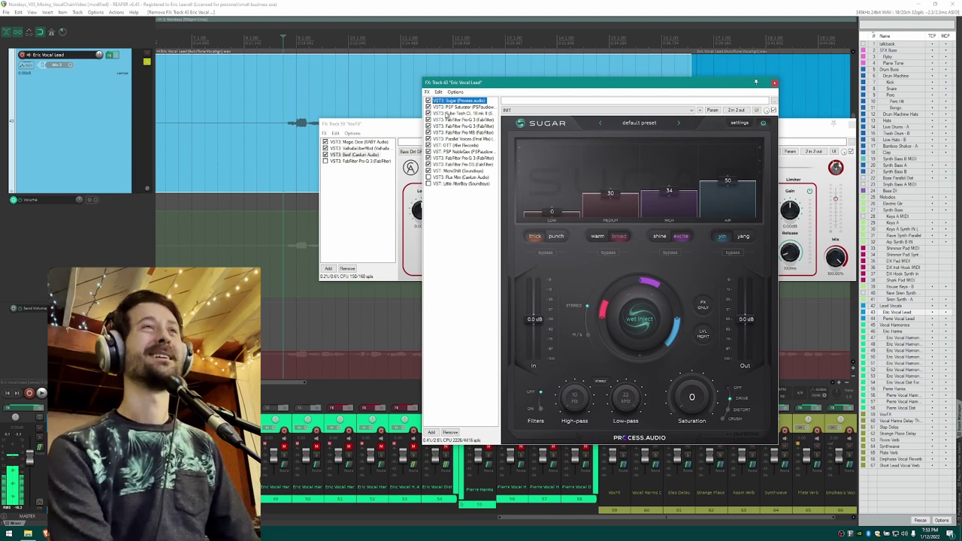
left_click(774, 82)
key("Escape")
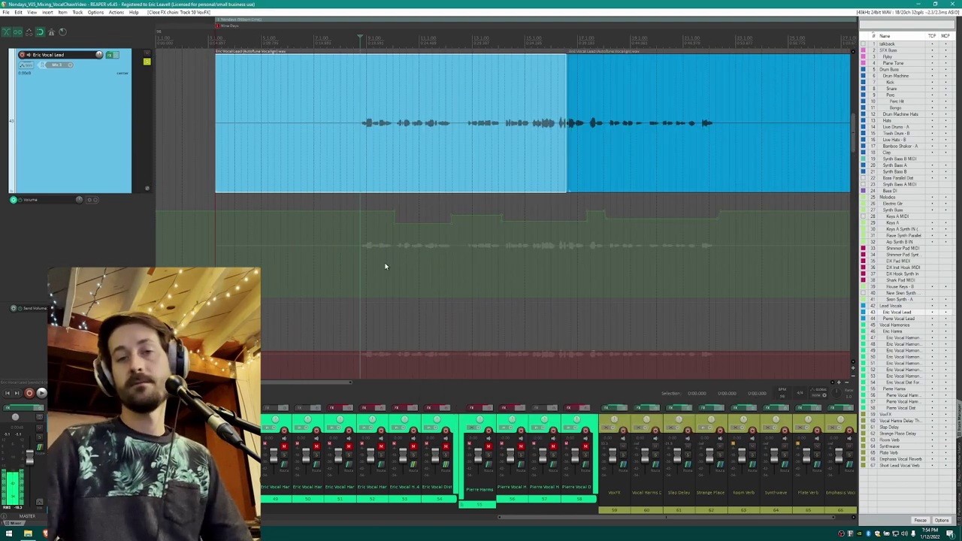
Review the lead vocal track's send routing and look through its volume and send automation lanes.
left_click(99, 55)
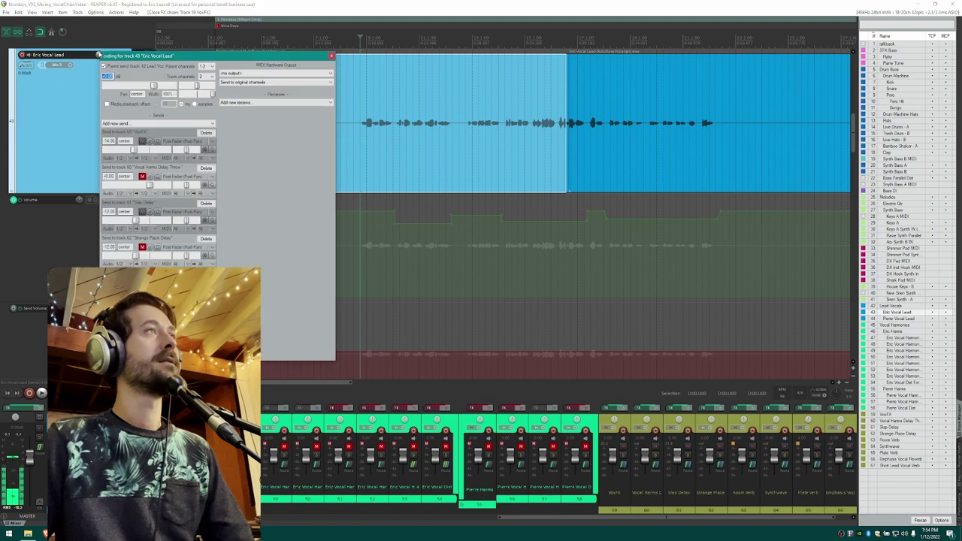
left_click(331, 56)
scroll(294, 198, "down", 2)
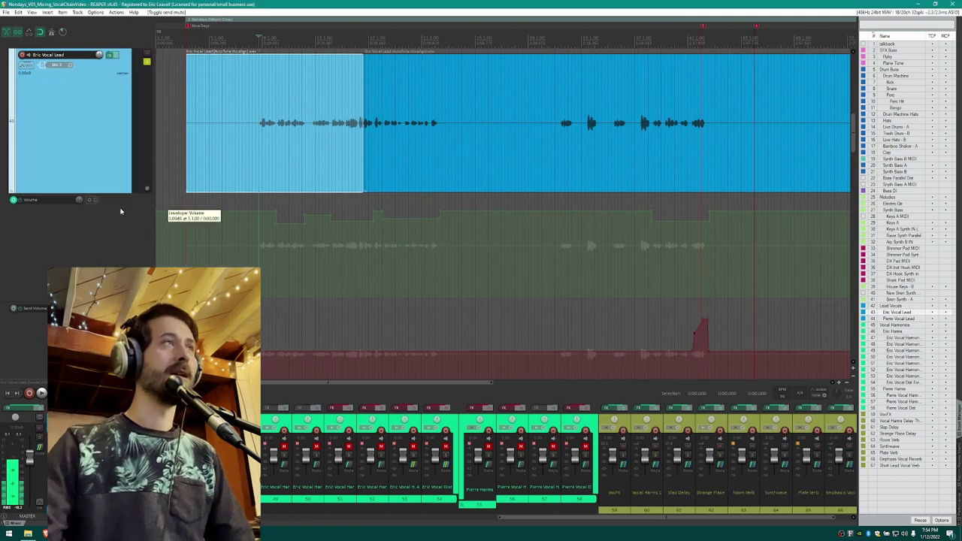
scroll(220, 187, "down", 3)
scroll(267, 157, "down", 2)
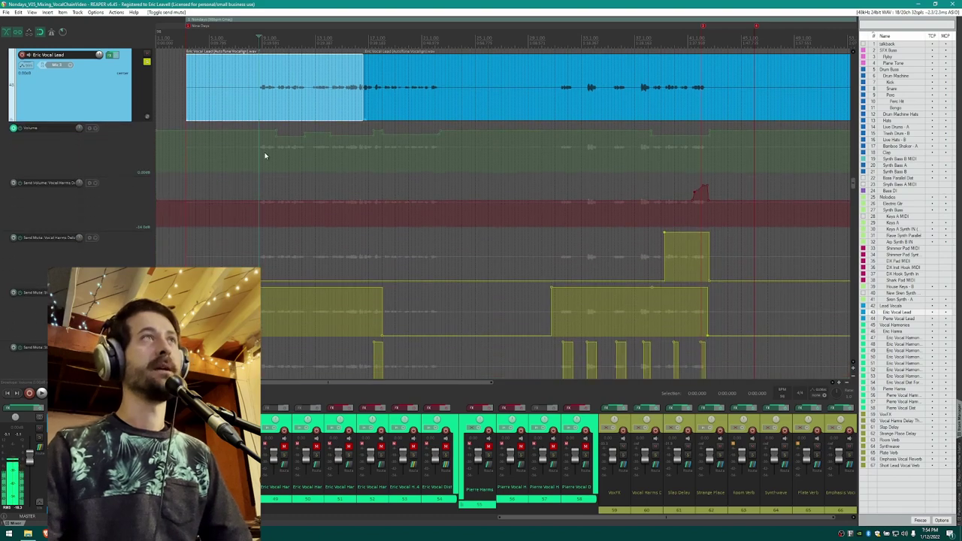
scroll(303, 247, "up", 2)
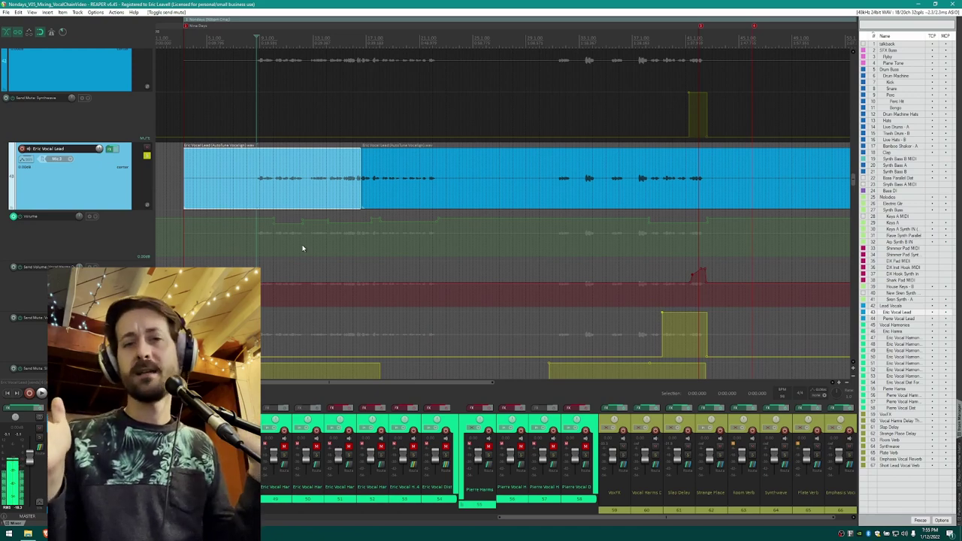
Open the lead vocal track's effects chain, show OTT in it, and close the chain.
left_click(109, 148)
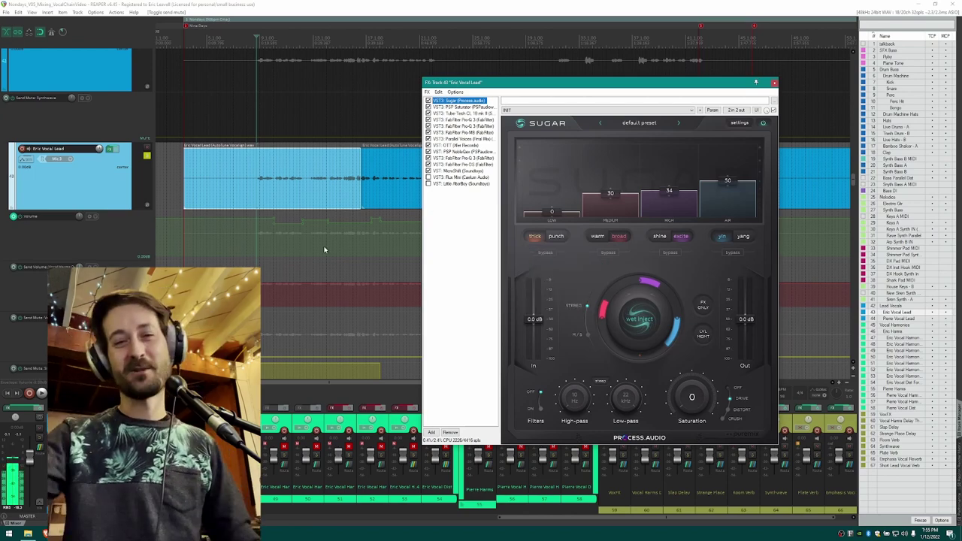
left_click(468, 139)
left_click(468, 145)
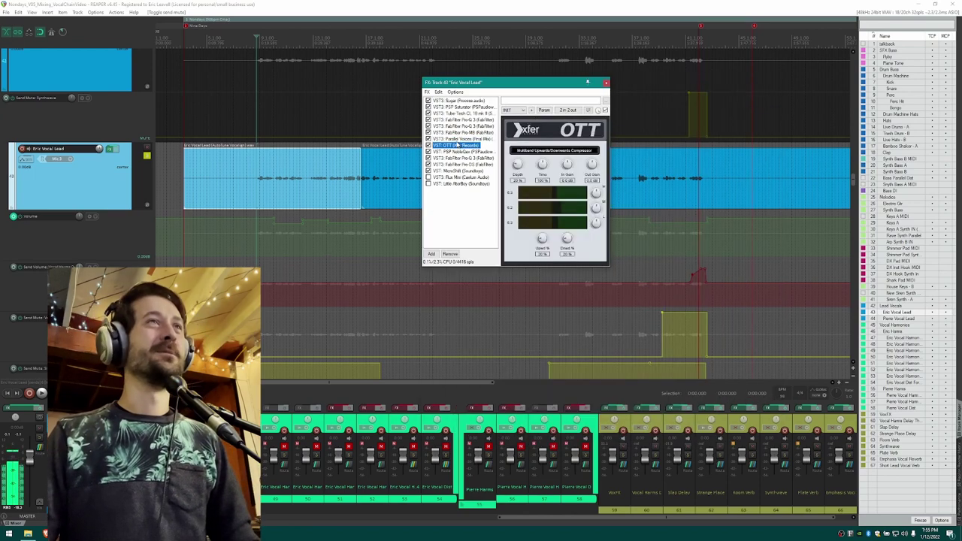
left_click(607, 82)
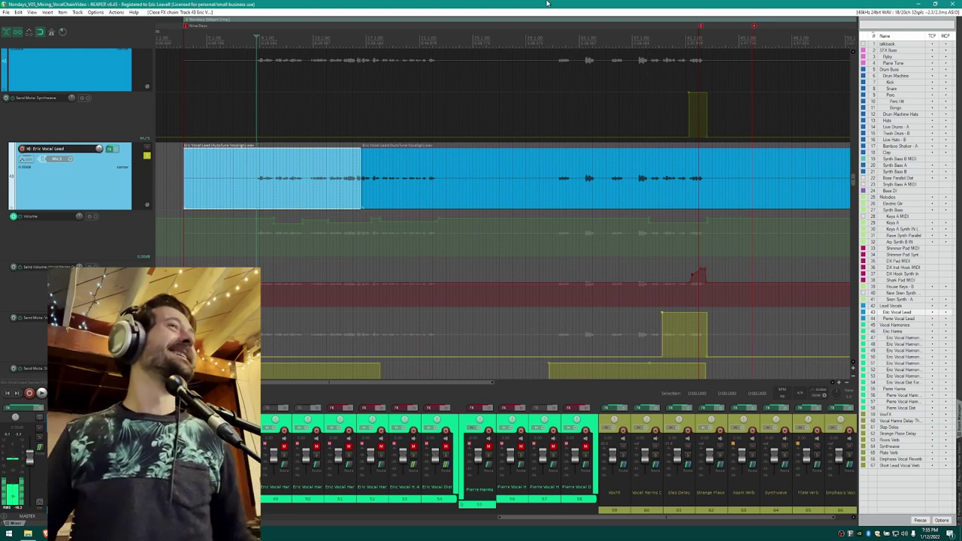
Slip the first lead vocal item very slightly and bring the track's send mute and bypass automation into view.
scroll(333, 200, "up", 2)
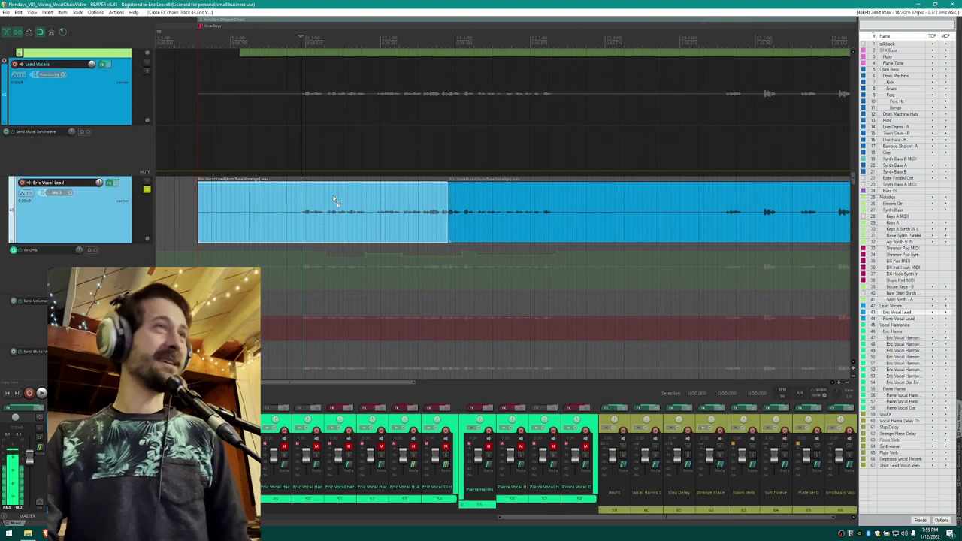
left_click_drag(333, 198, 331, 197)
scroll(308, 208, "down", 3)
scroll(308, 208, "down", 2)
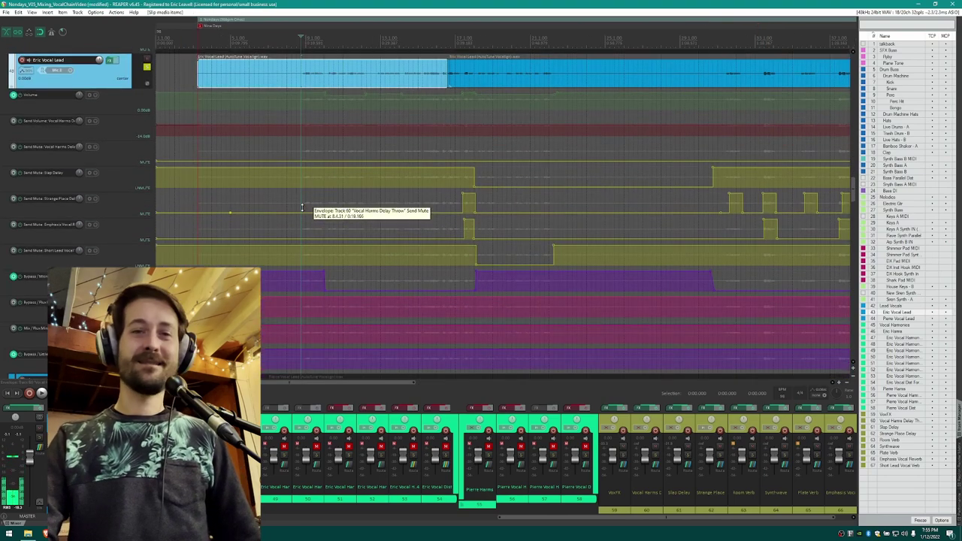
Take the lead vocal track out of solo and bring the Lead Vocals group into view in the mixer.
scroll(308, 218, "up", 3)
scroll(293, 235, "up", 3)
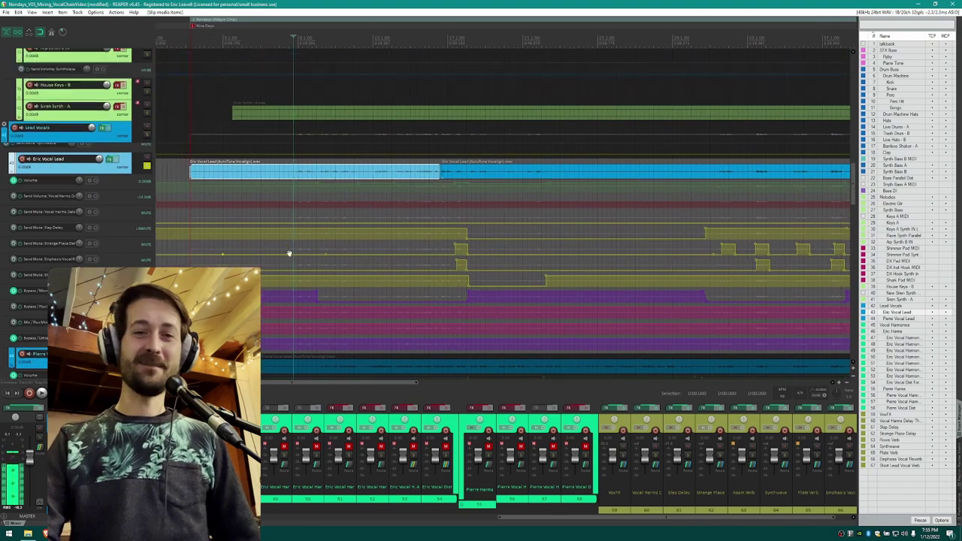
left_click(146, 227)
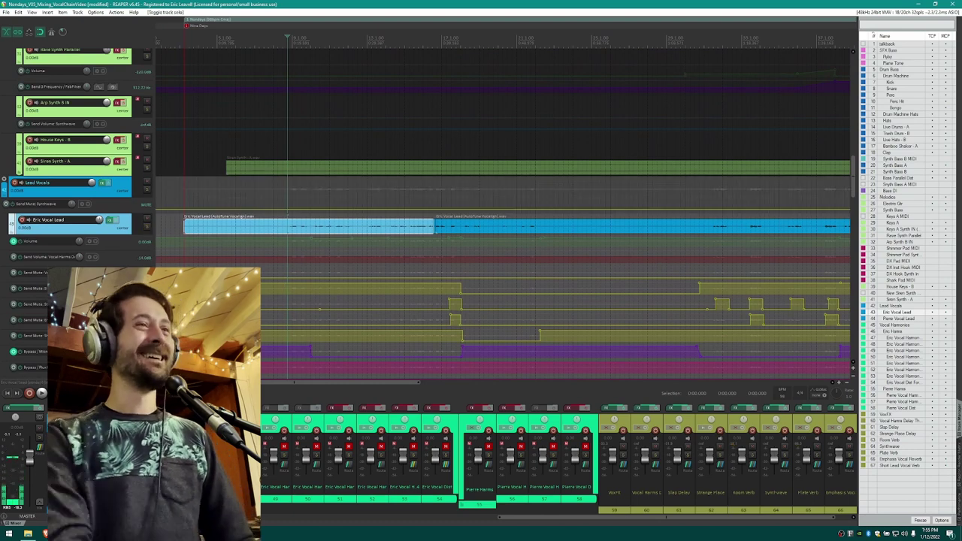
scroll(350, 508, "left", 8)
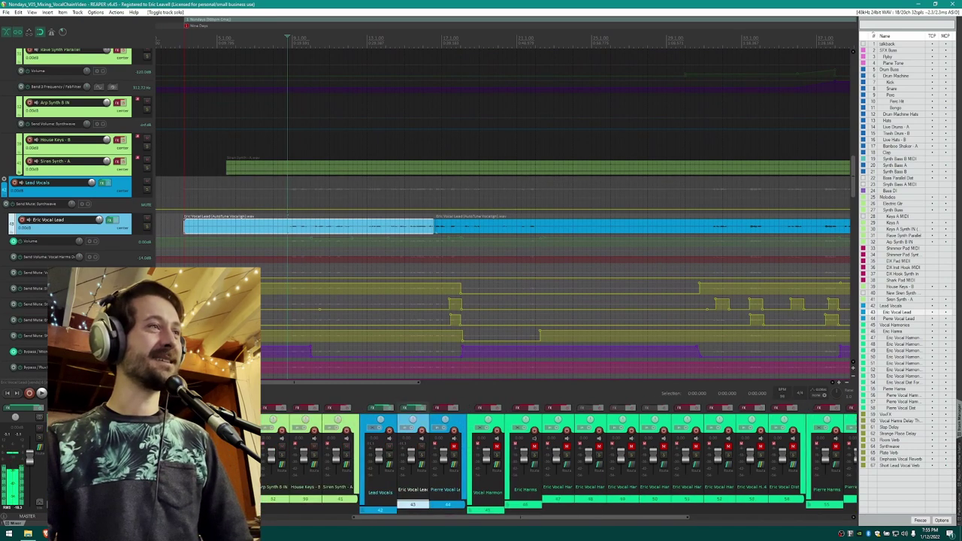
Clear the media item selection at the Lead Vocals folder track and play back the full mix.
left_click(350, 508)
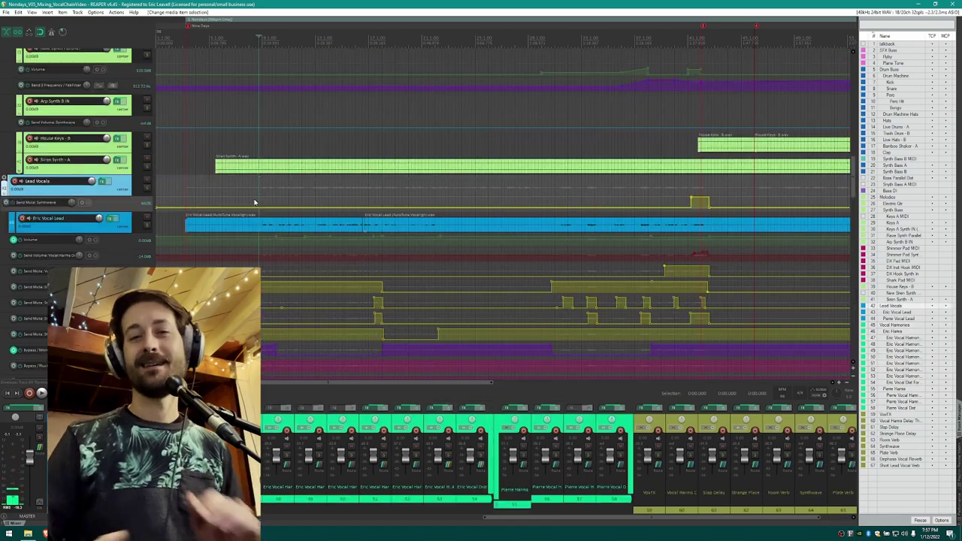
left_click(254, 201)
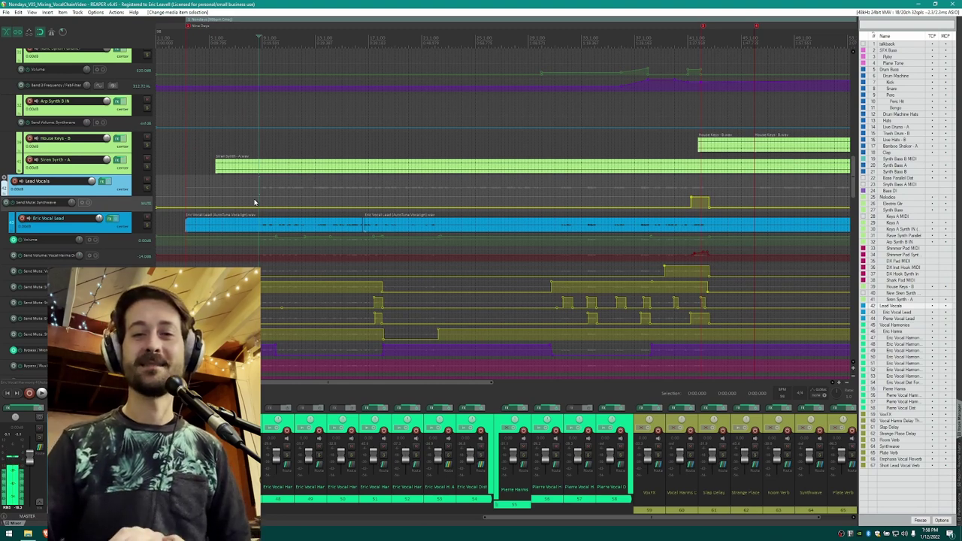
key("space")
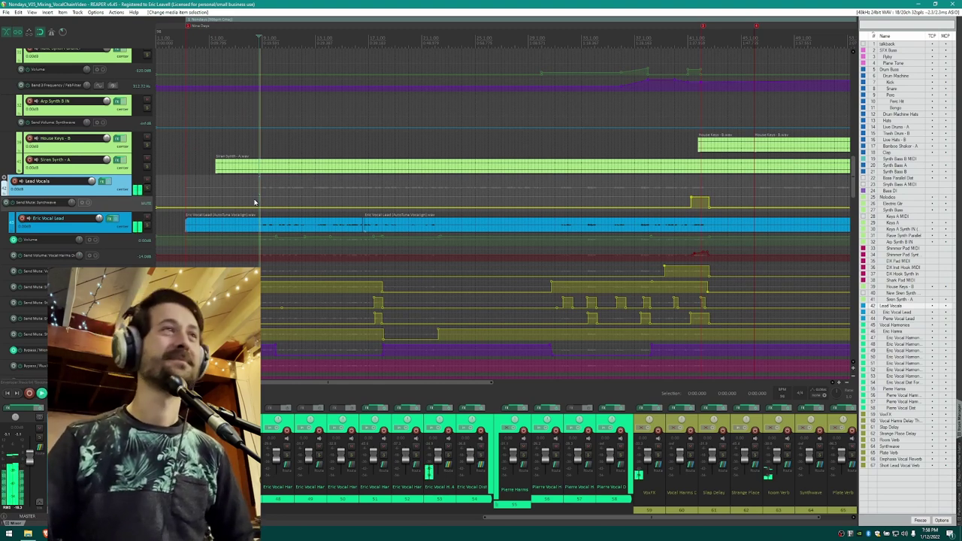